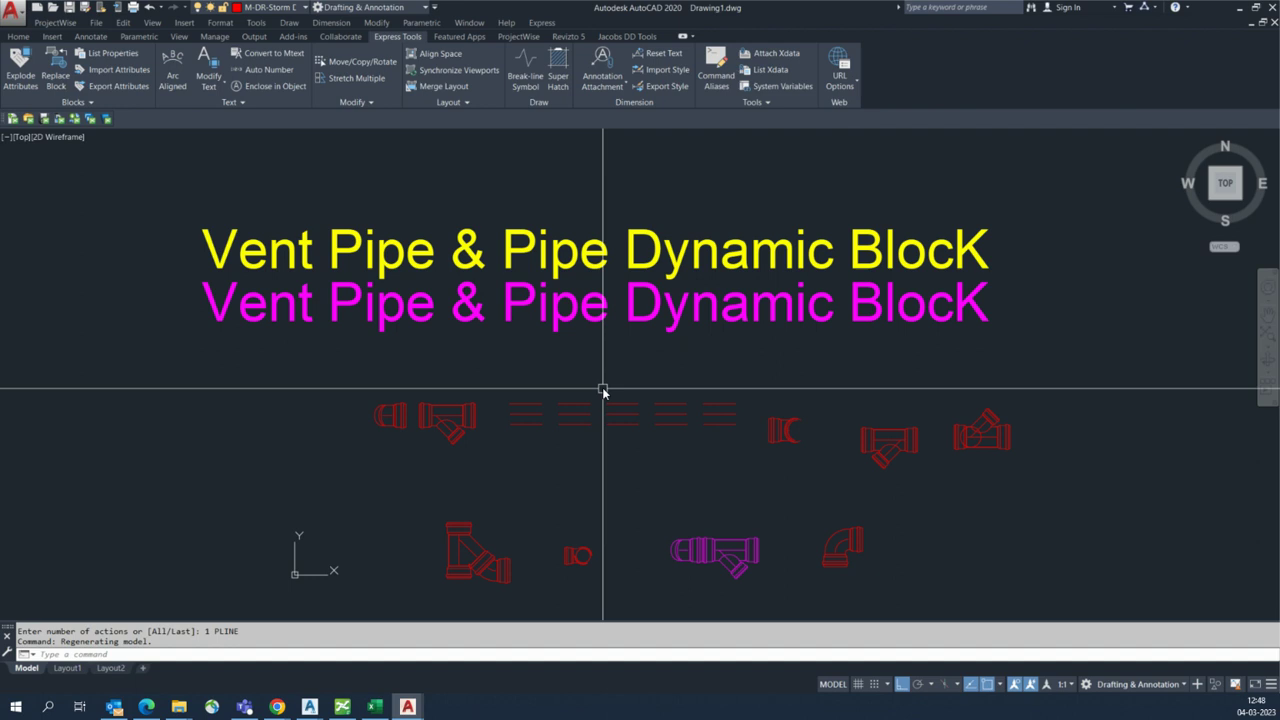
Step: Pan and zoom in until the magenta wye fitting fills the drawing area
{"action": "middle_click_drag", "start_coordinate": [546, 396], "coordinate": [546, 364]}
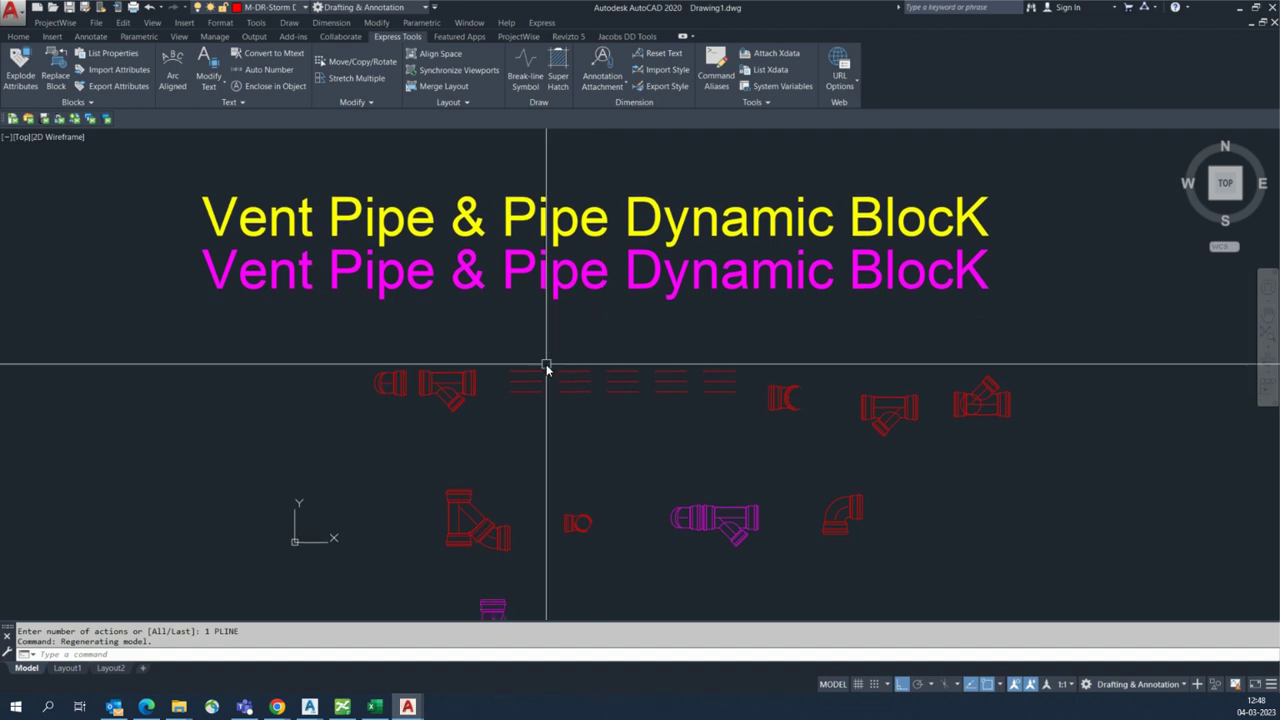
{"action": "mouse_move", "coordinate": [569, 366]}
{"action": "middle_mouse_down"}
{"action": "mouse_move", "coordinate": [554, 297]}
{"action": "mouse_move", "coordinate": [557, 338]}
{"action": "mouse_move", "coordinate": [557, 311]}
{"action": "middle_mouse_up"}
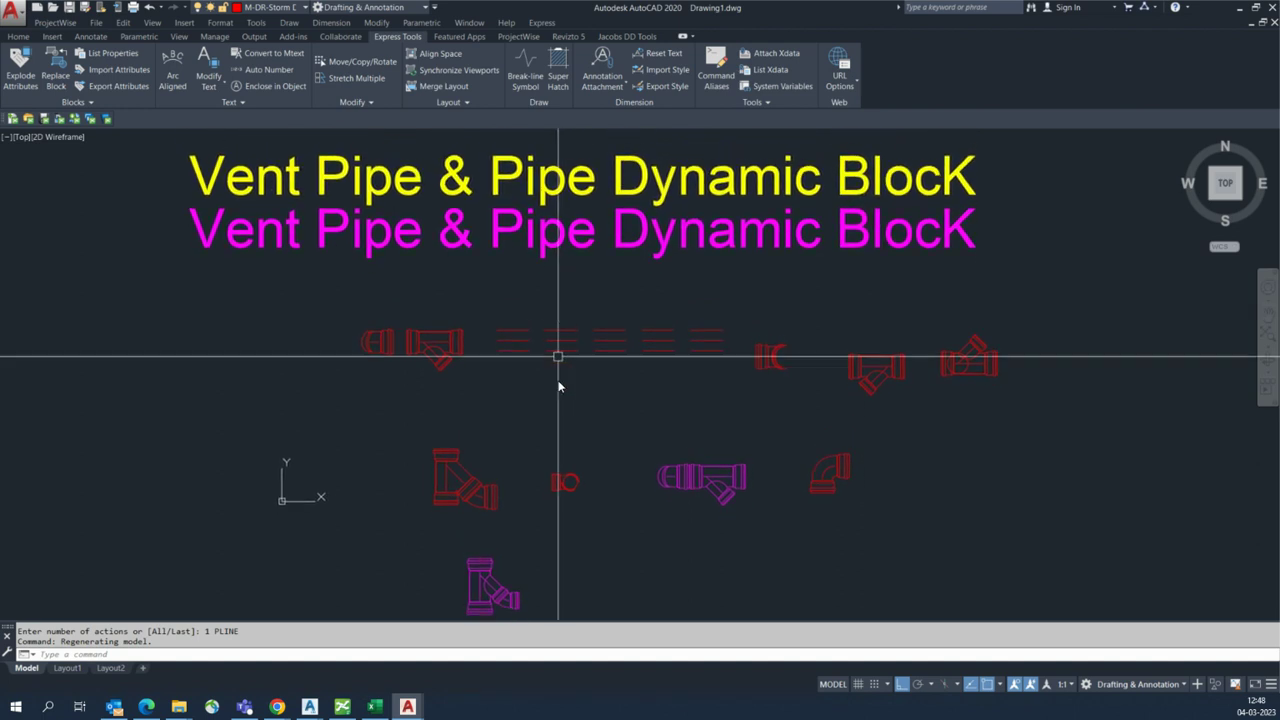
{"action": "middle_click_drag", "start_coordinate": [557, 366], "coordinate": [564, 266]}
{"action": "scroll", "coordinate": [515, 505], "scroll_direction": "up", "scroll_amount": 2}
{"action": "scroll", "coordinate": [450, 378], "scroll_direction": "down", "scroll_amount": 4}
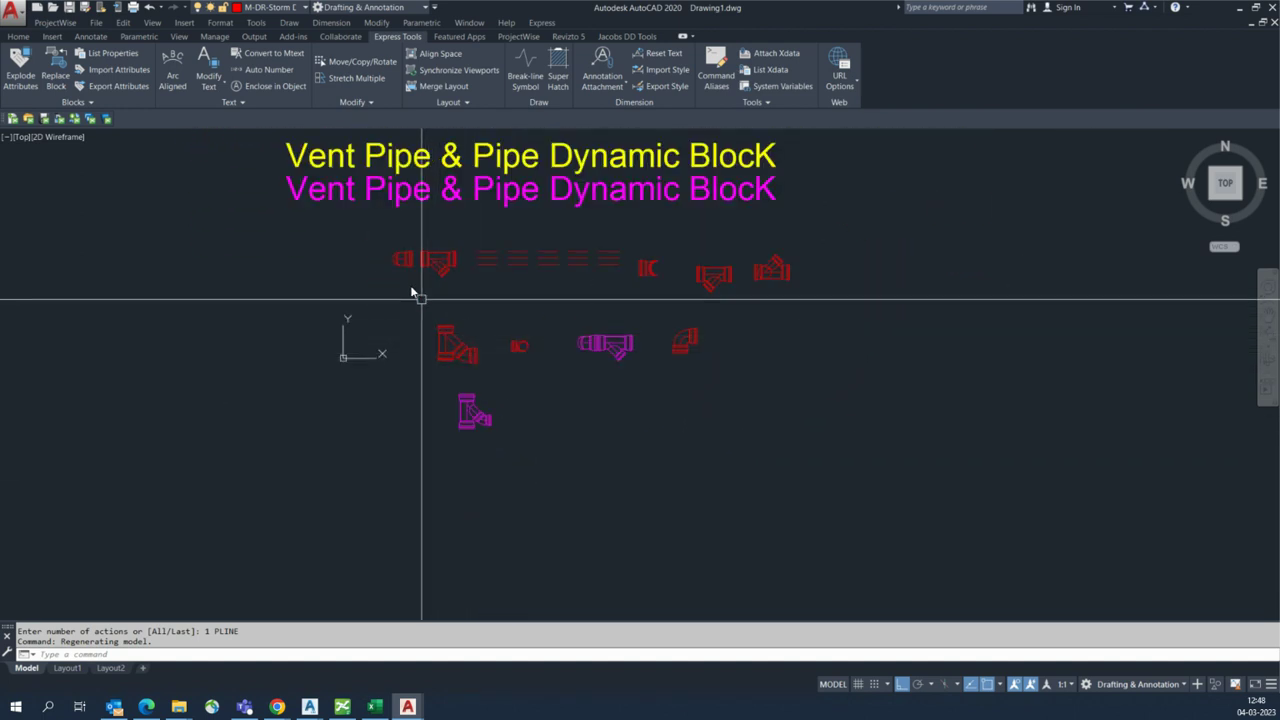
{"action": "scroll", "coordinate": [426, 262], "scroll_direction": "up", "scroll_amount": 2}
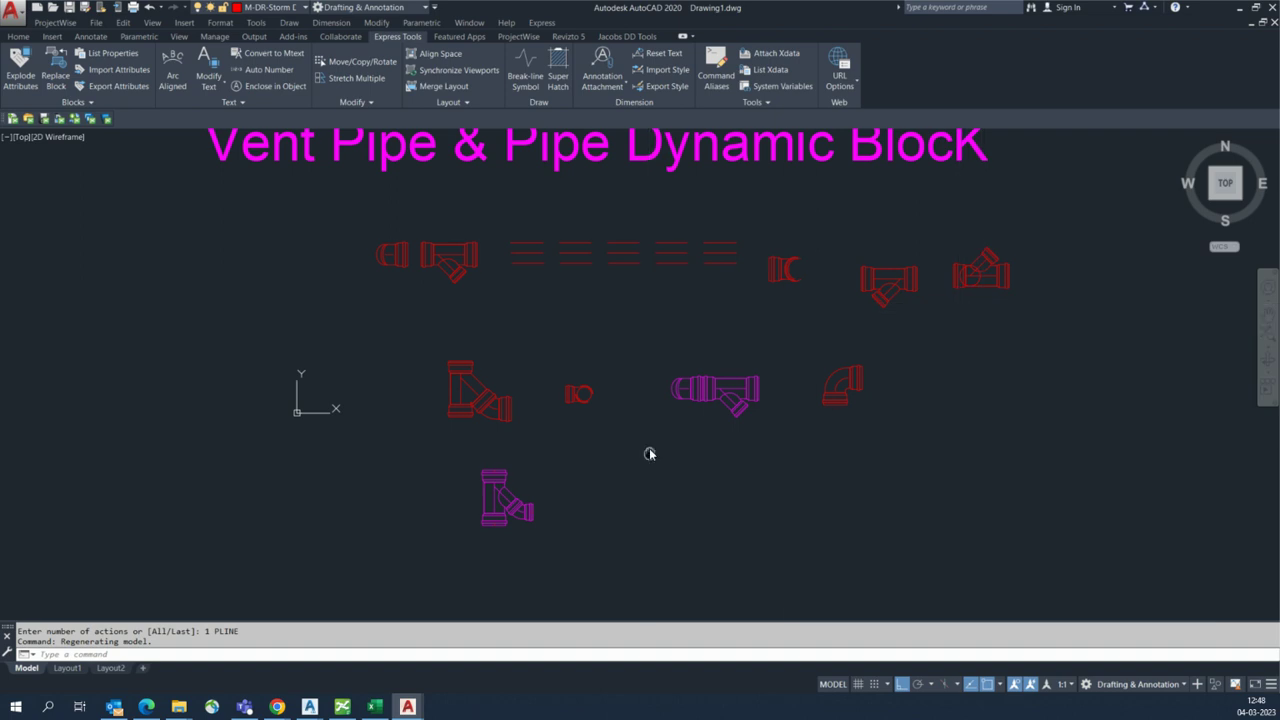
{"action": "middle_click_drag", "start_coordinate": [522, 544], "coordinate": [512, 437]}
{"action": "scroll", "coordinate": [512, 437], "scroll_direction": "up", "scroll_amount": 5}
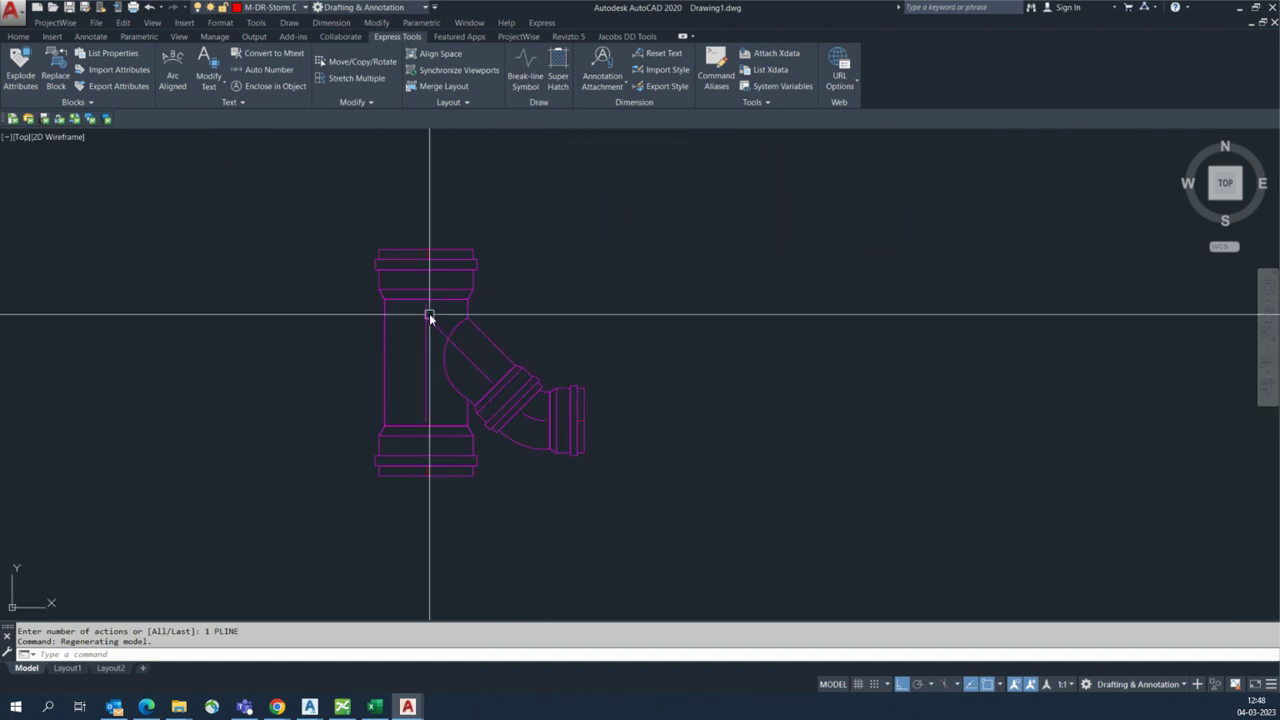
Step: Centre the enlarged wye fitting, make a trial selection of its lines, then clear it
{"action": "scroll", "coordinate": [452, 303], "scroll_direction": "up", "scroll_amount": 2}
{"action": "mouse_move", "coordinate": [549, 323]}
{"action": "middle_mouse_down"}
{"action": "mouse_move", "coordinate": [559, 296]}
{"action": "mouse_move", "coordinate": [603, 309]}
{"action": "middle_mouse_up"}
{"action": "left_click", "coordinate": [586, 334]}
{"action": "left_click", "coordinate": [618, 210]}
{"action": "left_click", "coordinate": [523, 290]}
{"action": "left_click", "coordinate": [886, 355]}
{"action": "left_click", "coordinate": [380, 530]}
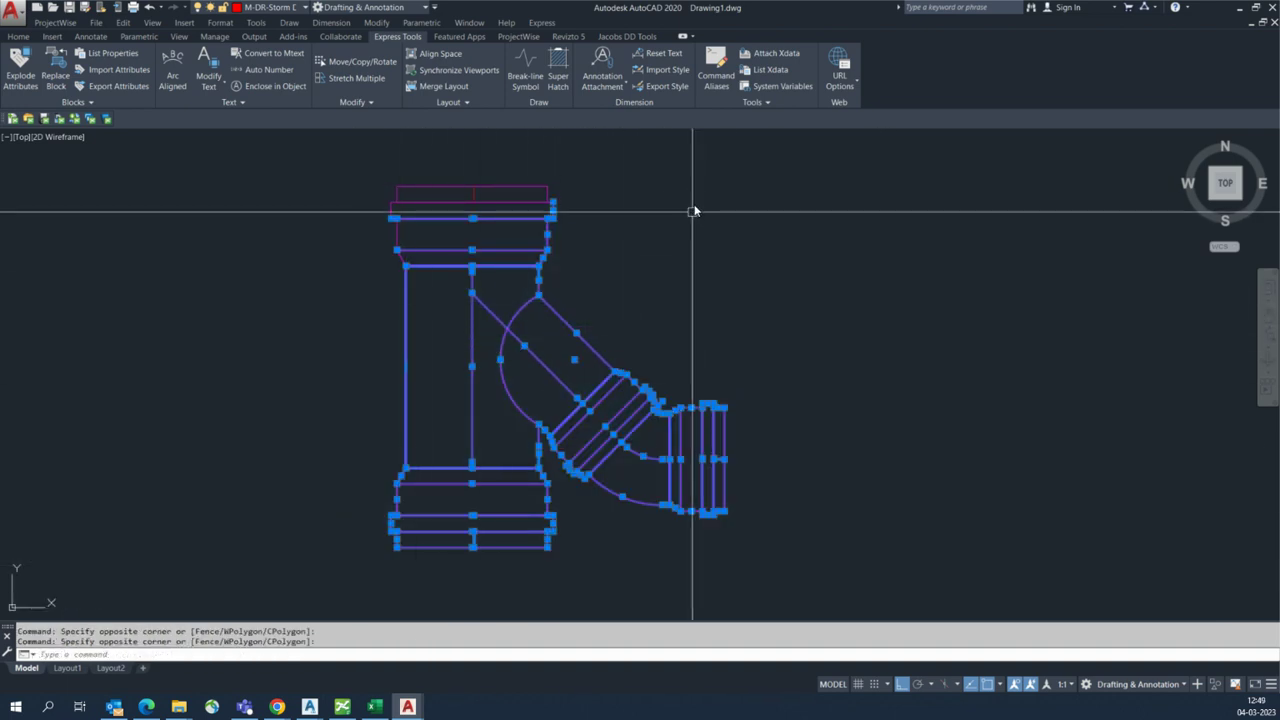
{"action": "left_click", "coordinate": [640, 160]}
{"action": "key", "text": "Escape"}
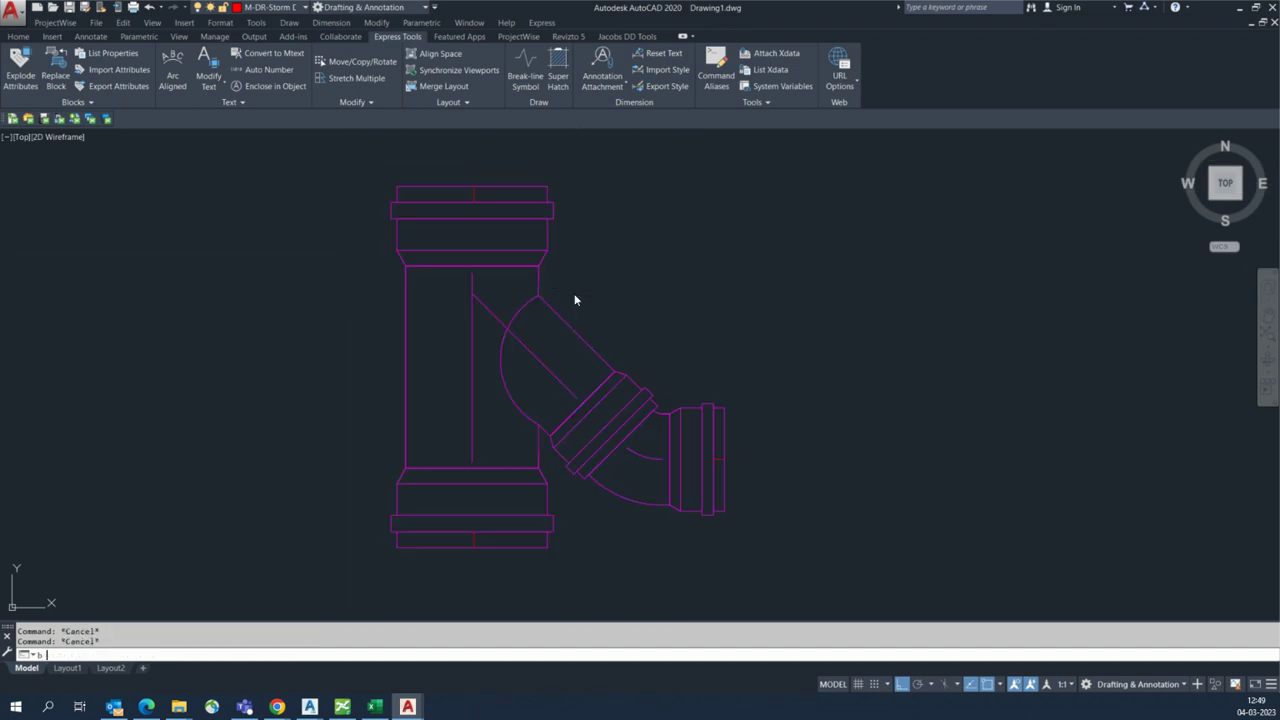
Step: Define block 'Pipe Fitting' from the fitting's 107 objects, base point on its centre line
{"action": "key", "text": "Return"}
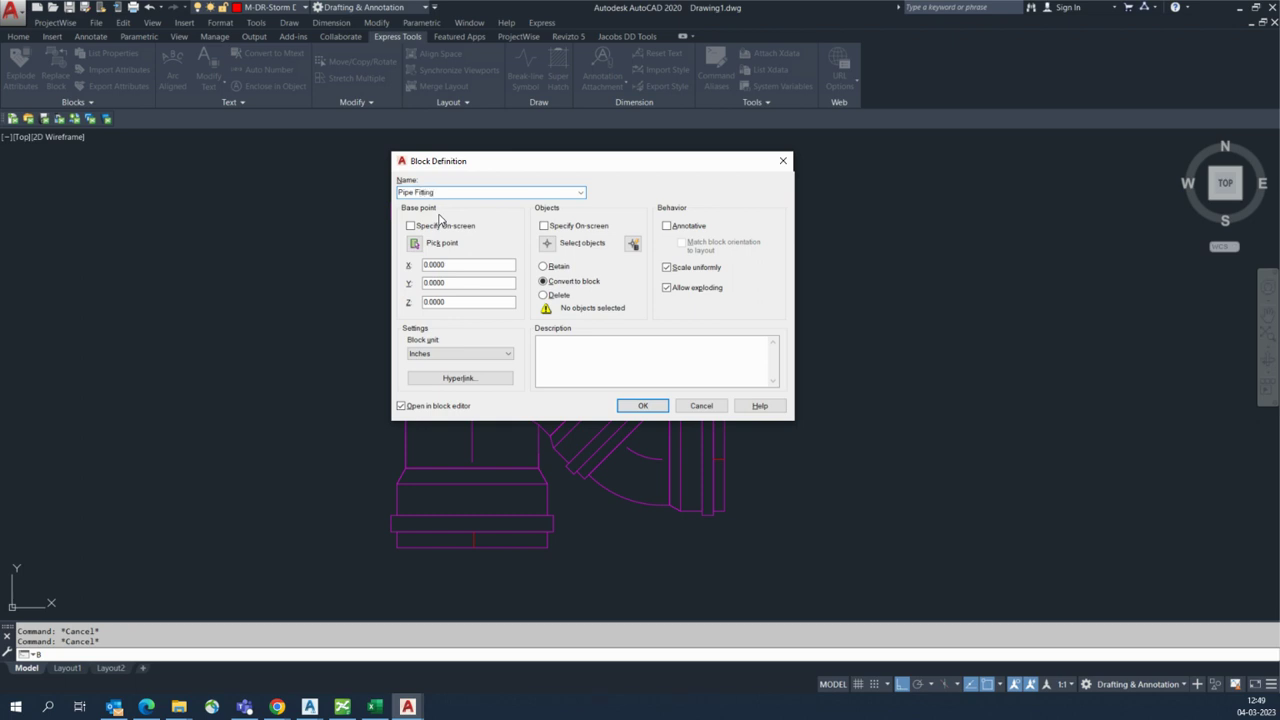
{"action": "left_click", "coordinate": [414, 244]}
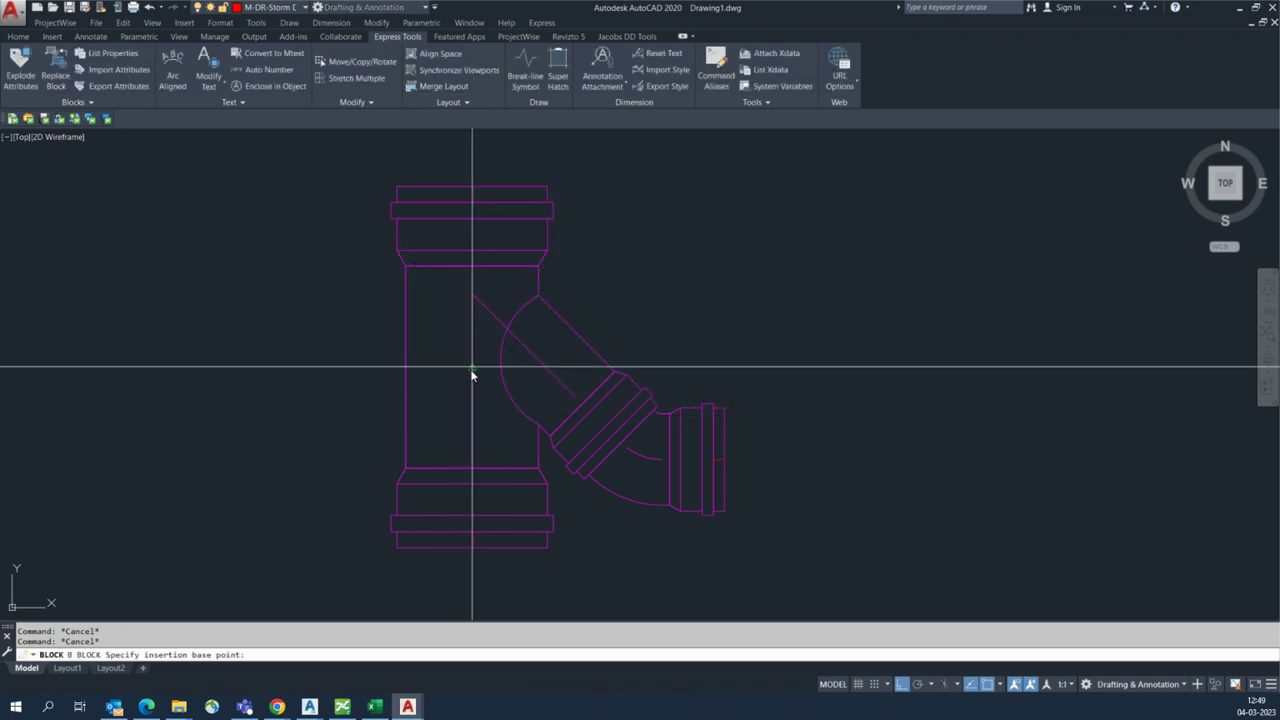
{"action": "left_click", "coordinate": [471, 369]}
{"action": "left_click", "coordinate": [548, 244]}
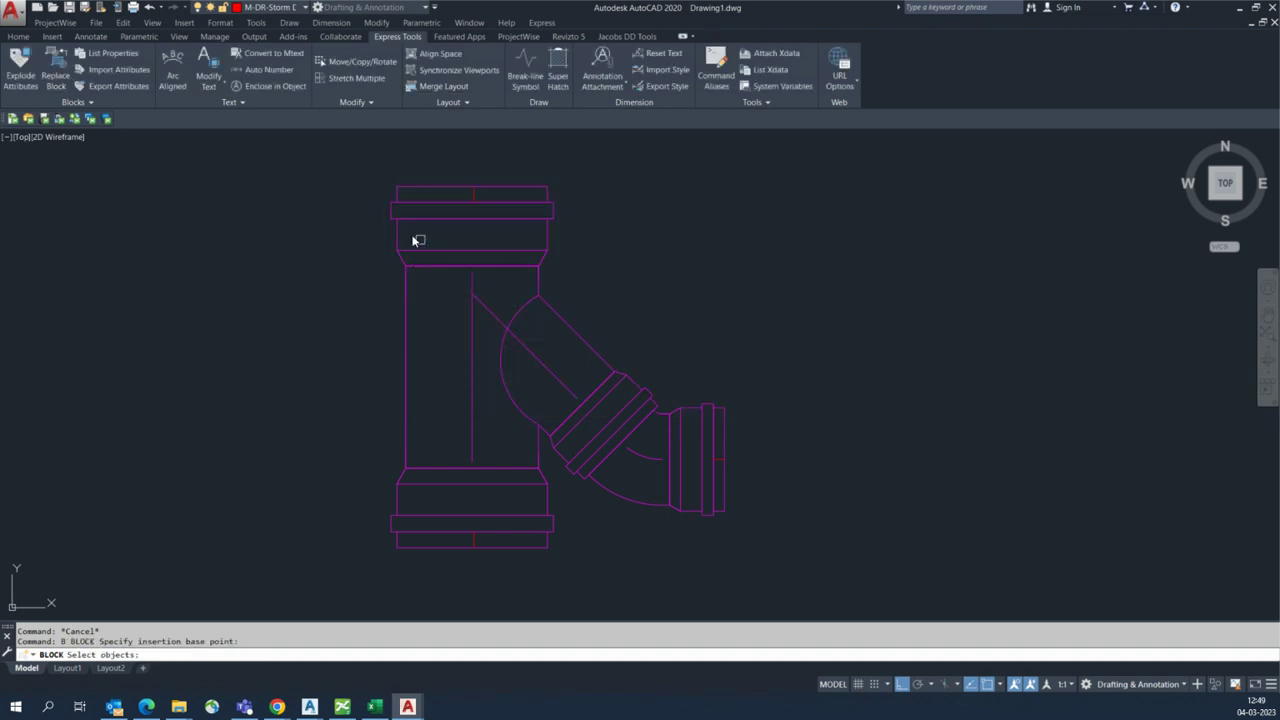
{"action": "left_click", "coordinate": [330, 156]}
{"action": "left_click", "coordinate": [838, 575]}
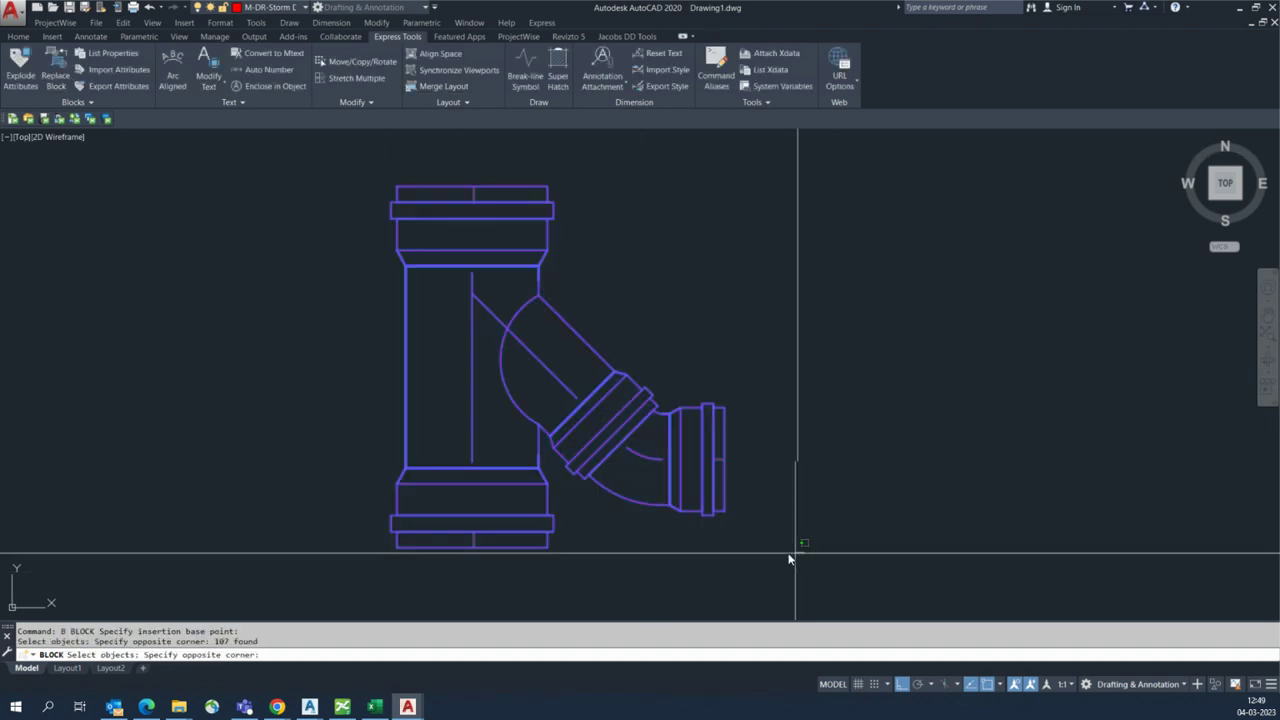
{"action": "left_click", "coordinate": [319, 166]}
{"action": "key", "text": "Return"}
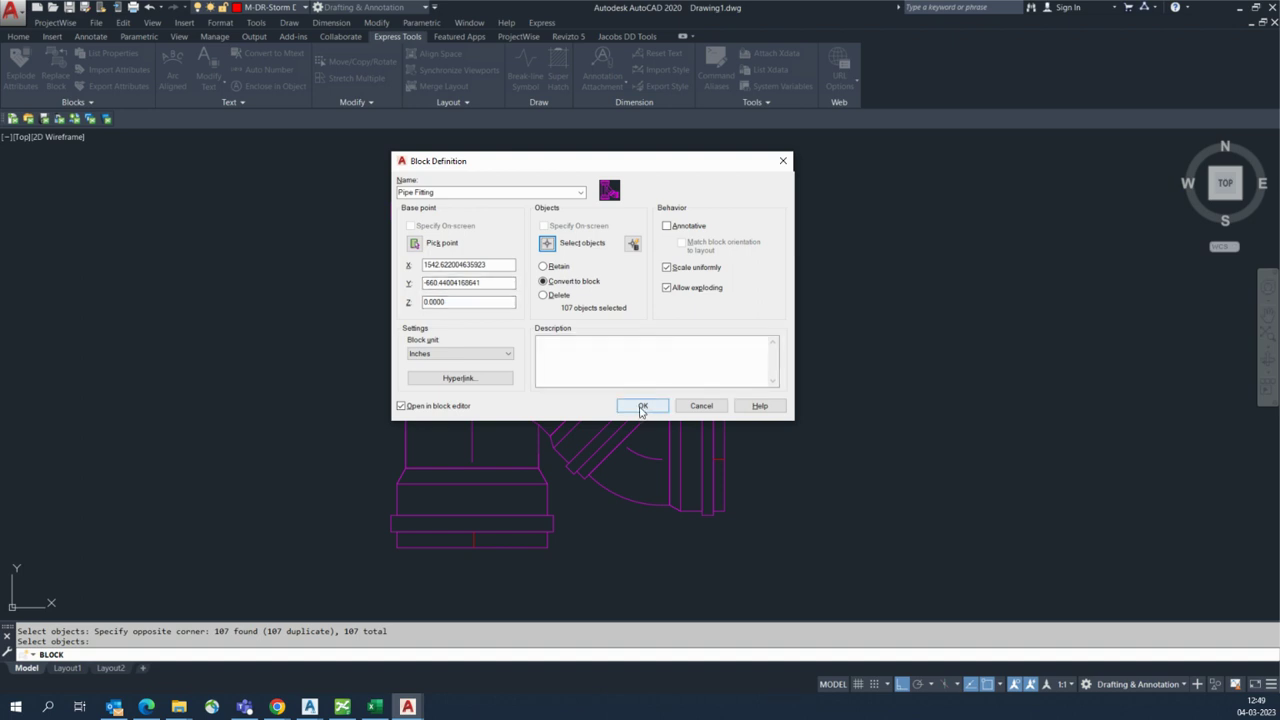
{"action": "left_click", "coordinate": [641, 406]}
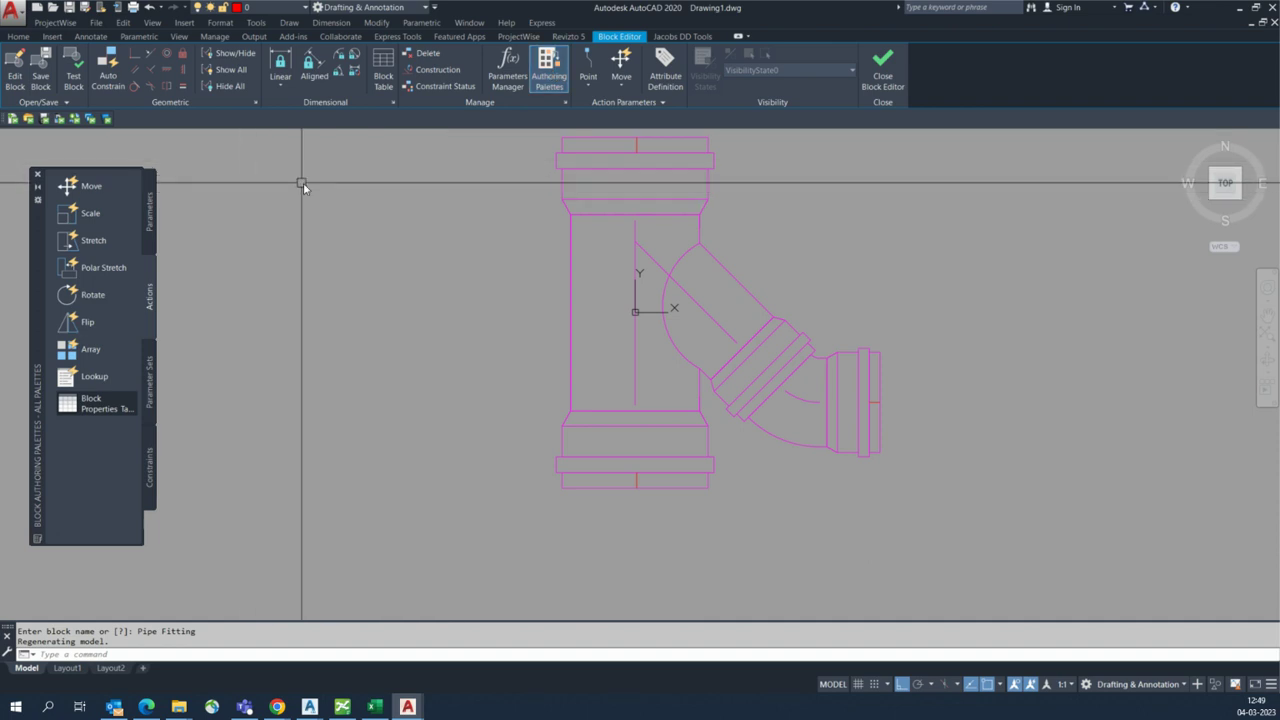
Step: Place linear parameter Distance1 across the elbow end
{"action": "left_click", "coordinate": [150, 226]}
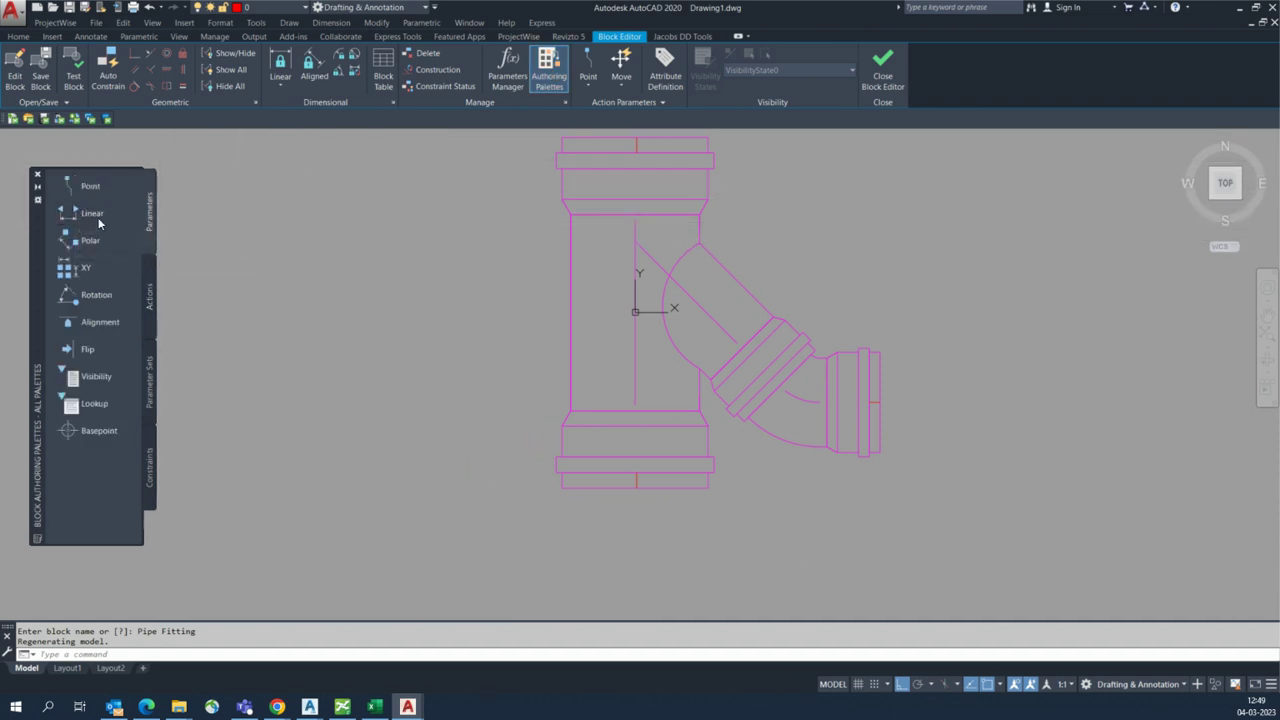
{"action": "left_click", "coordinate": [72, 220]}
{"action": "scroll", "coordinate": [898, 372], "scroll_direction": "up", "scroll_amount": 3}
{"action": "scroll", "coordinate": [892, 368], "scroll_direction": "up", "scroll_amount": 5}
{"action": "left_click", "coordinate": [806, 450]}
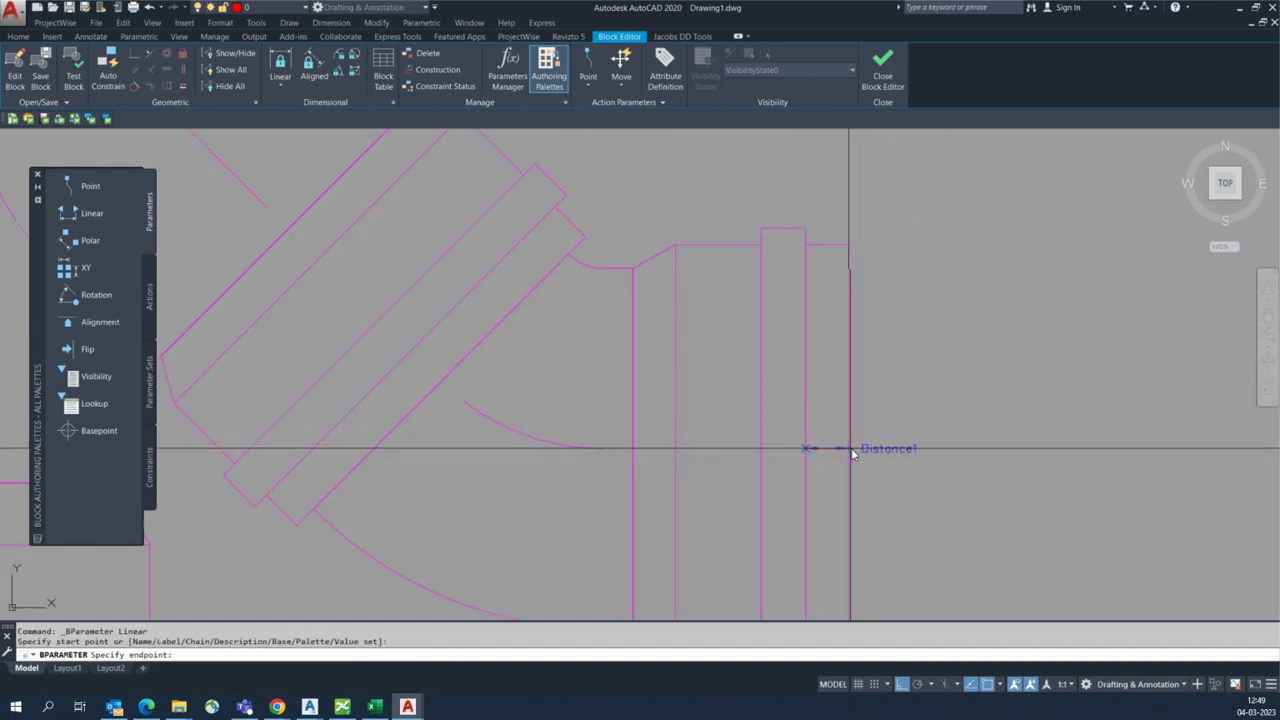
{"action": "left_click", "coordinate": [857, 371]}
{"action": "scroll", "coordinate": [858, 450], "scroll_direction": "up", "scroll_amount": 8}
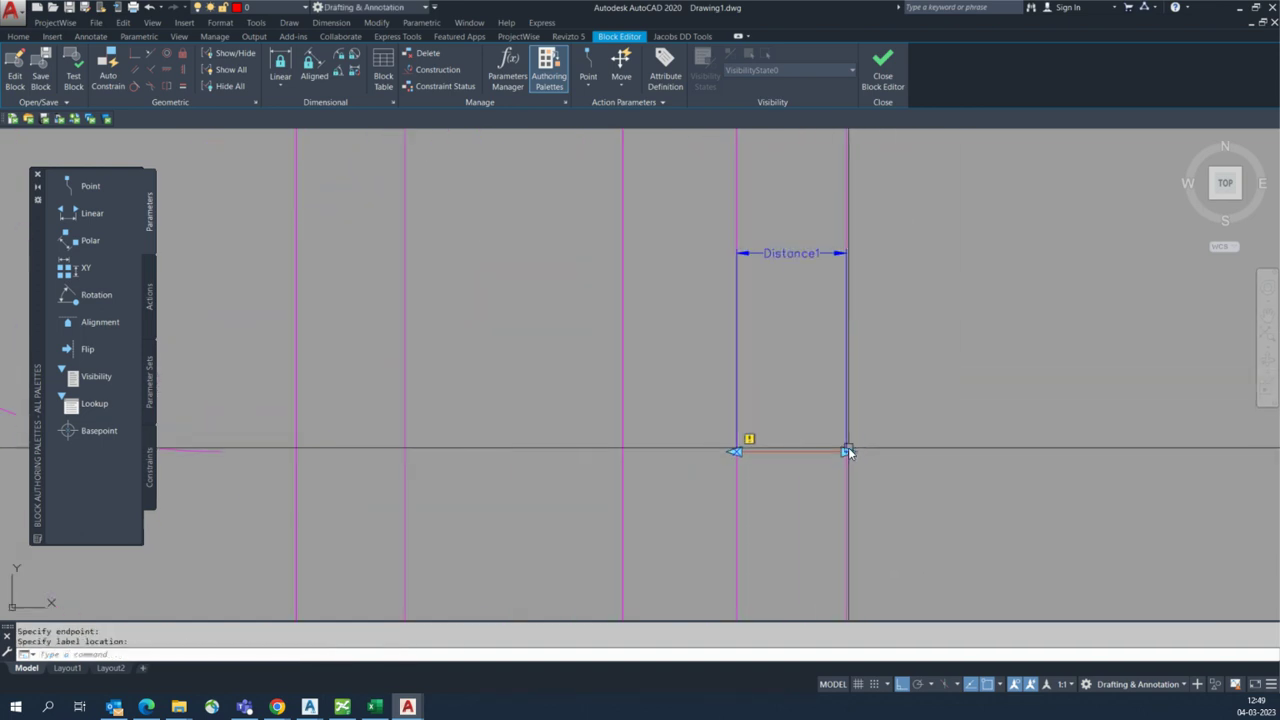
{"action": "scroll", "coordinate": [859, 450], "scroll_direction": "down", "scroll_amount": 8}
Step: Place linear parameter Distance2 across the bottom collar
{"action": "middle_click_drag", "start_coordinate": [514, 523], "coordinate": [560, 457]}
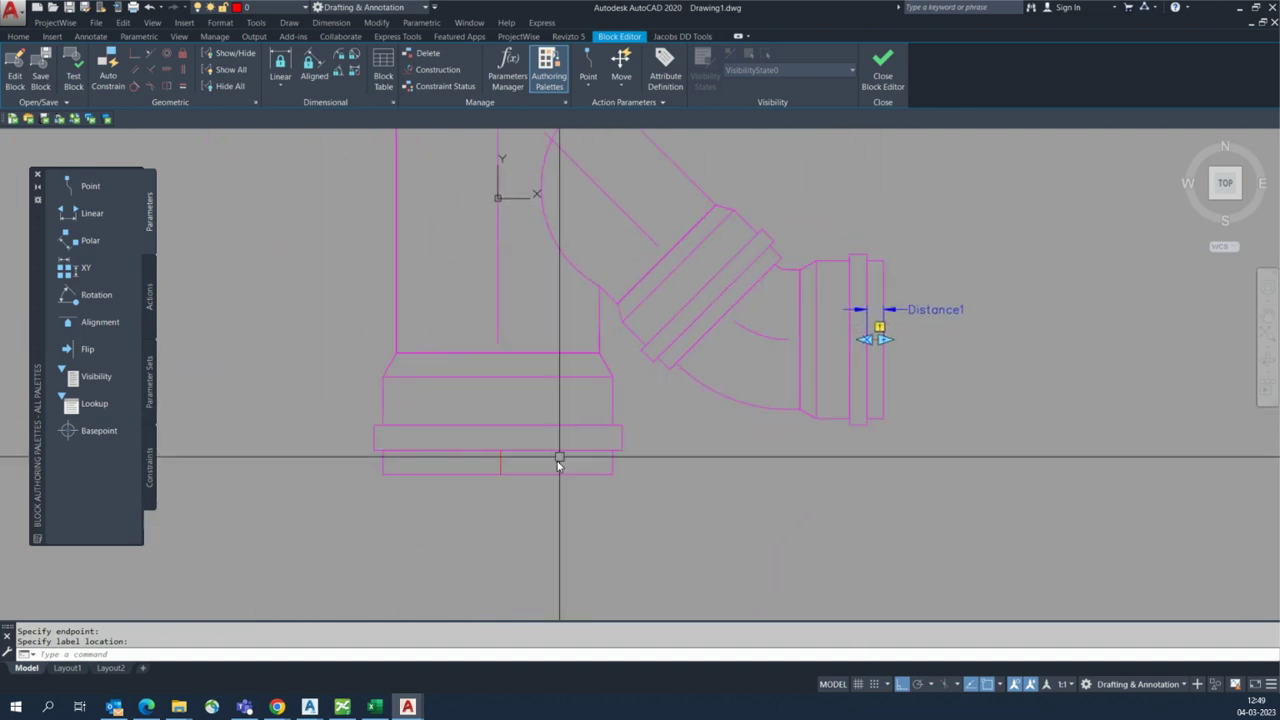
{"action": "scroll", "coordinate": [506, 485], "scroll_direction": "up", "scroll_amount": 2}
{"action": "key", "text": "Return"}
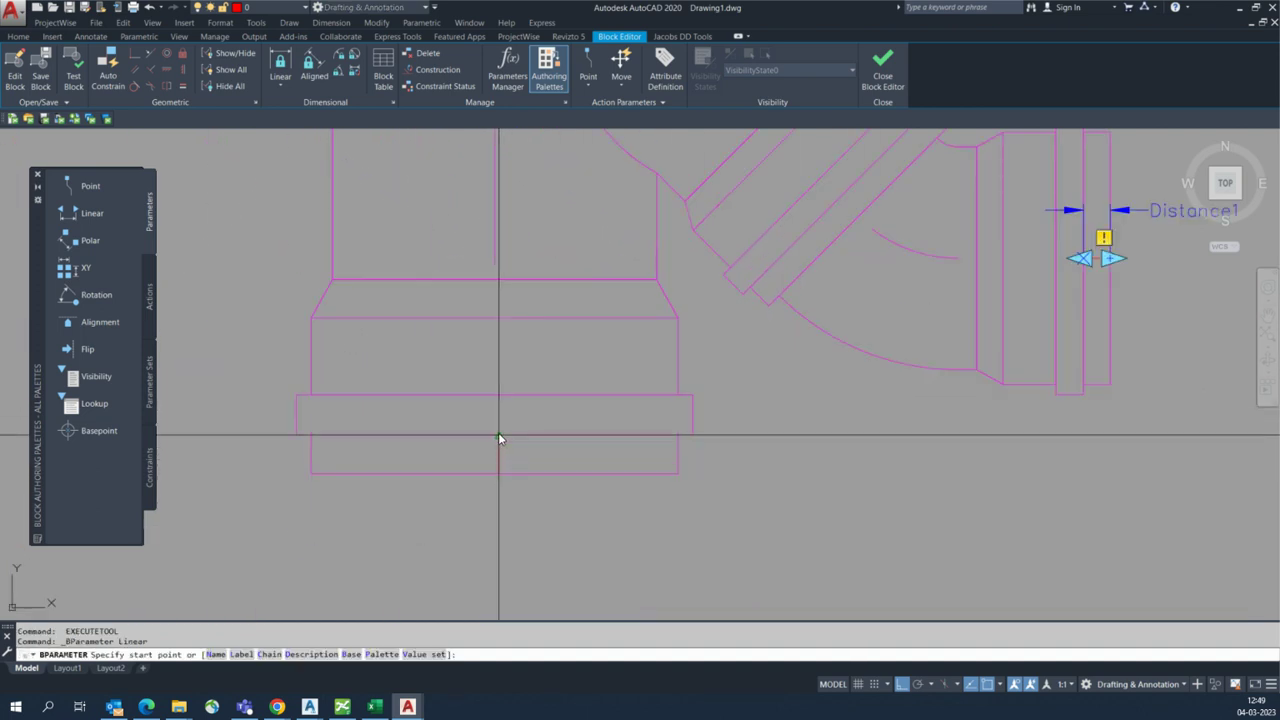
{"action": "left_click", "coordinate": [498, 436]}
{"action": "left_click", "coordinate": [500, 470]}
{"action": "left_click", "coordinate": [470, 452]}
{"action": "scroll", "coordinate": [470, 452], "scroll_direction": "down", "scroll_amount": 5}
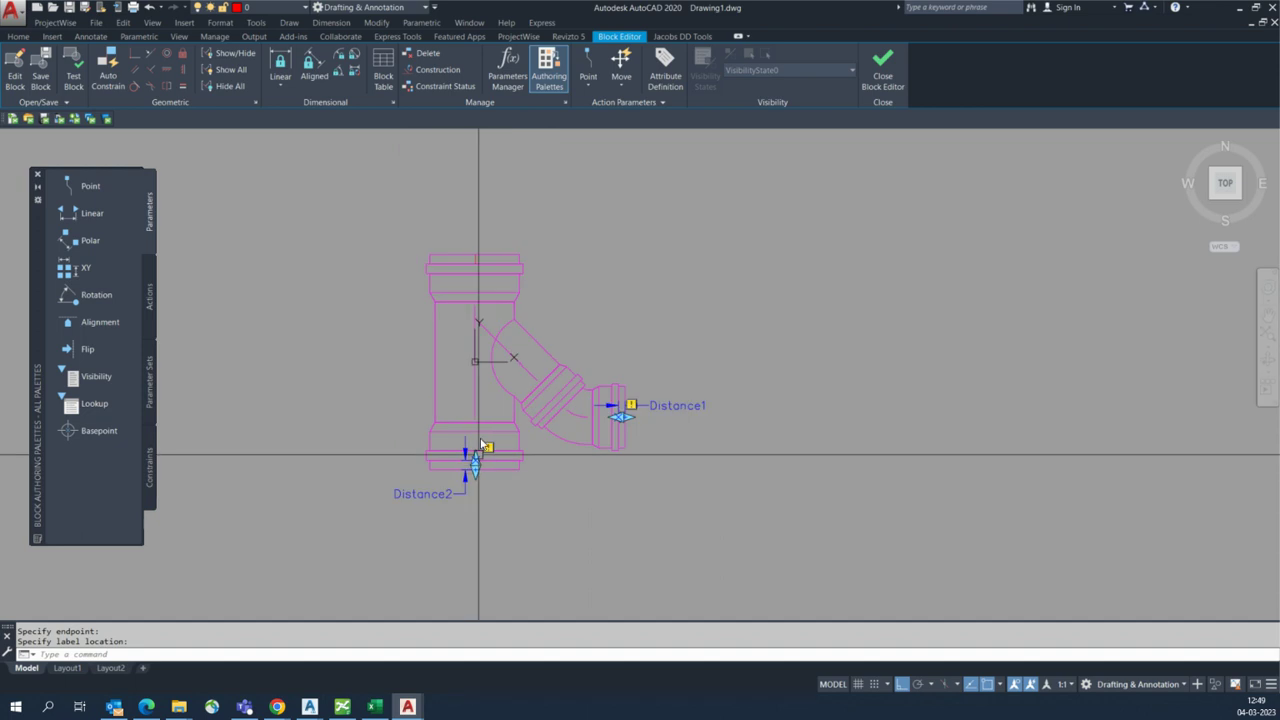
{"action": "scroll", "coordinate": [476, 275], "scroll_direction": "up", "scroll_amount": 4}
Step: Place linear parameter Distance3 across the top collar
{"action": "key", "text": "Return"}
{"action": "scroll", "coordinate": [471, 251], "scroll_direction": "up", "scroll_amount": 2}
{"action": "scroll", "coordinate": [473, 252], "scroll_direction": "up", "scroll_amount": 2}
{"action": "left_click", "coordinate": [465, 248]}
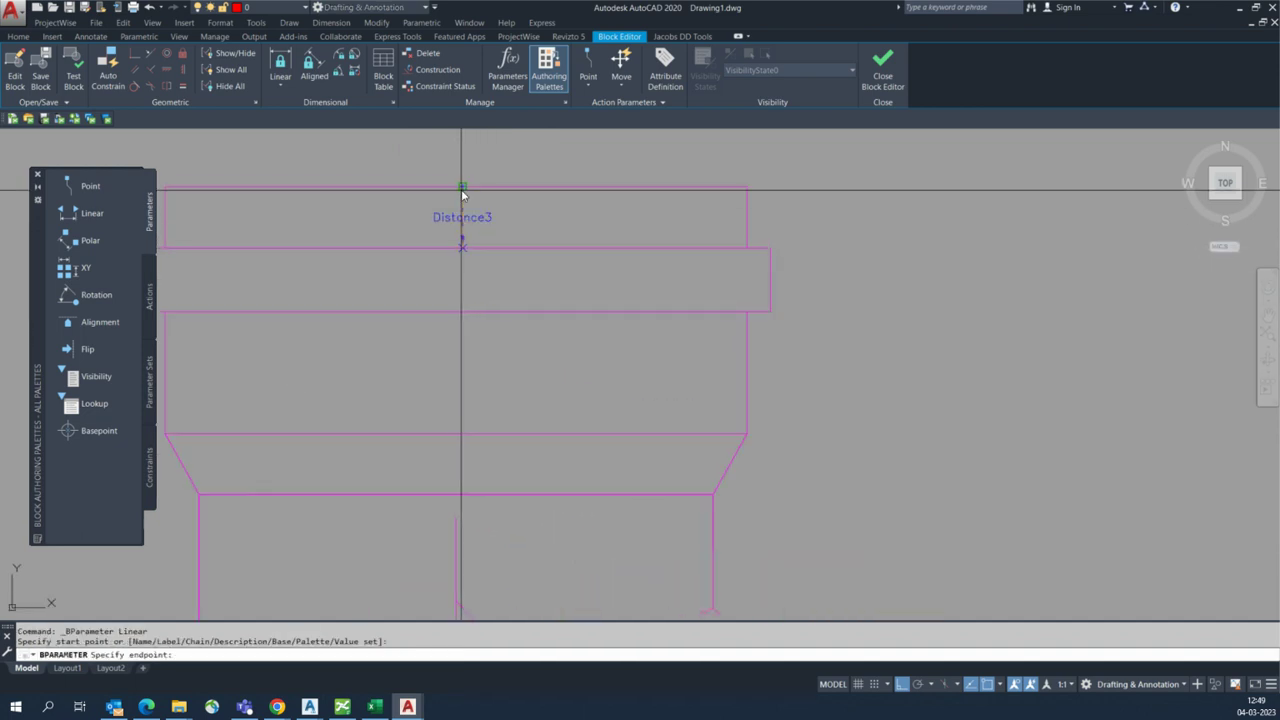
{"action": "left_click", "coordinate": [462, 188]}
{"action": "scroll", "coordinate": [526, 229], "scroll_direction": "down", "scroll_amount": 2}
{"action": "scroll", "coordinate": [551, 243], "scroll_direction": "up", "scroll_amount": 2}
{"action": "left_click", "coordinate": [553, 247]}
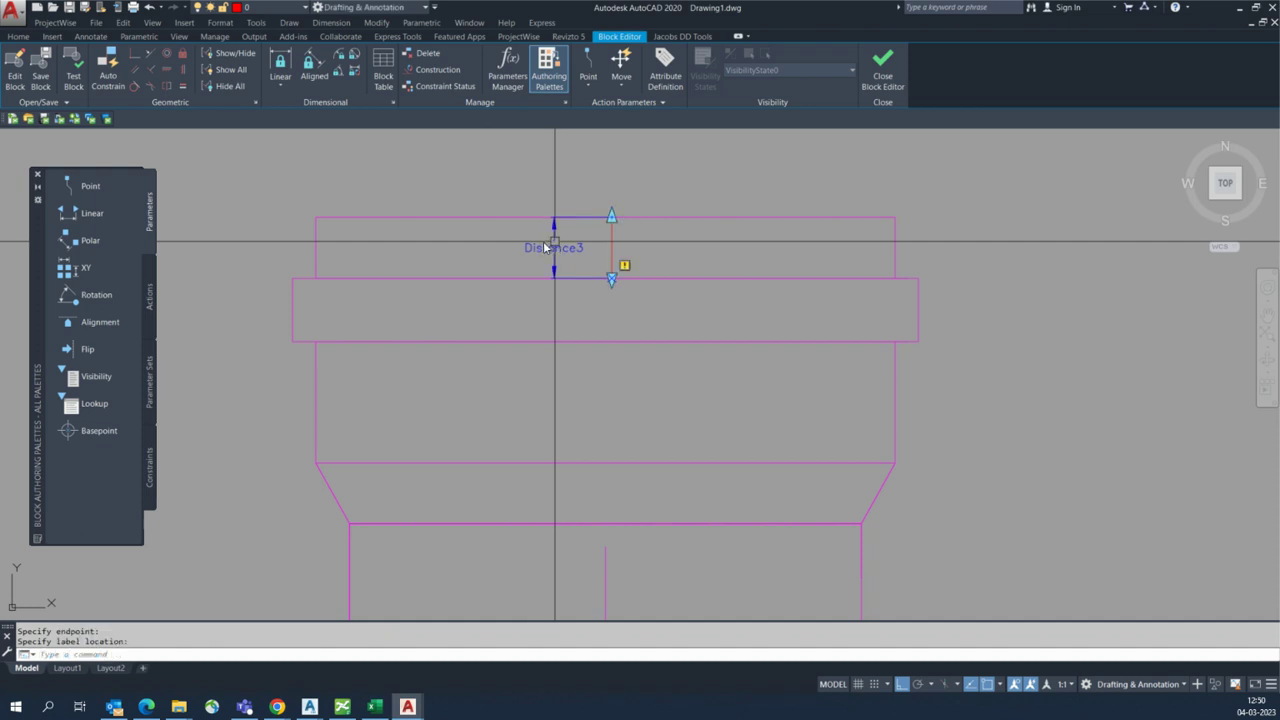
Step: Select and then clear the top collar outline, and zoom to review the parameters
{"action": "left_click", "coordinate": [943, 206]}
{"action": "left_click", "coordinate": [874, 236]}
{"action": "left_click", "coordinate": [368, 186]}
{"action": "left_click", "coordinate": [316, 239]}
{"action": "key", "text": "Escape"}
{"action": "scroll", "coordinate": [463, 283], "scroll_direction": "down", "scroll_amount": 4}
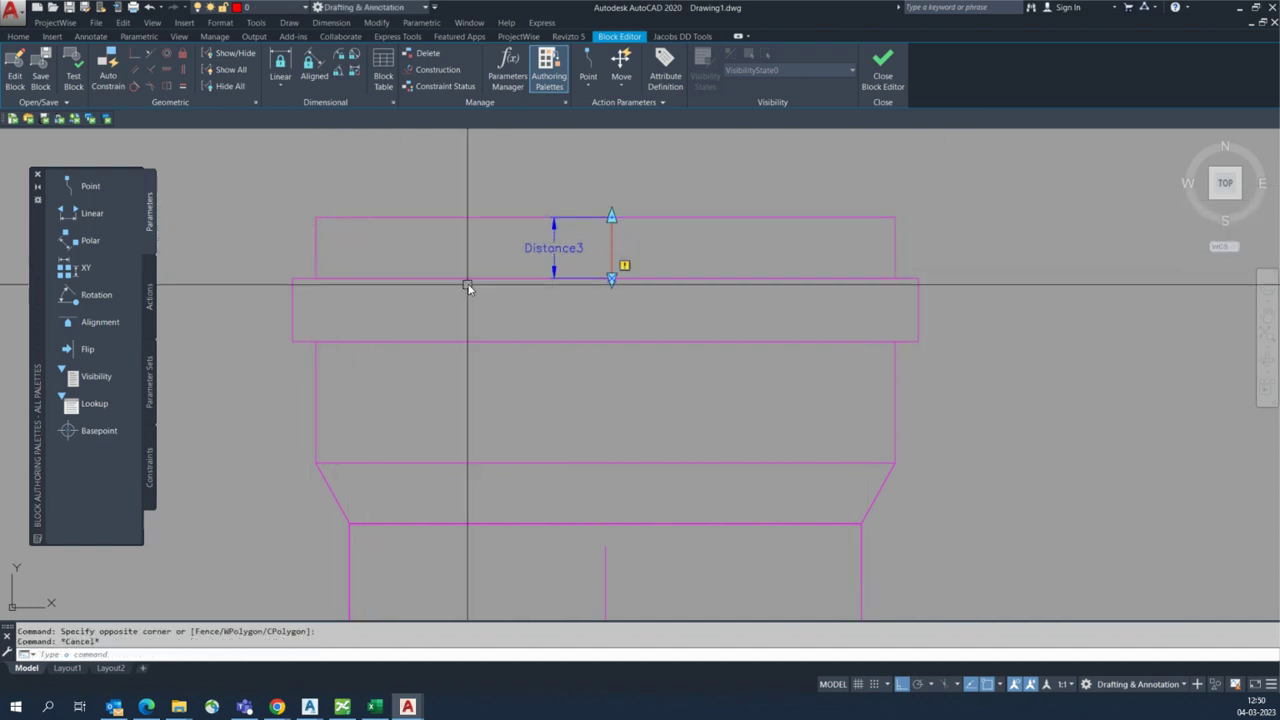
{"action": "scroll", "coordinate": [435, 308], "scroll_direction": "down", "scroll_amount": 5}
{"action": "scroll", "coordinate": [490, 377], "scroll_direction": "up", "scroll_amount": 2}
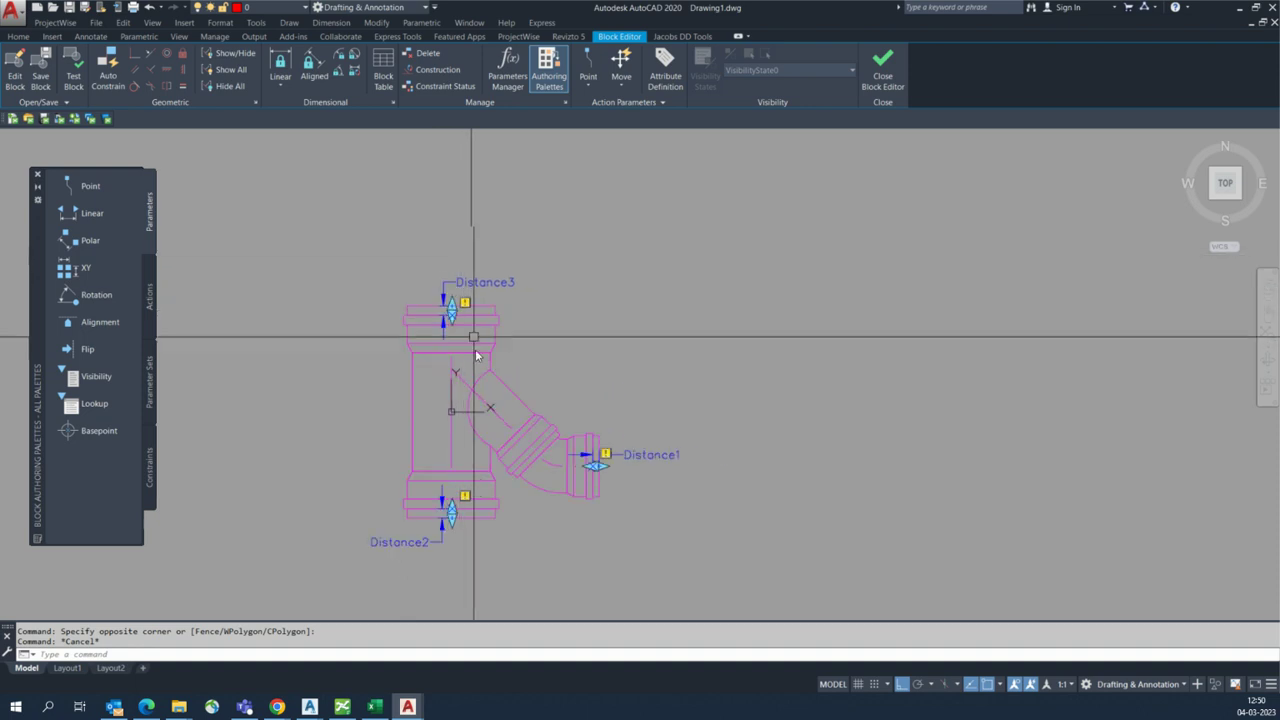
{"action": "scroll", "coordinate": [461, 420], "scroll_direction": "up", "scroll_amount": 2}
{"action": "scroll", "coordinate": [666, 430], "scroll_direction": "up", "scroll_amount": 2}
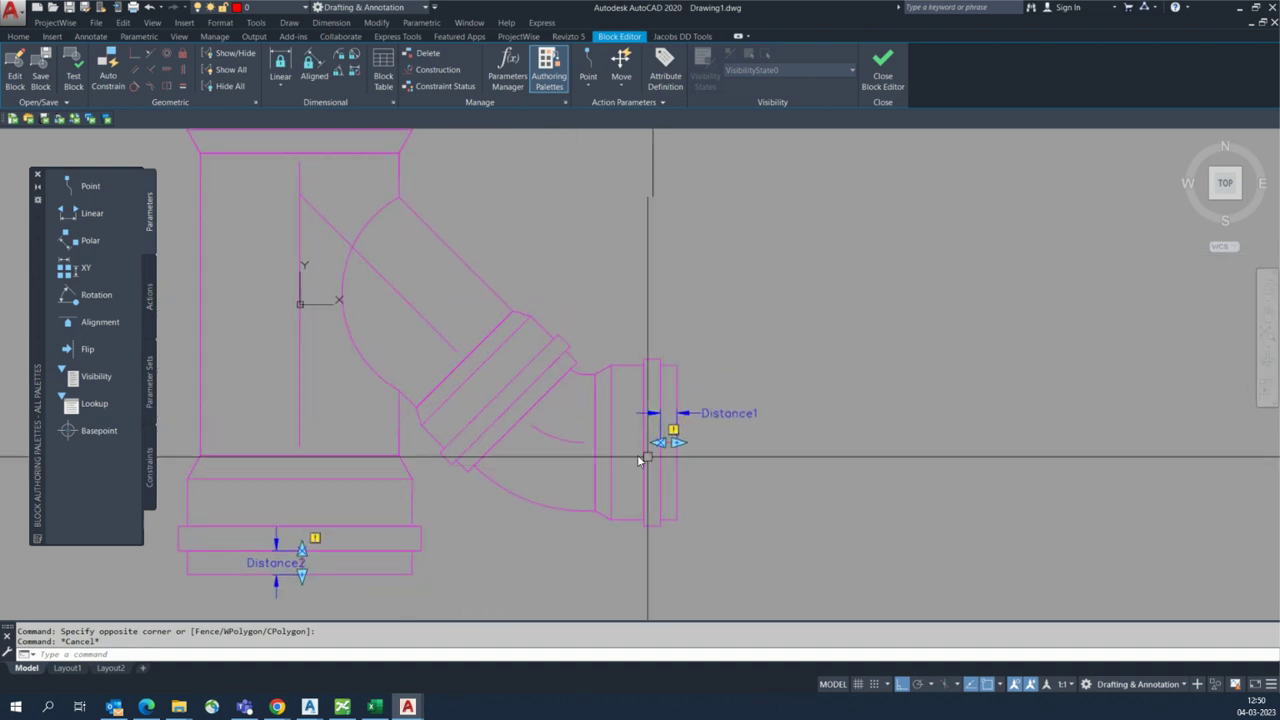
{"action": "left_click", "coordinate": [150, 306]}
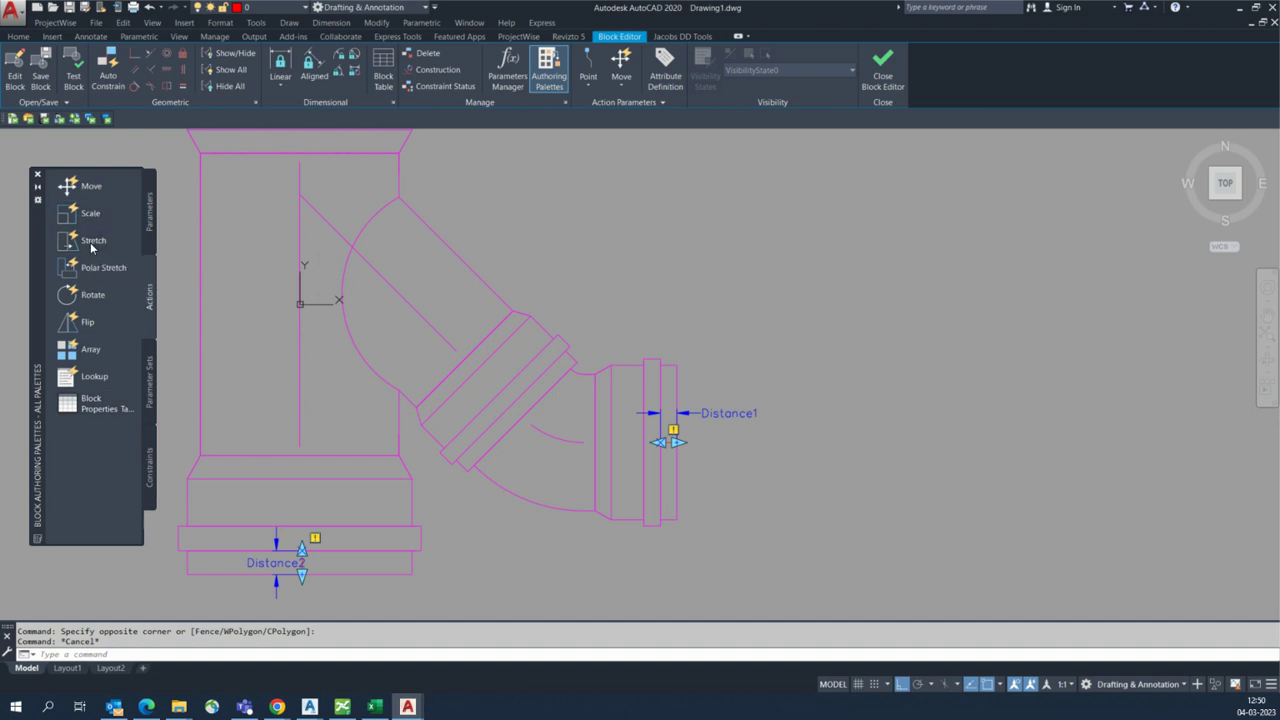
Step: Add a stretch action on Distance1 covering the elbow branch end objects
{"action": "scroll", "coordinate": [544, 420], "scroll_direction": "up", "scroll_amount": 10}
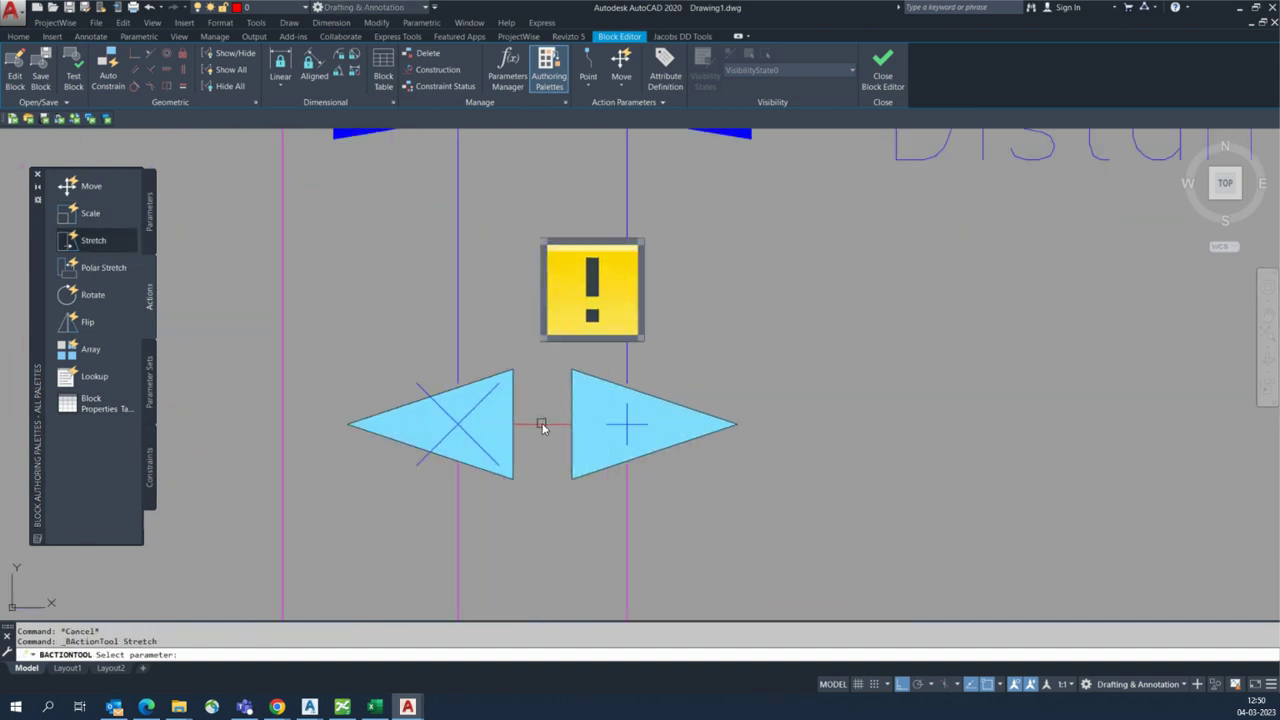
{"action": "scroll", "coordinate": [583, 381], "scroll_direction": "down", "scroll_amount": 8}
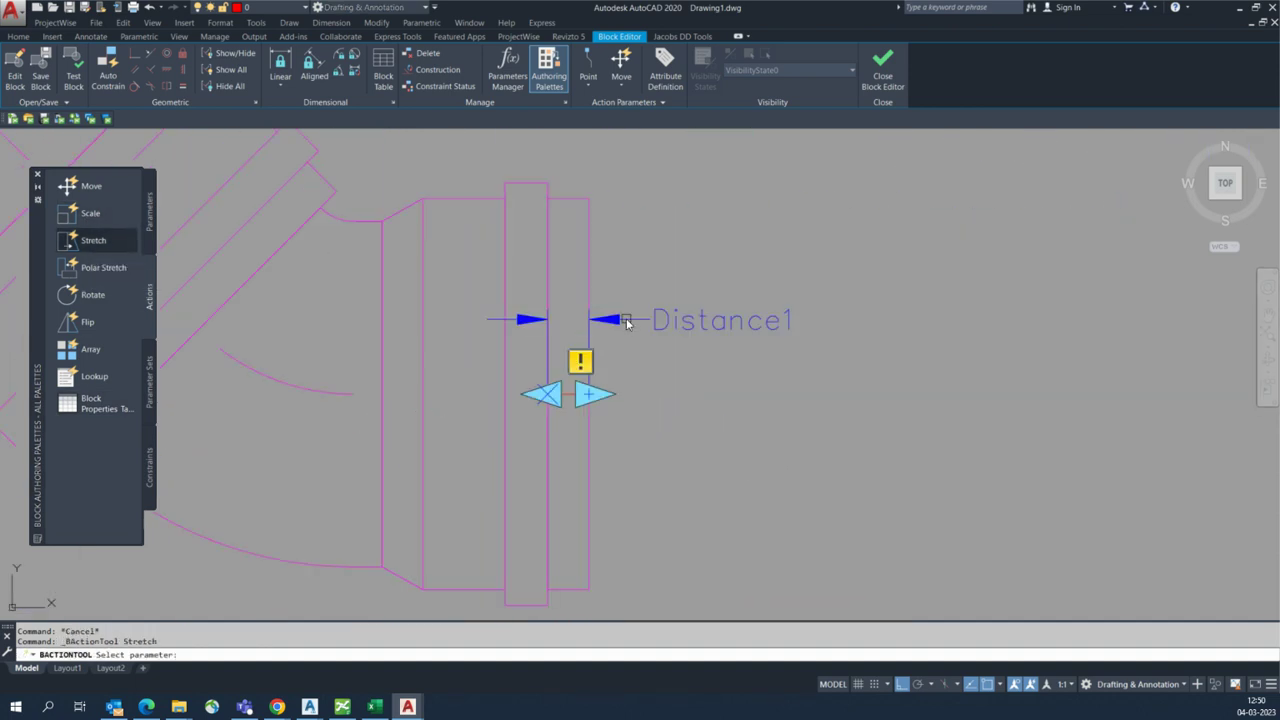
{"action": "left_click", "coordinate": [620, 318]}
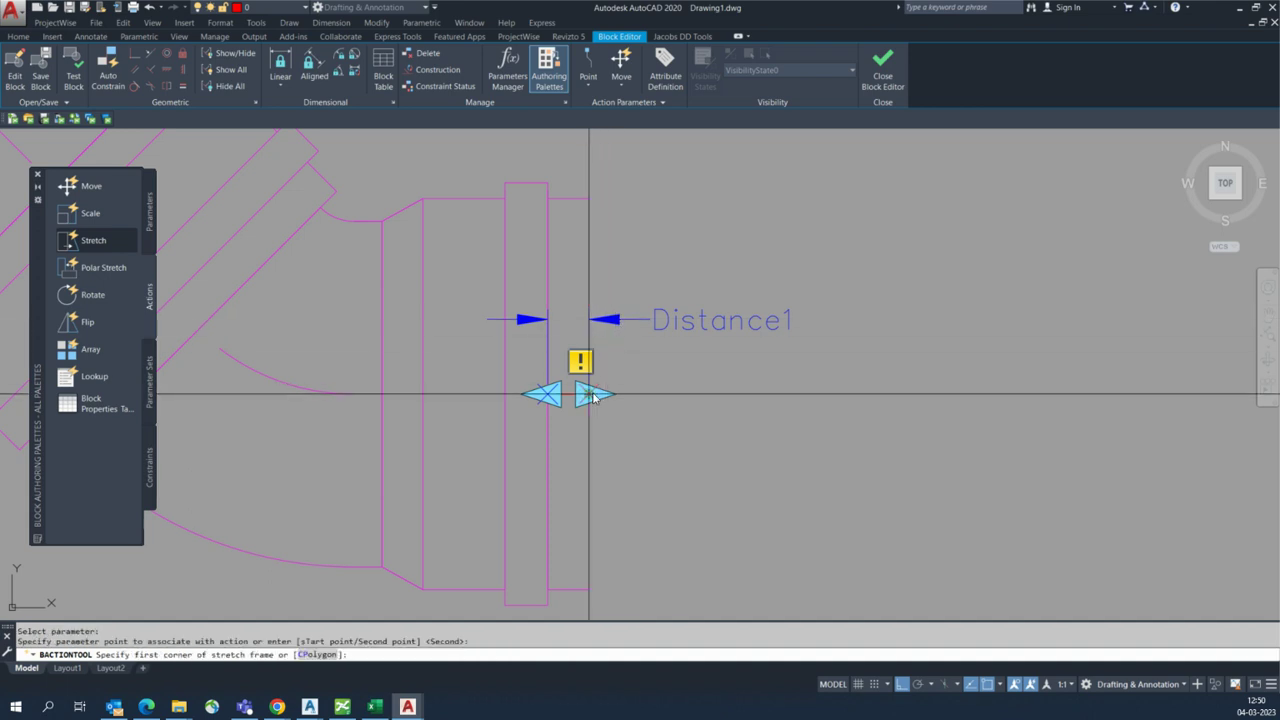
{"action": "left_click", "coordinate": [565, 185]}
{"action": "scroll", "coordinate": [574, 206], "scroll_direction": "down", "scroll_amount": 2}
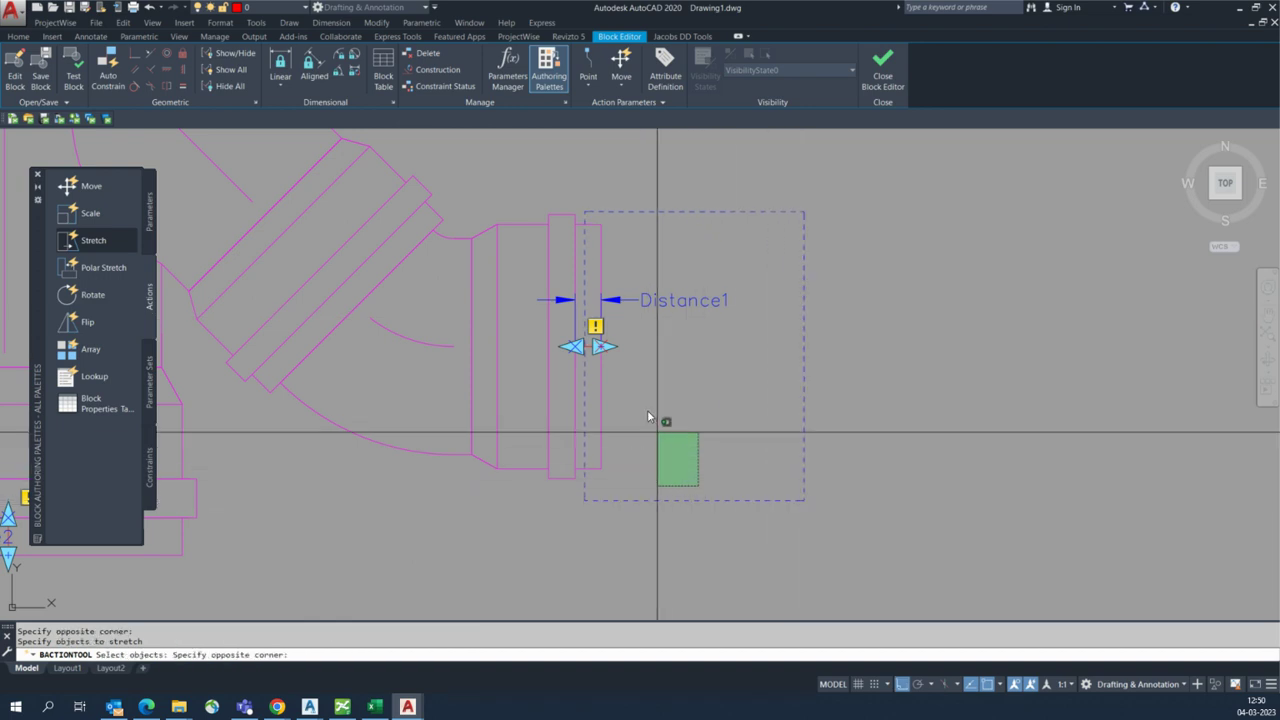
{"action": "left_click", "coordinate": [592, 226]}
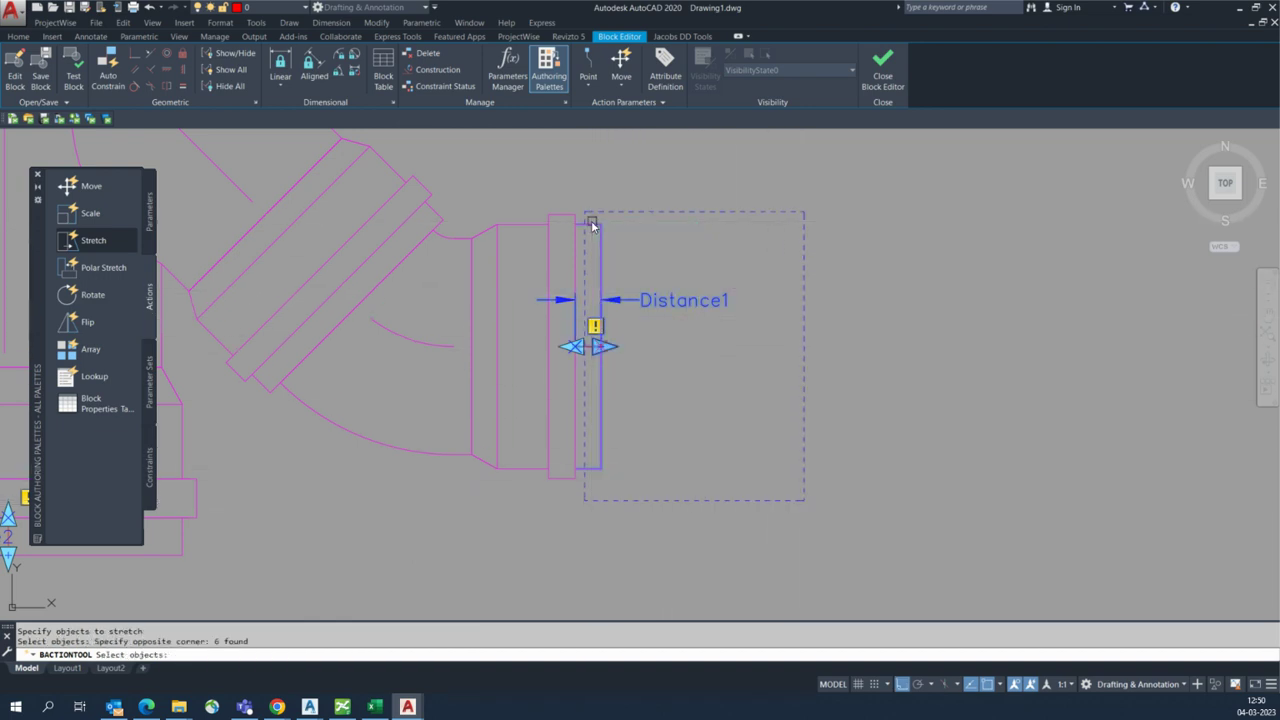
{"action": "scroll", "coordinate": [592, 348], "scroll_direction": "up", "scroll_amount": 3}
{"action": "scroll", "coordinate": [595, 360], "scroll_direction": "down", "scroll_amount": 3}
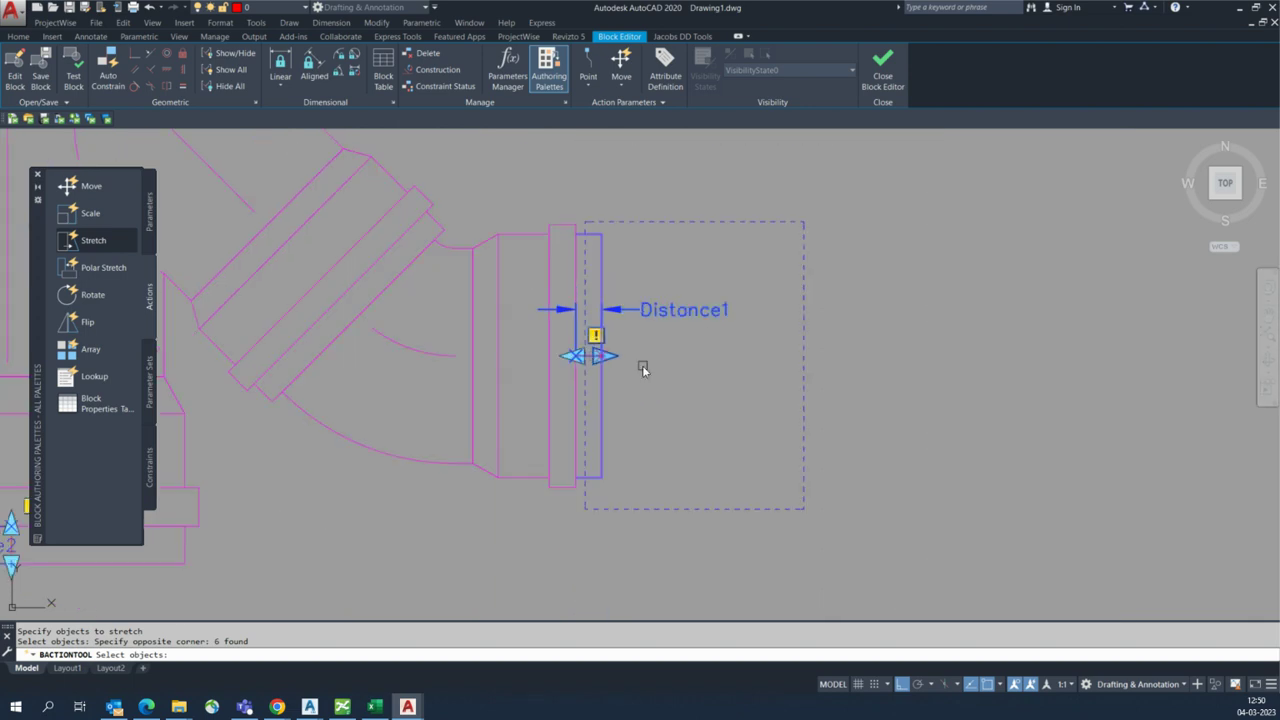
{"action": "key", "text": "Return"}
{"action": "scroll", "coordinate": [643, 368], "scroll_direction": "down", "scroll_amount": 3}
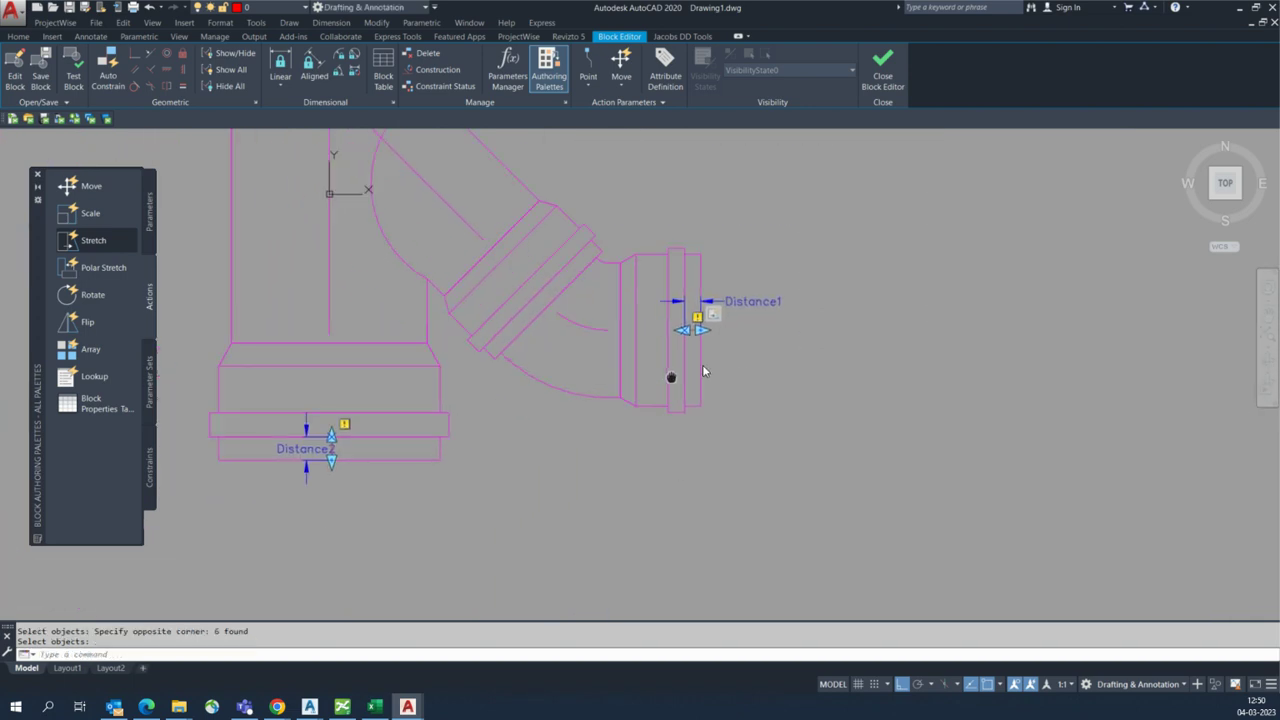
Step: Add a stretch action on Distance2, framing and selecting the bottom socket geometry
{"action": "middle_click_drag", "start_coordinate": [441, 456], "coordinate": [546, 458]}
{"action": "left_click", "coordinate": [93, 241]}
{"action": "scroll", "coordinate": [480, 440], "scroll_direction": "up", "scroll_amount": 3}
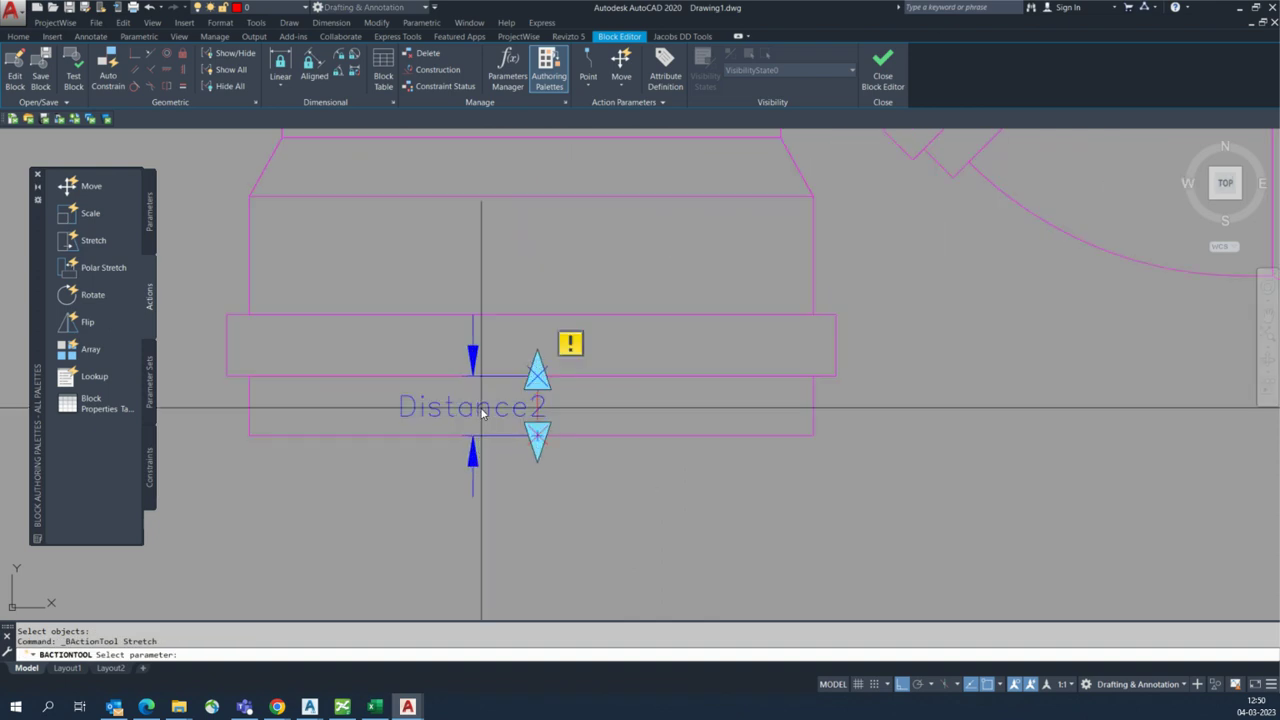
{"action": "left_click", "coordinate": [481, 412]}
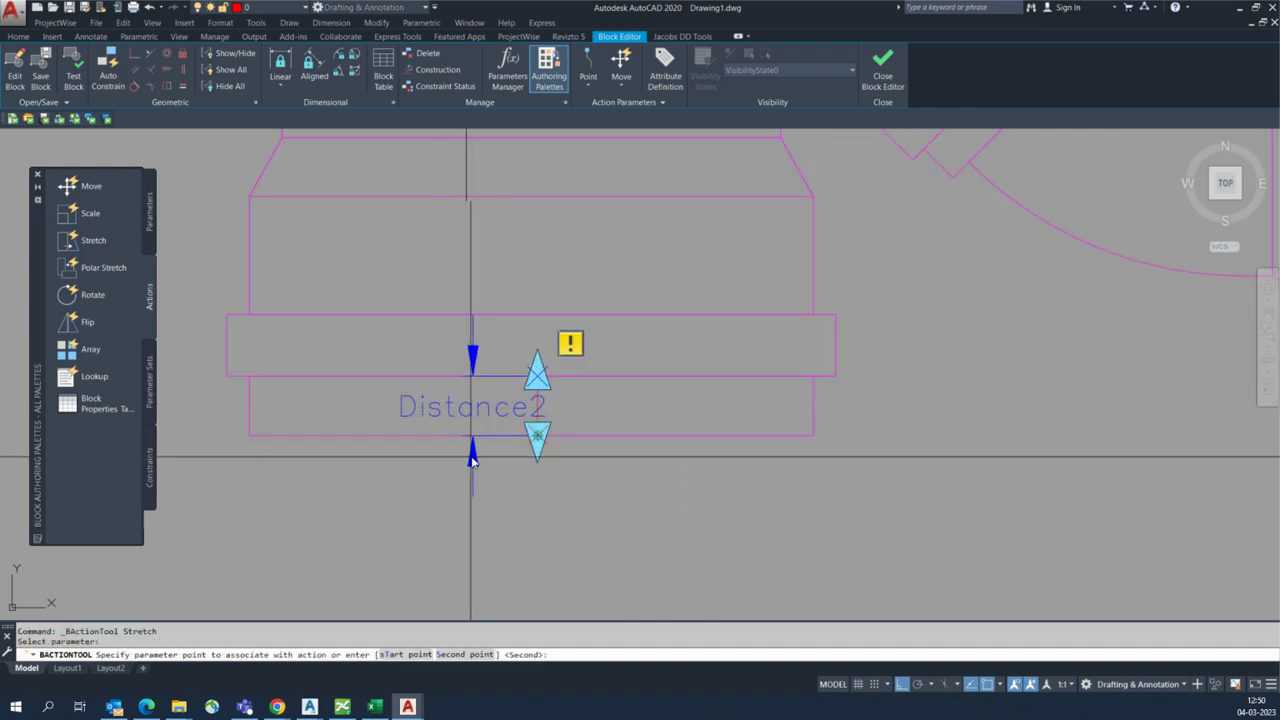
{"action": "left_click", "coordinate": [537, 436]}
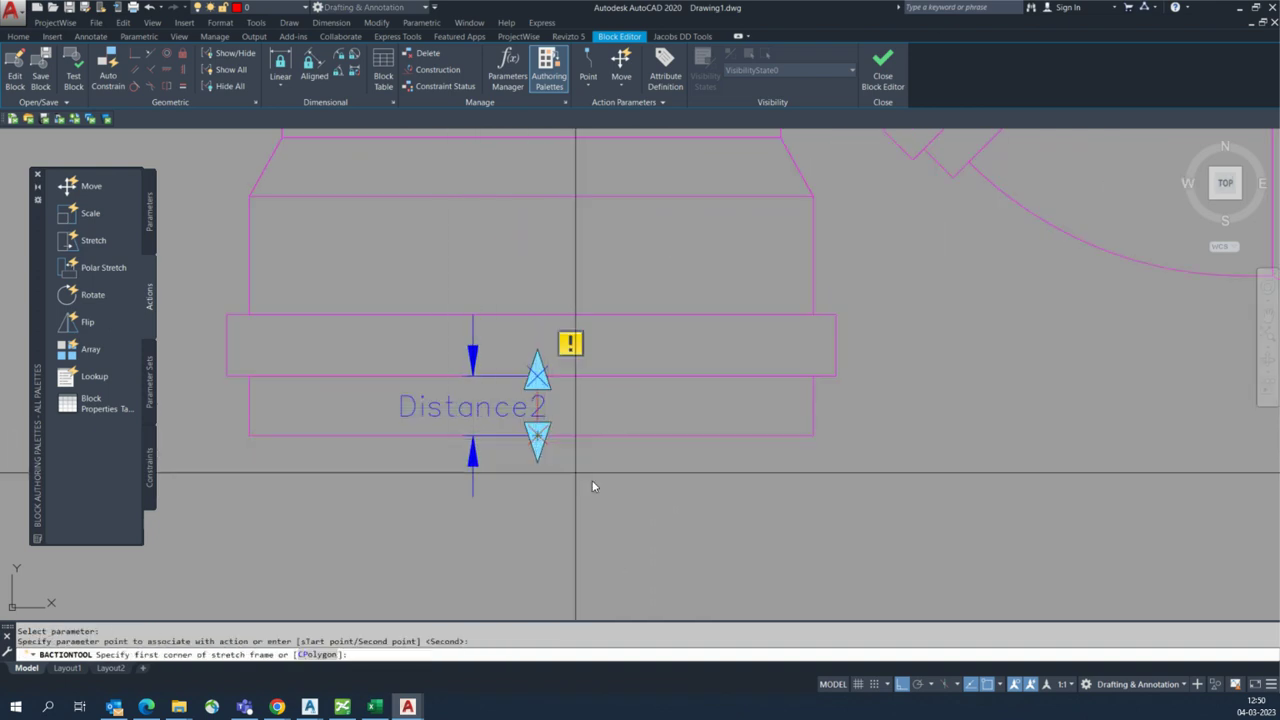
{"action": "left_click", "coordinate": [886, 416]}
{"action": "scroll", "coordinate": [700, 460], "scroll_direction": "down", "scroll_amount": 3}
{"action": "left_click", "coordinate": [437, 537]}
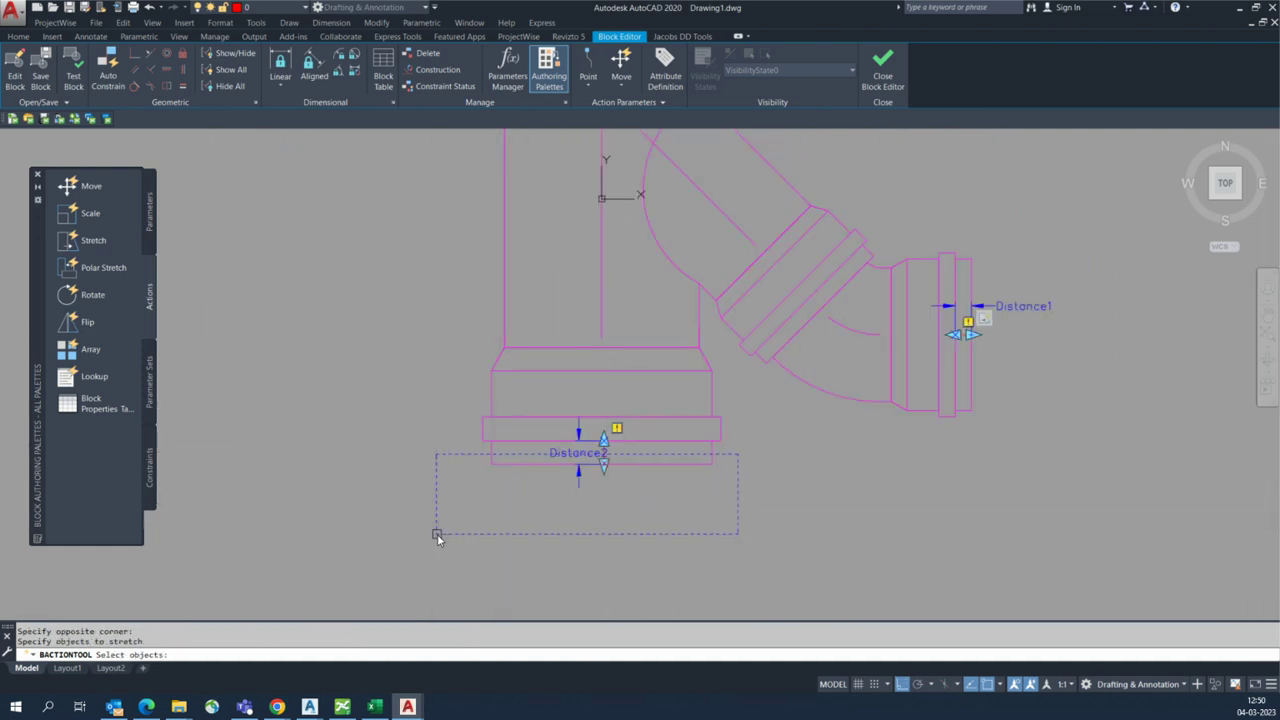
{"action": "scroll", "coordinate": [673, 494], "scroll_direction": "up", "scroll_amount": 1}
{"action": "left_click", "coordinate": [790, 497]}
{"action": "scroll", "coordinate": [420, 452], "scroll_direction": "up", "scroll_amount": 1}
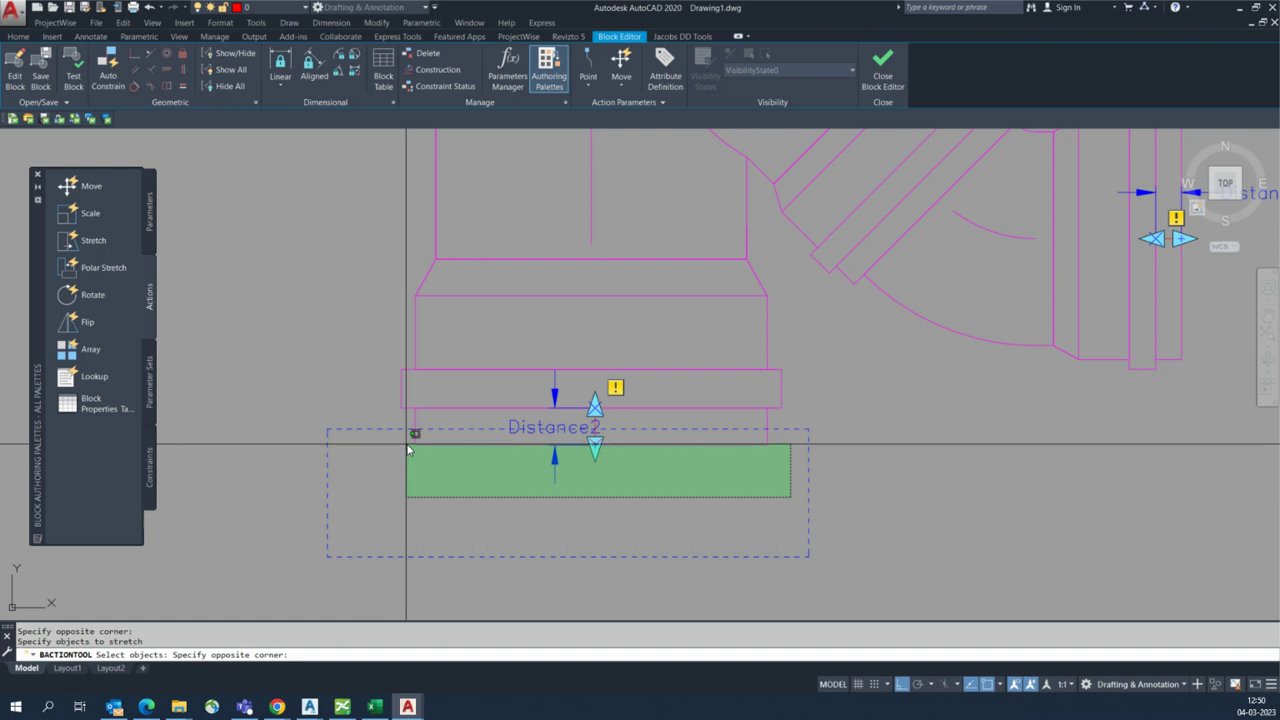
{"action": "left_click", "coordinate": [407, 445]}
{"action": "left_click", "coordinate": [658, 485]}
{"action": "left_click", "coordinate": [572, 438]}
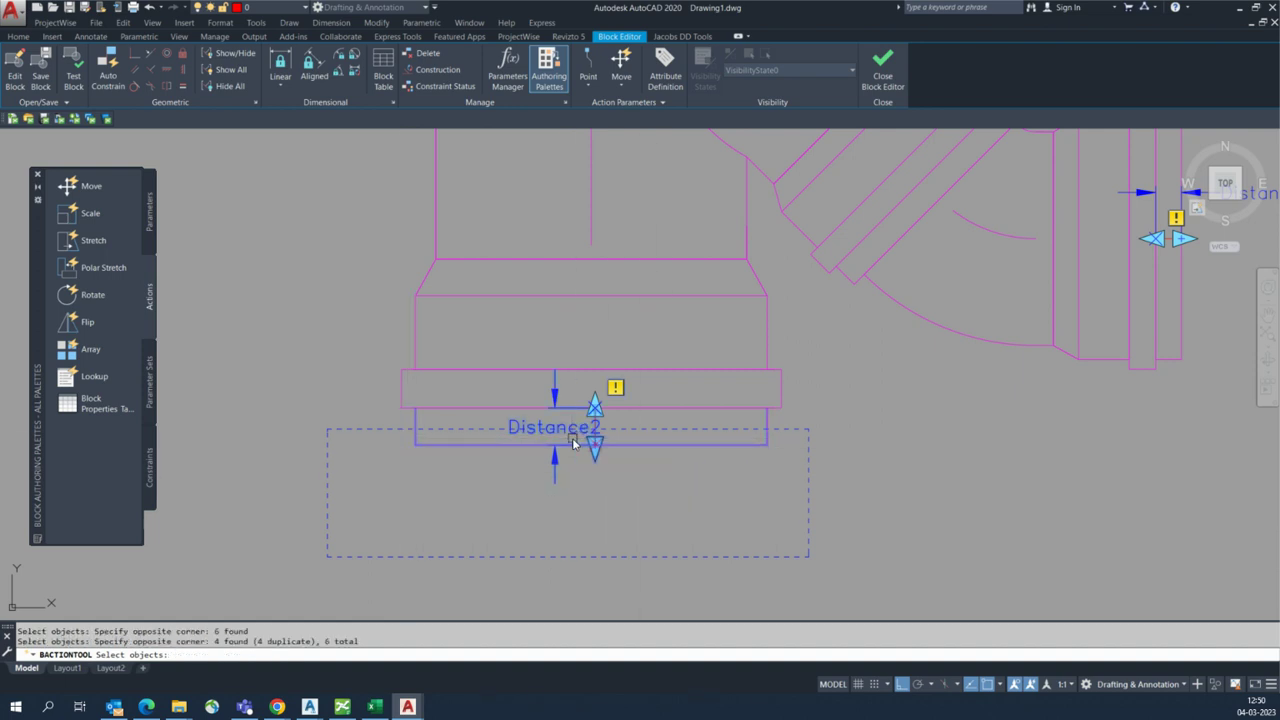
{"action": "scroll", "coordinate": [600, 495], "scroll_direction": "down", "scroll_amount": 2}
Step: Add a stretch action on Distance3, framing and selecting the top socket objects
{"action": "mouse_move", "coordinate": [615, 478]}
{"action": "middle_mouse_down"}
{"action": "mouse_move", "coordinate": [589, 634]}
{"action": "mouse_move", "coordinate": [566, 305]}
{"action": "mouse_move", "coordinate": [535, 450]}
{"action": "middle_mouse_up"}
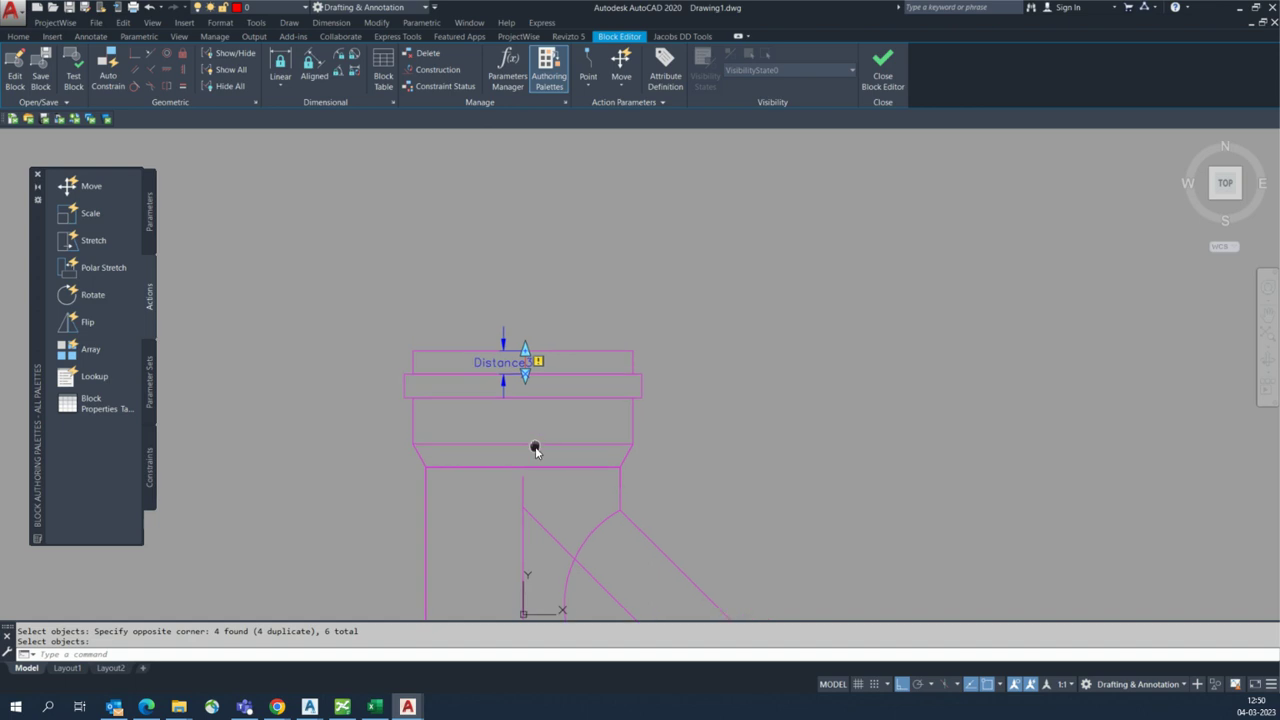
{"action": "left_click", "coordinate": [100, 247]}
{"action": "scroll", "coordinate": [536, 341], "scroll_direction": "up", "scroll_amount": 5}
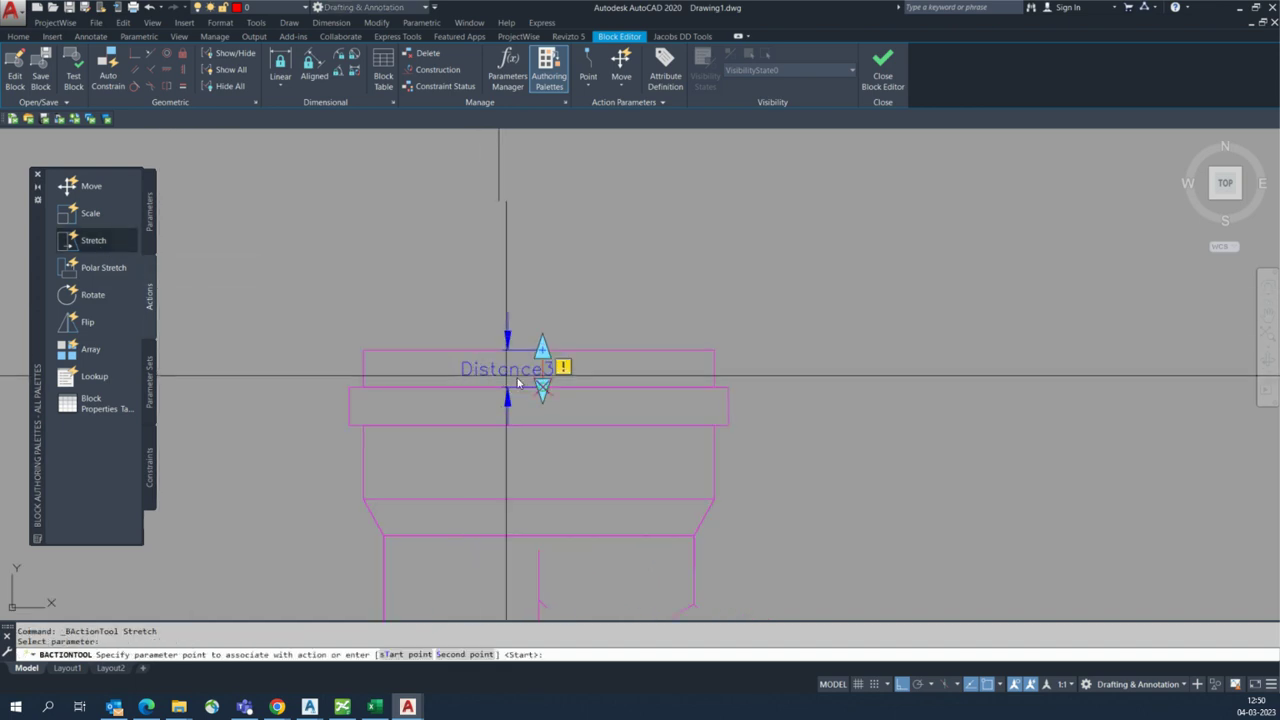
{"action": "left_click", "coordinate": [522, 338]}
{"action": "scroll", "coordinate": [449, 374], "scroll_direction": "down", "scroll_amount": 4}
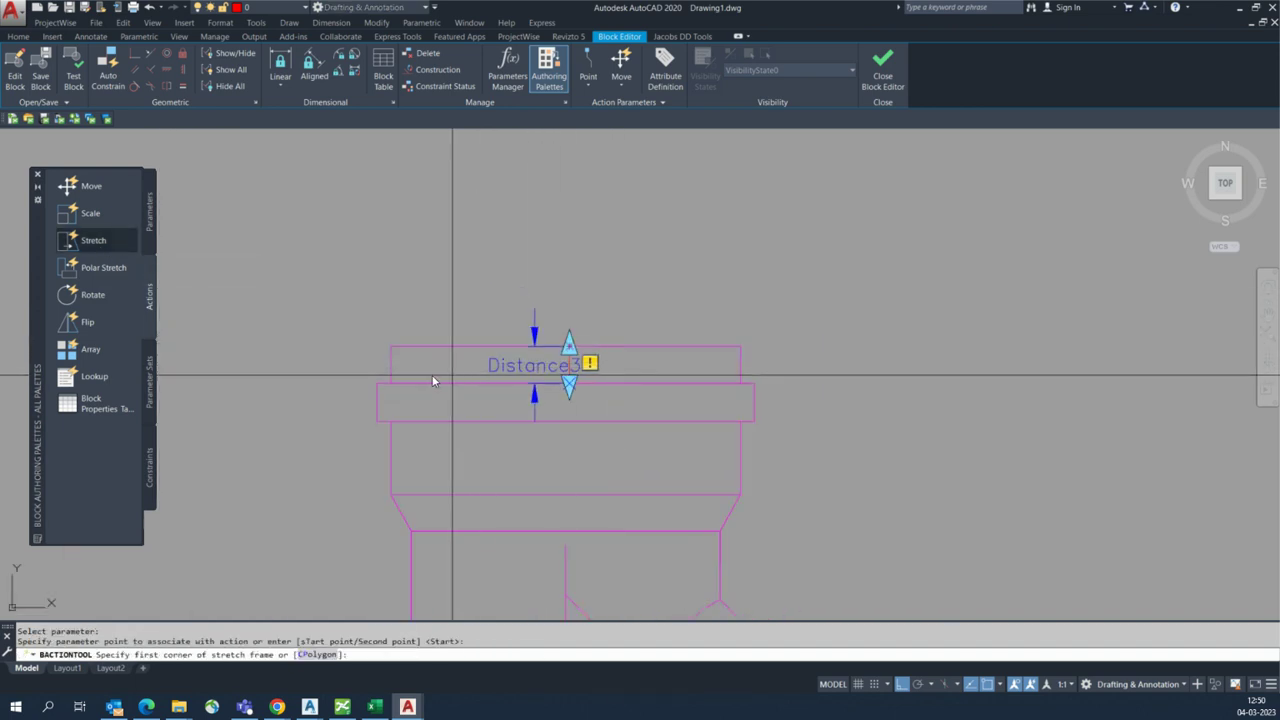
{"action": "left_click", "coordinate": [363, 372]}
{"action": "left_click", "coordinate": [835, 236]}
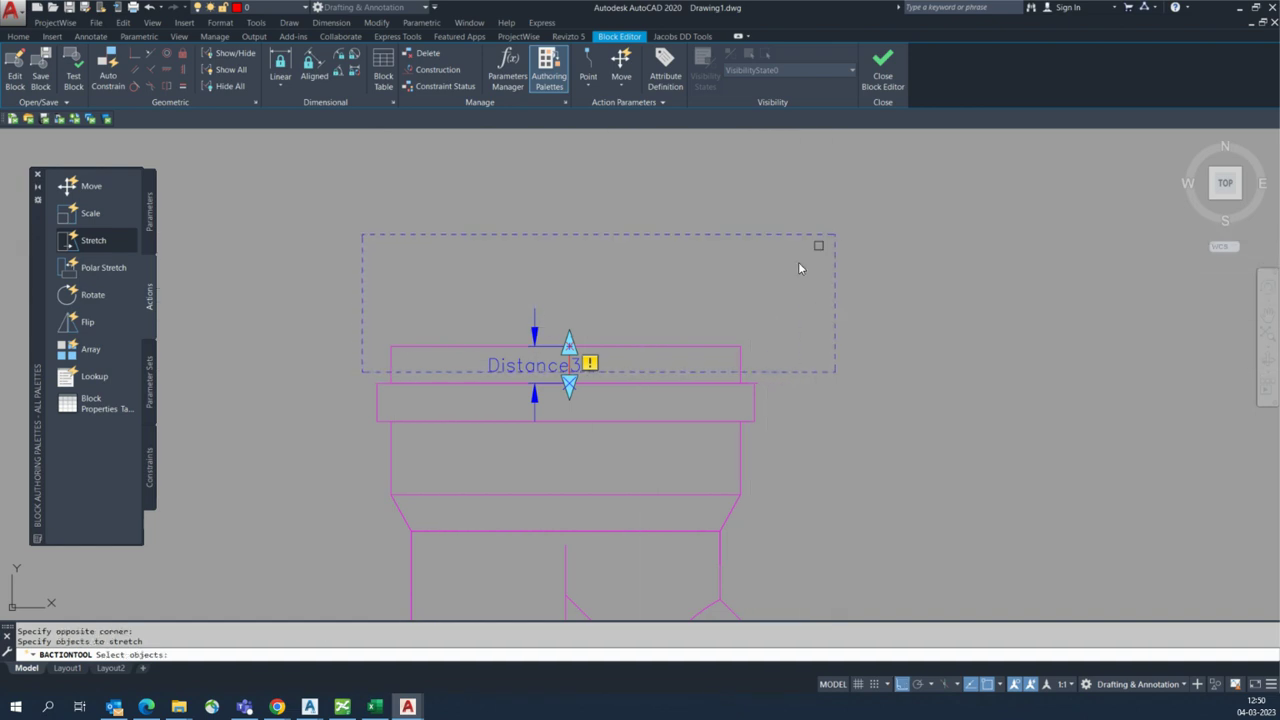
{"action": "left_click", "coordinate": [380, 365]}
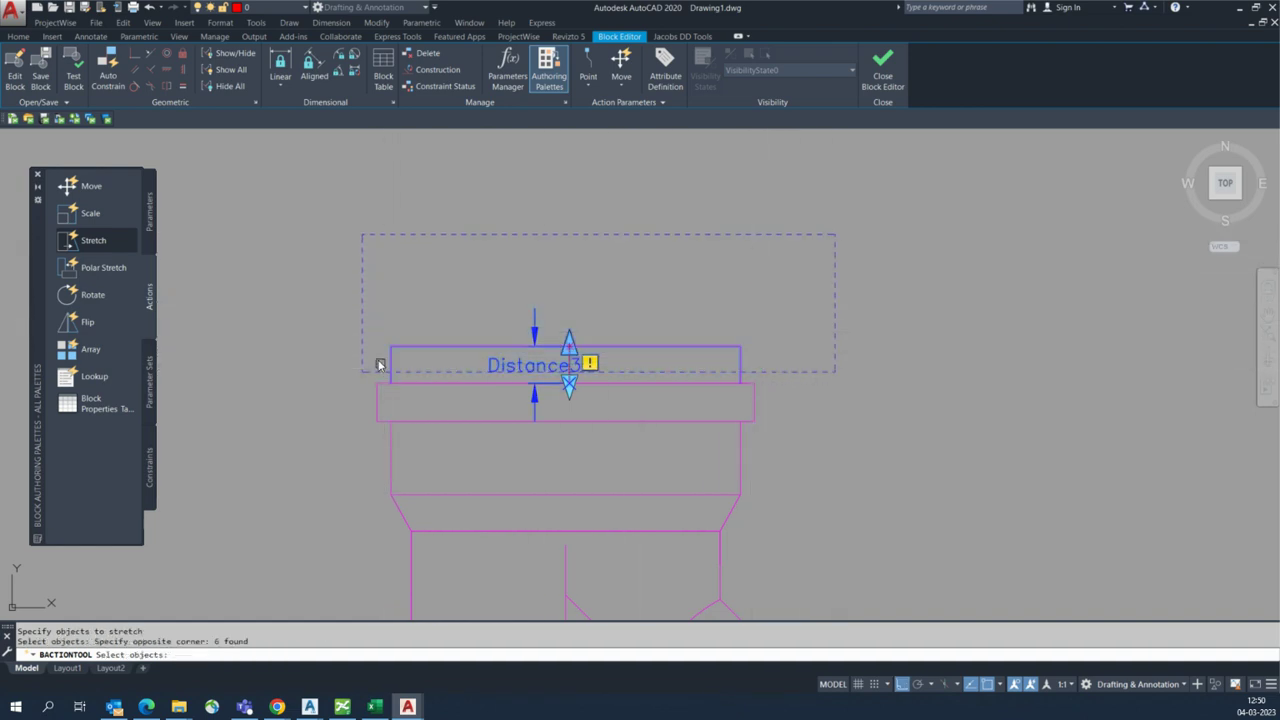
{"action": "left_click", "coordinate": [347, 367]}
{"action": "key", "text": "Return"}
{"action": "scroll", "coordinate": [442, 324], "scroll_direction": "down", "scroll_amount": 4}
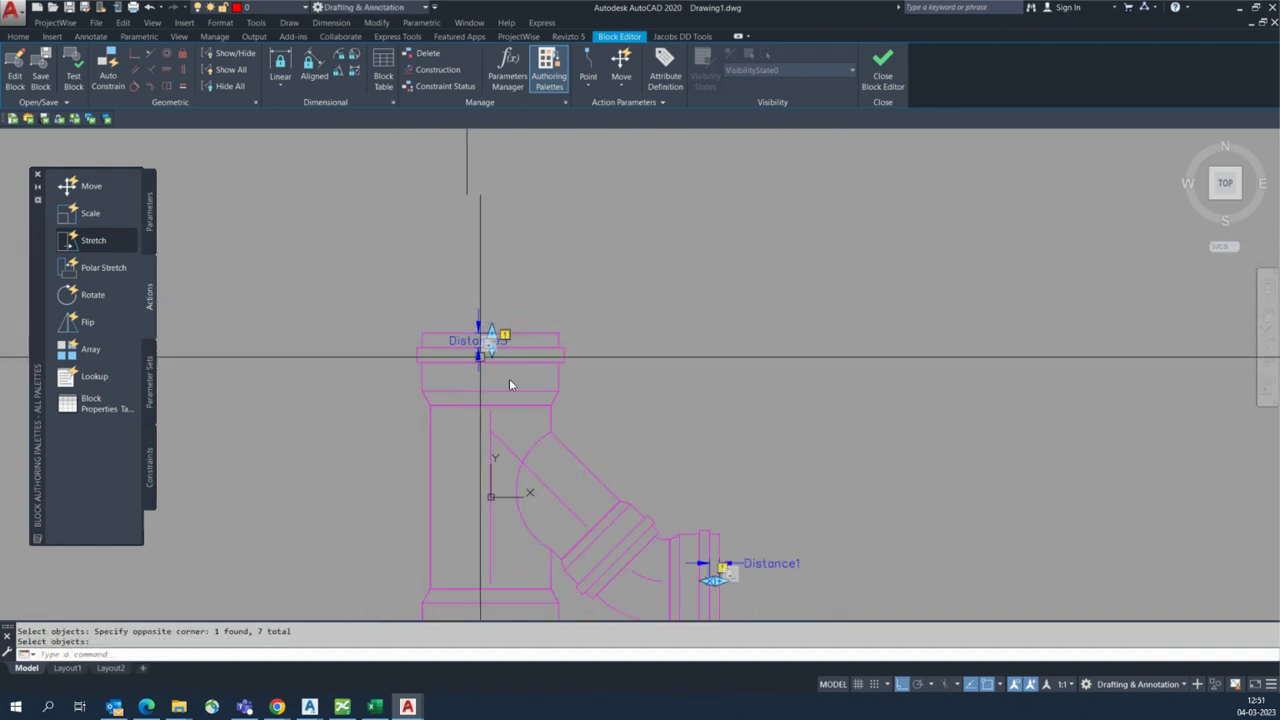
{"action": "middle_click_drag", "start_coordinate": [520, 400], "coordinate": [540, 303]}
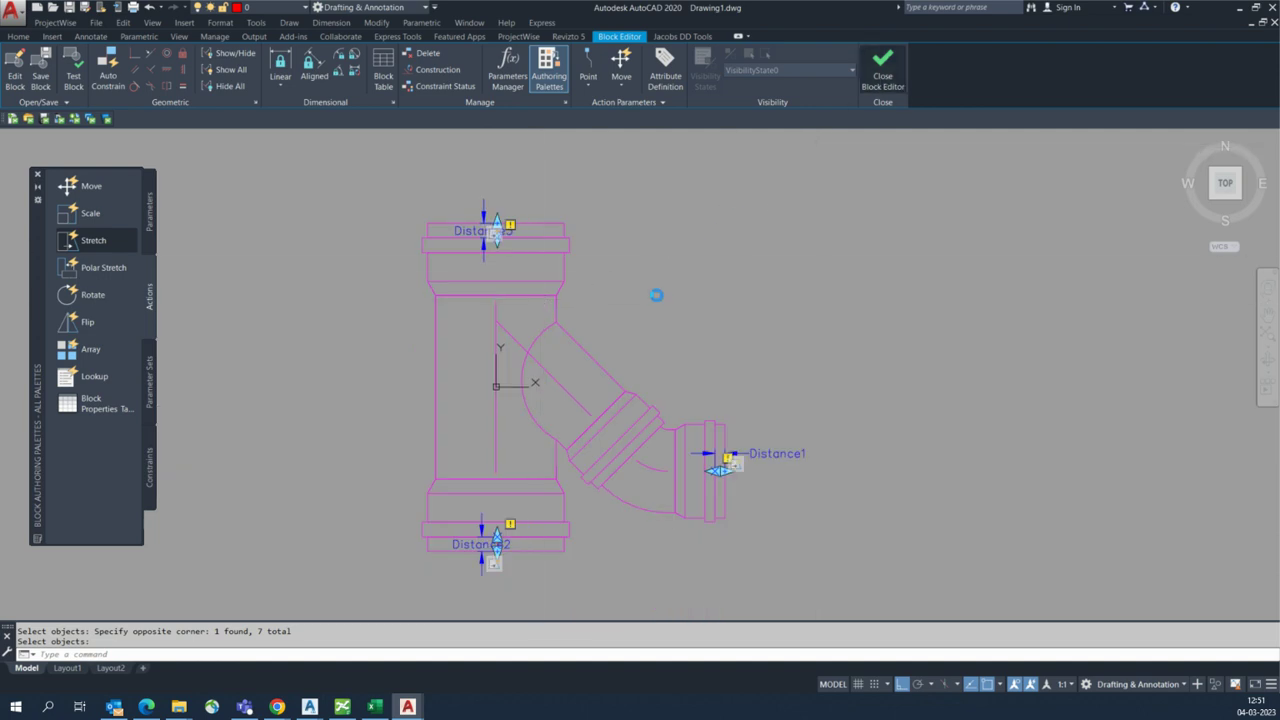
Step: Save the wye block edits, then stretch its branch pipe to the right in model space
{"action": "left_click", "coordinate": [646, 328]}
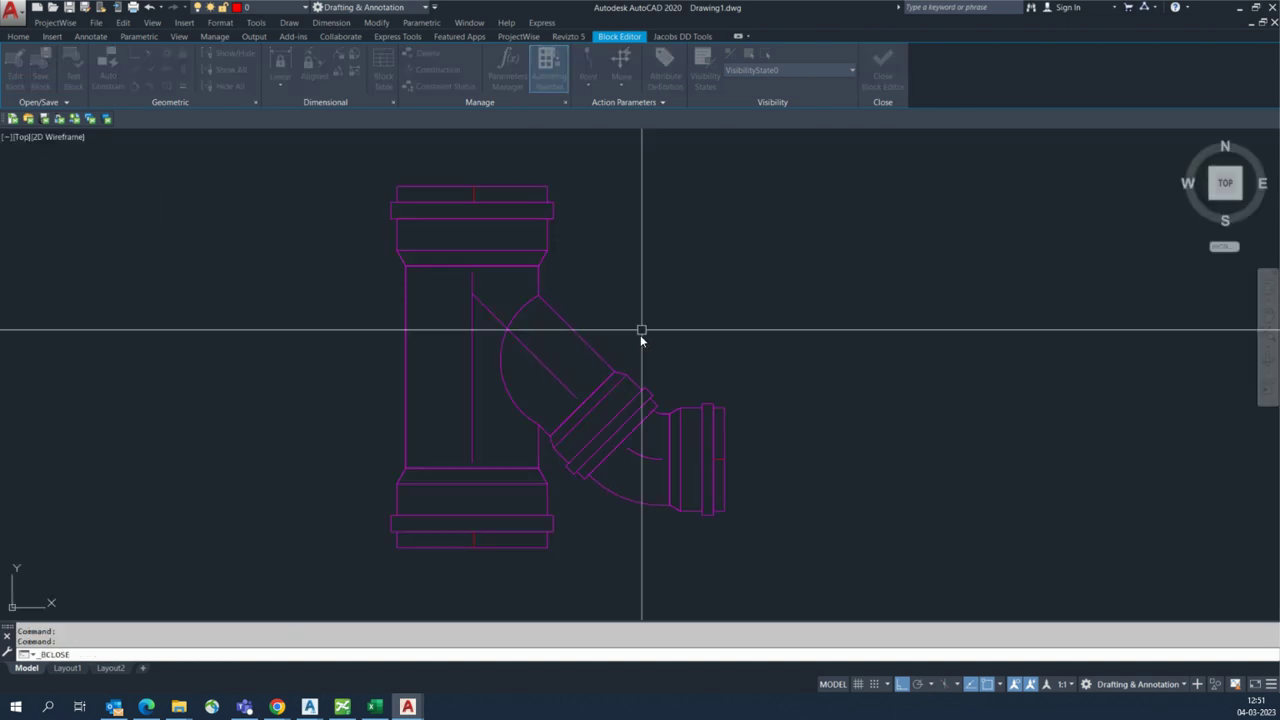
{"action": "left_click", "coordinate": [676, 477]}
{"action": "left_click", "coordinate": [669, 481]}
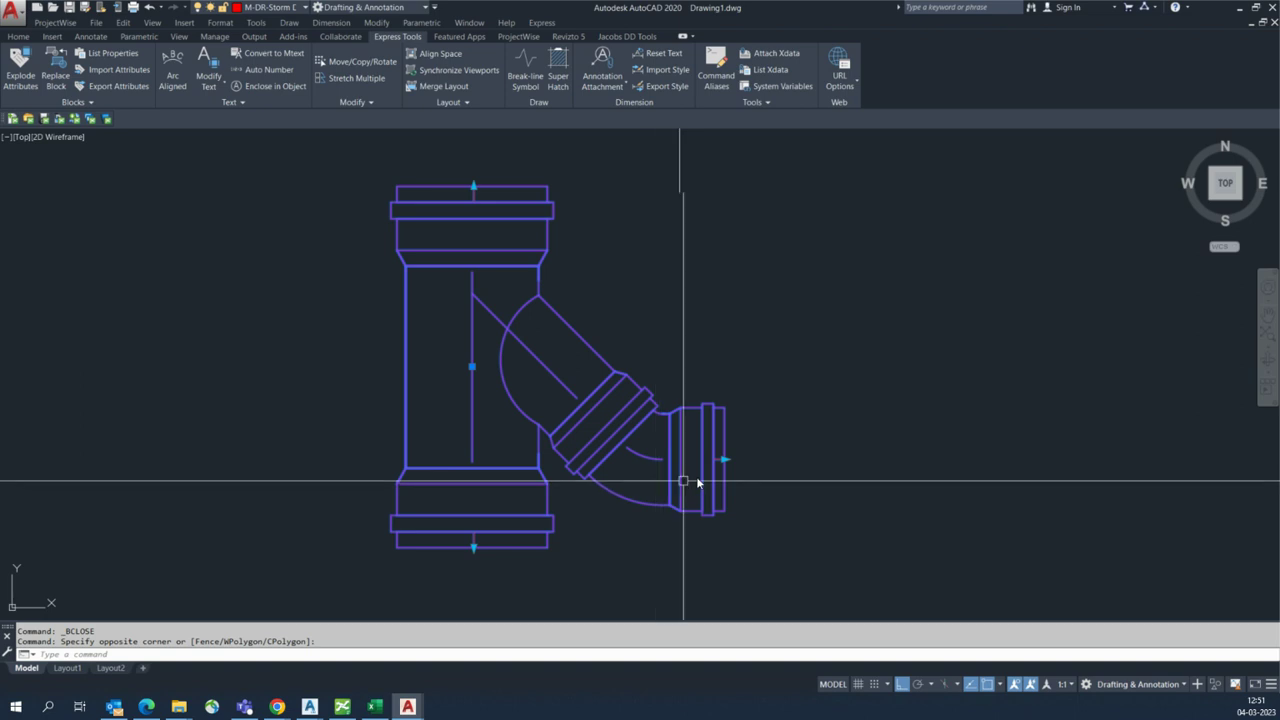
{"action": "left_click", "coordinate": [733, 463]}
{"action": "middle_click_drag", "start_coordinate": [874, 489], "coordinate": [406, 389]}
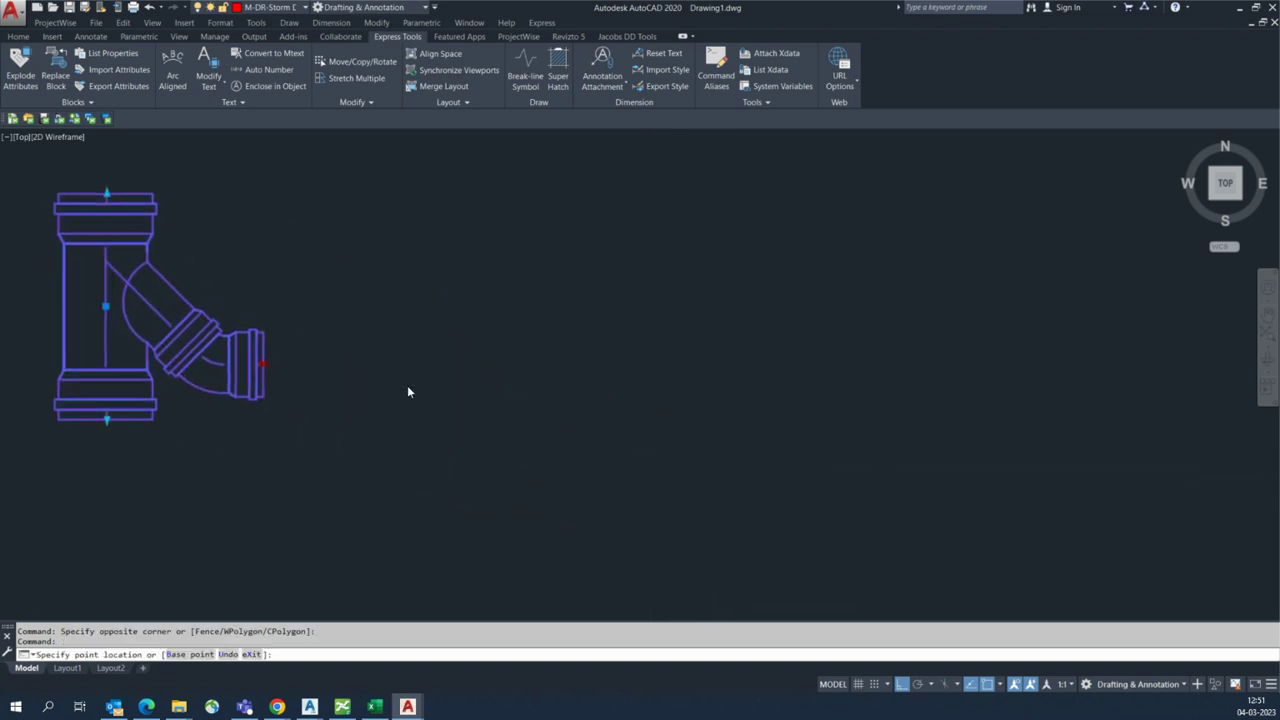
{"action": "left_click", "coordinate": [1064, 411]}
{"action": "scroll", "coordinate": [1064, 411], "scroll_direction": "down", "scroll_amount": 4}
{"action": "middle_click_drag", "start_coordinate": [585, 410], "coordinate": [600, 455]}
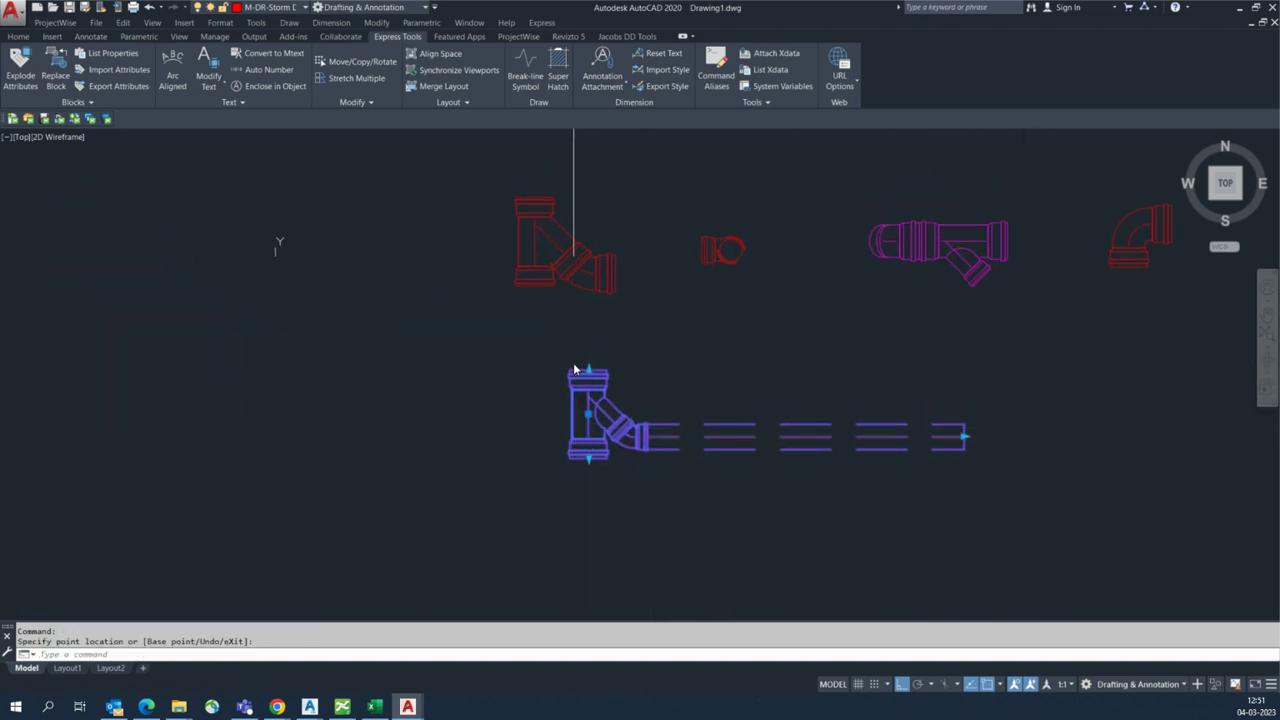
{"action": "scroll", "coordinate": [586, 371], "scroll_direction": "up", "scroll_amount": 2}
Step: Stretch the wye's main pipe upward and downward with its grips
{"action": "left_click", "coordinate": [599, 376]}
{"action": "scroll", "coordinate": [599, 376], "scroll_direction": "down", "scroll_amount": 2}
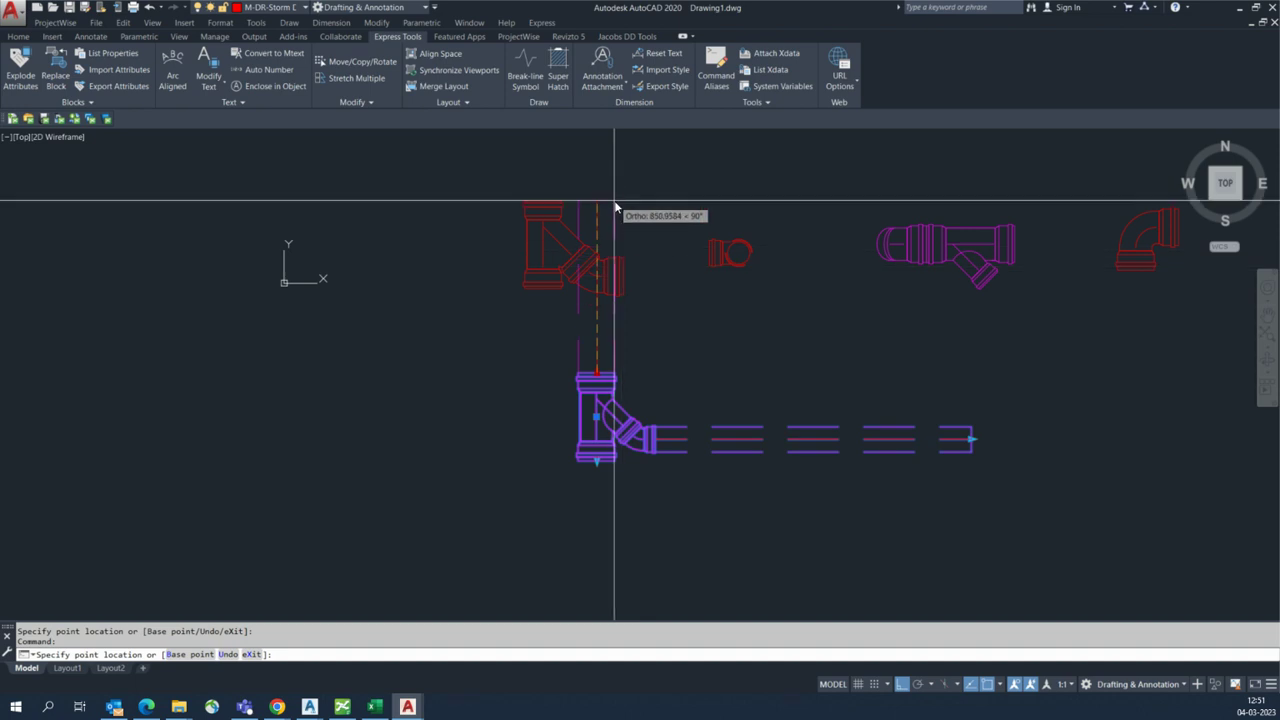
{"action": "left_click", "coordinate": [598, 202]}
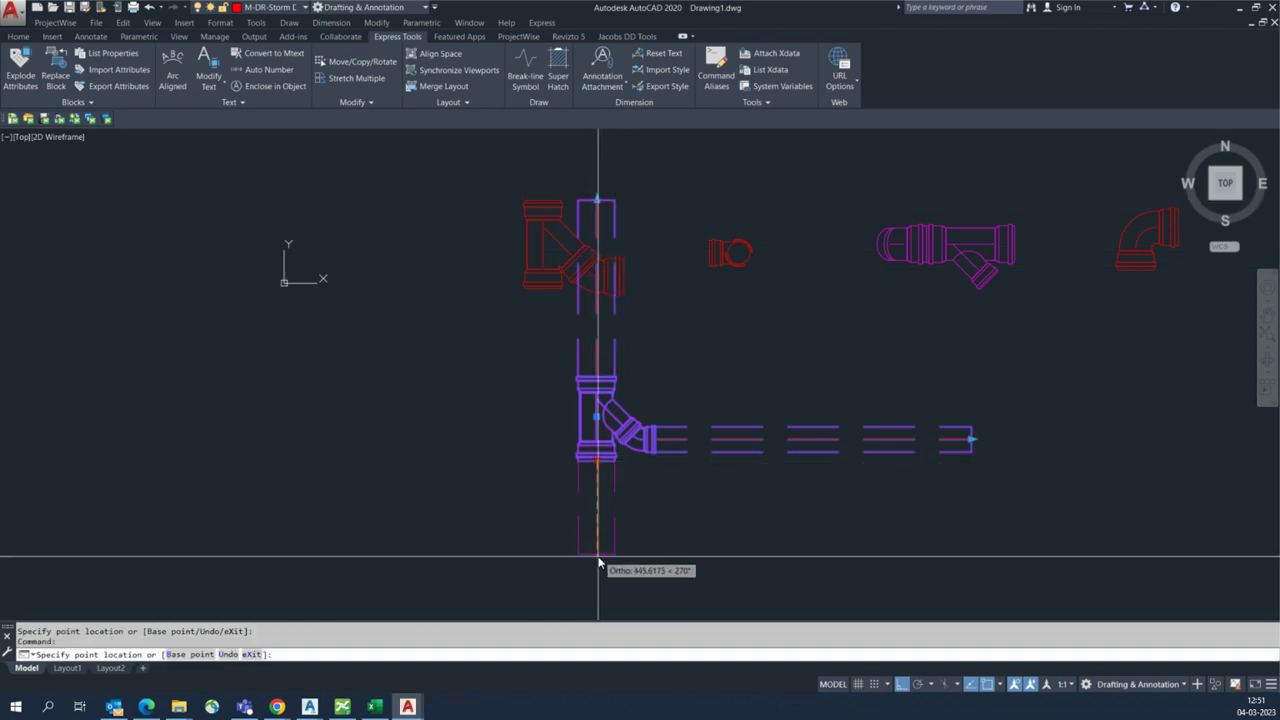
{"action": "middle_click_drag", "start_coordinate": [600, 563], "coordinate": [597, 388]}
{"action": "left_click", "coordinate": [597, 523]}
{"action": "scroll", "coordinate": [585, 443], "scroll_direction": "down", "scroll_amount": 2}
{"action": "middle_click_drag", "start_coordinate": [585, 442], "coordinate": [446, 457]}
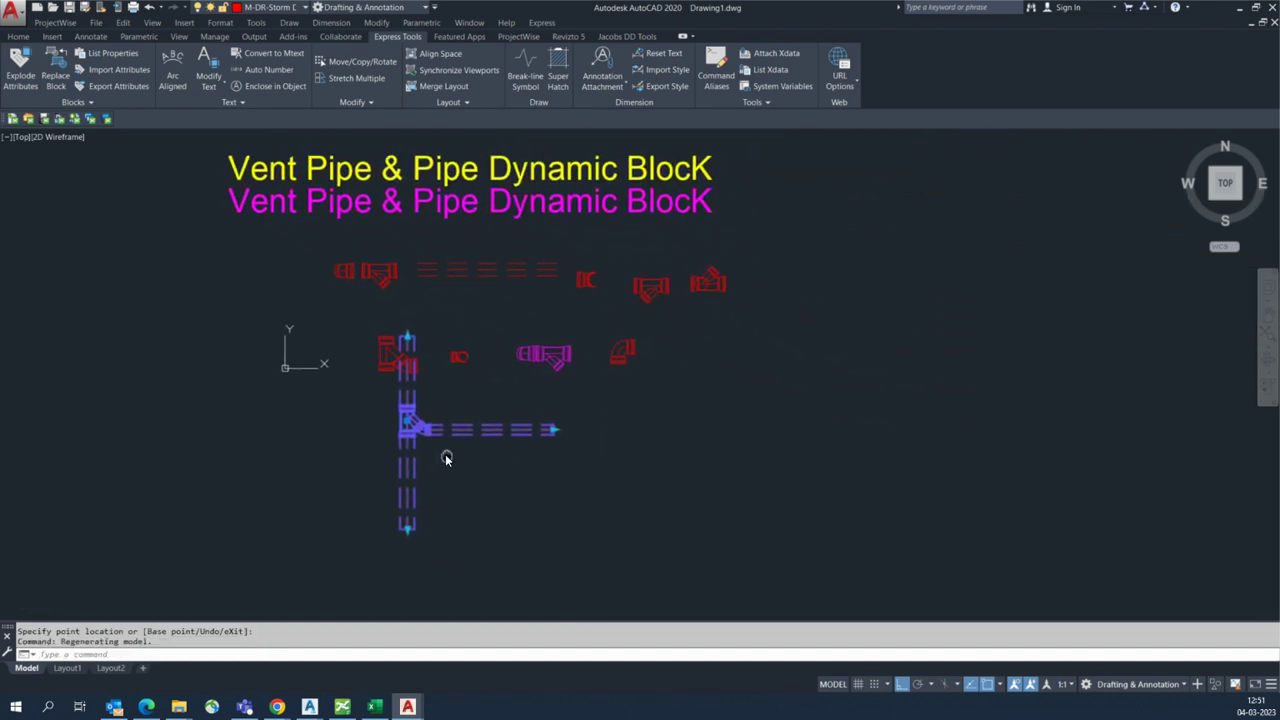
Step: Move the wye fitting to the right with M
{"action": "type", "text": "m"}
{"action": "key", "text": "Return"}
{"action": "left_click", "coordinate": [461, 465]}
{"action": "left_click", "coordinate": [761, 476]}
{"action": "middle_click_drag", "start_coordinate": [886, 434], "coordinate": [614, 434]}
Step: Extend the moved wye's branch to the right and its main pipe up and down
{"action": "left_click", "coordinate": [680, 427]}
{"action": "left_click", "coordinate": [690, 427]}
{"action": "left_click", "coordinate": [1040, 470]}
{"action": "left_click", "coordinate": [549, 332]}
{"action": "left_click", "coordinate": [558, 212]}
{"action": "middle_click_drag", "start_coordinate": [551, 529], "coordinate": [571, 434]}
{"action": "left_click", "coordinate": [570, 431]}
{"action": "left_click", "coordinate": [557, 549]}
Step: Stretch the branch pipe further to the right
{"action": "scroll", "coordinate": [560, 517], "scroll_direction": "down", "scroll_amount": 2}
{"action": "scroll", "coordinate": [612, 494], "scroll_direction": "down", "scroll_amount": 2}
{"action": "middle_click_drag", "start_coordinate": [612, 494], "coordinate": [523, 489]}
{"action": "scroll", "coordinate": [446, 431], "scroll_direction": "up", "scroll_amount": 4}
{"action": "scroll", "coordinate": [420, 560], "scroll_direction": "down", "scroll_amount": 2}
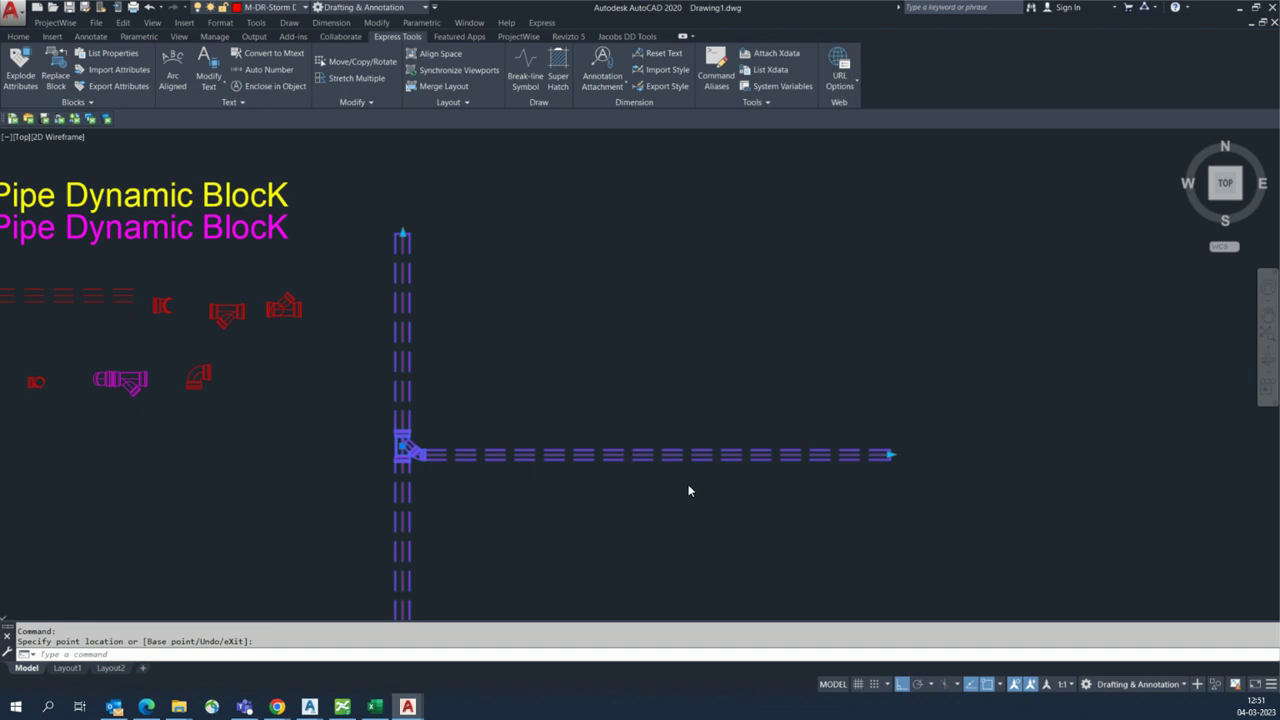
{"action": "left_click", "coordinate": [891, 456]}
{"action": "middle_click_drag", "start_coordinate": [1085, 465], "coordinate": [705, 421]}
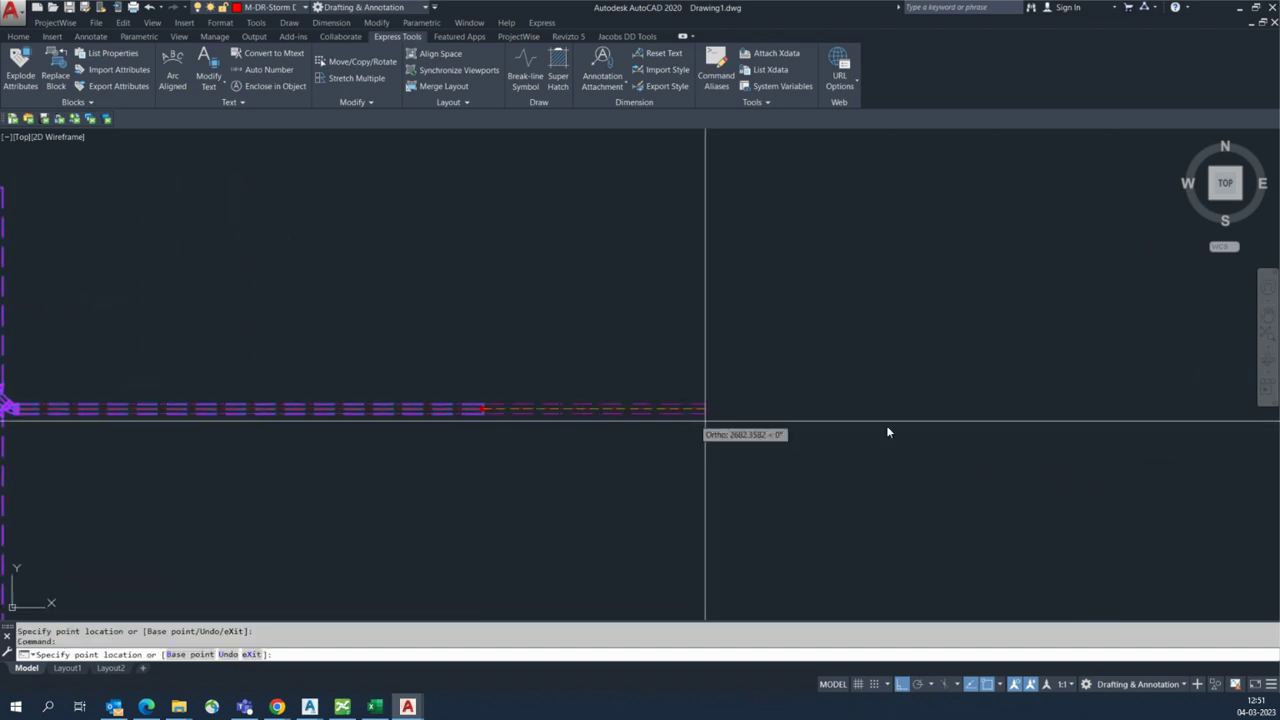
{"action": "left_click", "coordinate": [910, 436]}
Step: Lengthen the main pipe further up and down, then deselect the block
{"action": "scroll", "coordinate": [663, 451], "scroll_direction": "down", "scroll_amount": 3}
{"action": "scroll", "coordinate": [655, 376], "scroll_direction": "up", "scroll_amount": 2}
{"action": "left_click", "coordinate": [656, 388]}
{"action": "left_click", "coordinate": [651, 277]}
{"action": "middle_click_drag", "start_coordinate": [651, 500], "coordinate": [651, 423]}
{"action": "middle_click_drag", "start_coordinate": [645, 583], "coordinate": [643, 505]}
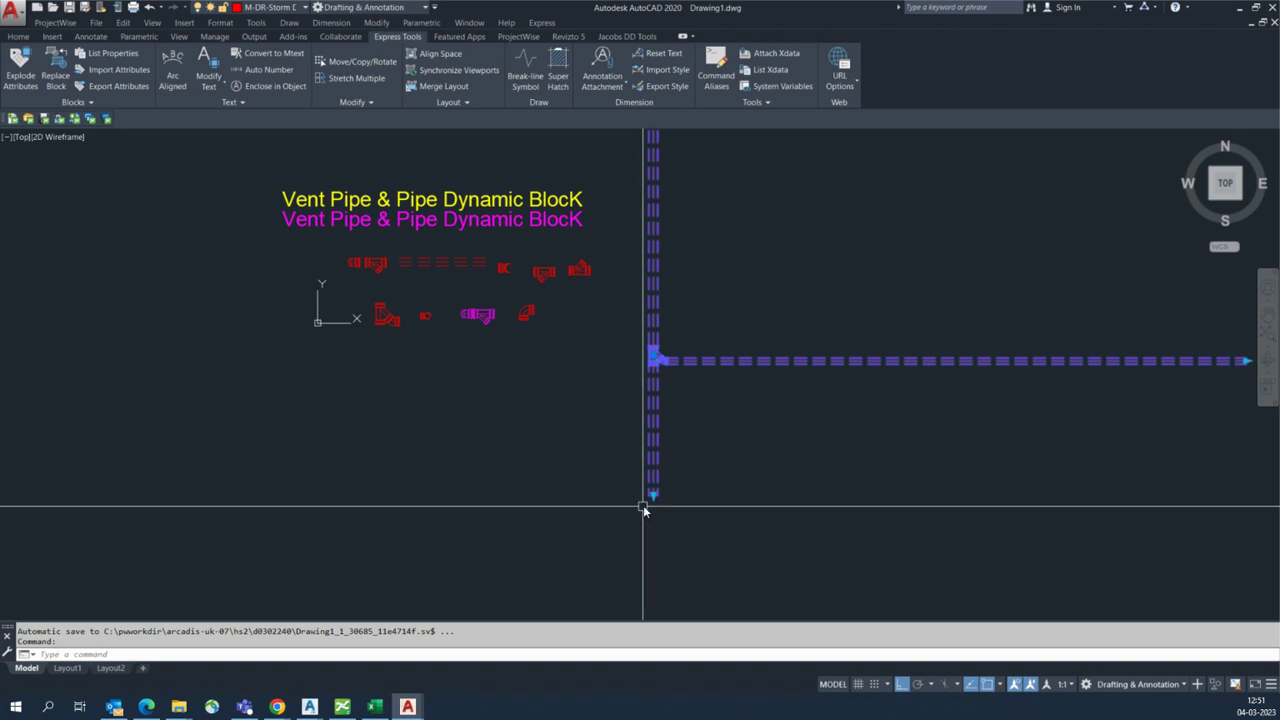
{"action": "left_click", "coordinate": [652, 588]}
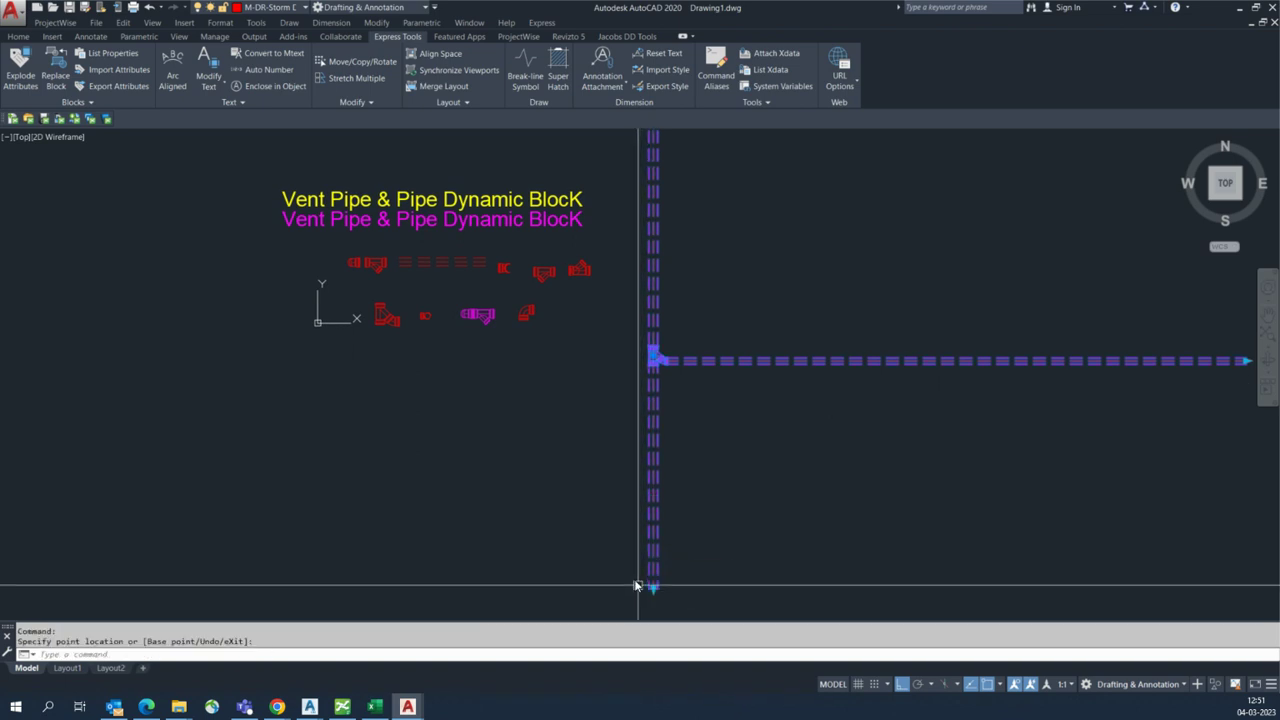
{"action": "scroll", "coordinate": [637, 494], "scroll_direction": "down", "scroll_amount": 2}
{"action": "scroll", "coordinate": [558, 440], "scroll_direction": "up", "scroll_amount": 2}
{"action": "scroll", "coordinate": [556, 436], "scroll_direction": "down", "scroll_amount": 4}
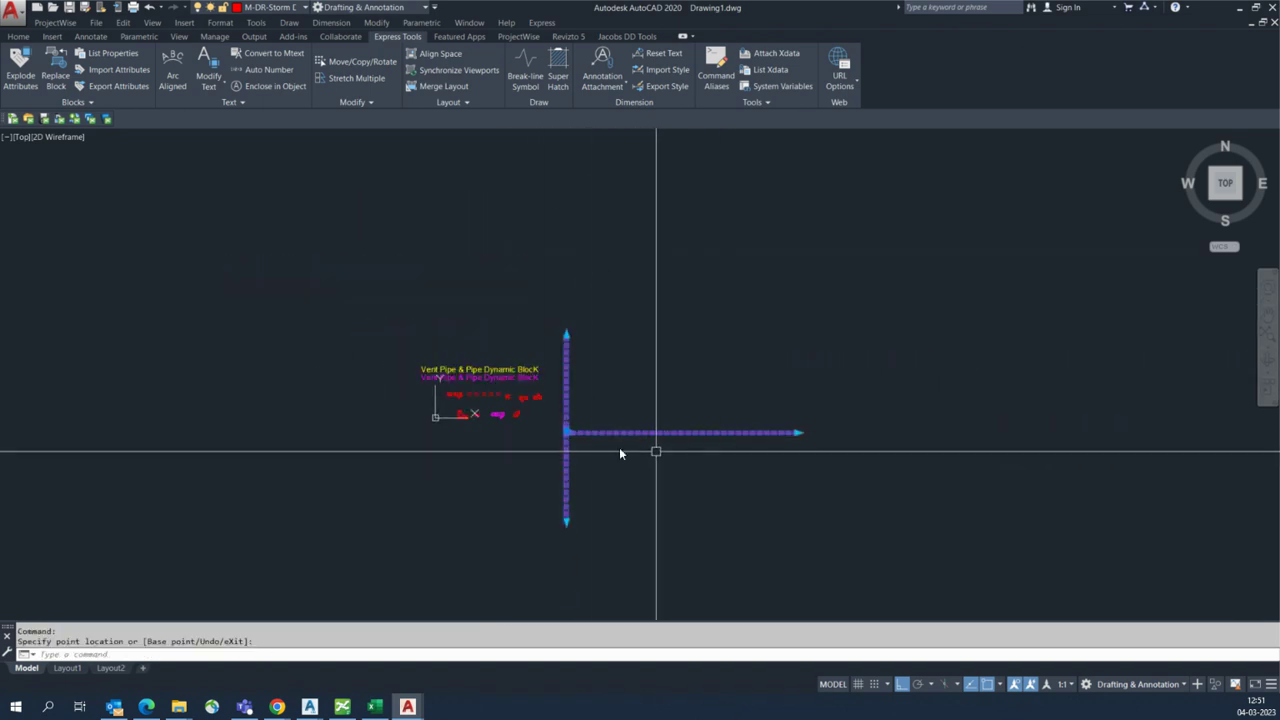
{"action": "scroll", "coordinate": [527, 412], "scroll_direction": "up", "scroll_amount": 6}
{"action": "middle_click_drag", "start_coordinate": [524, 413], "coordinate": [594, 480]}
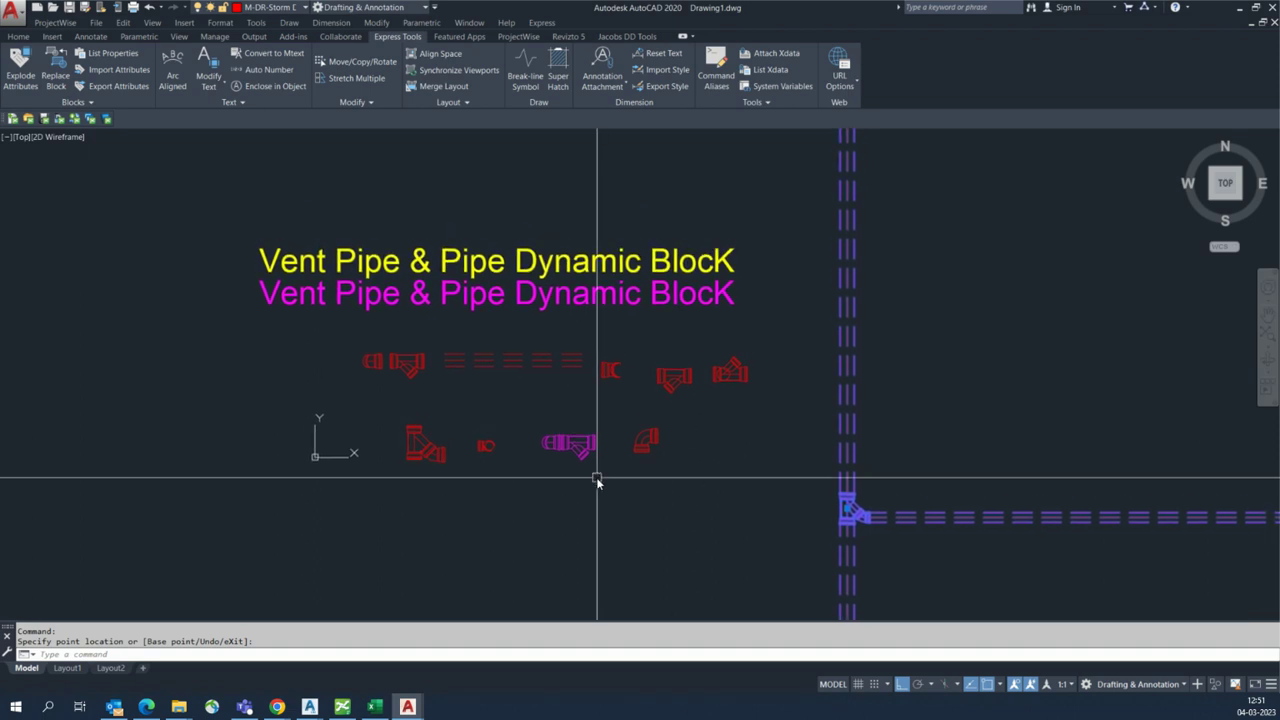
{"action": "key", "text": "Escape"}
Step: Copy the magenta wye's properties onto the elbow fitting
{"action": "scroll", "coordinate": [650, 445], "scroll_direction": "up", "scroll_amount": 4}
{"action": "left_click", "coordinate": [602, 434]}
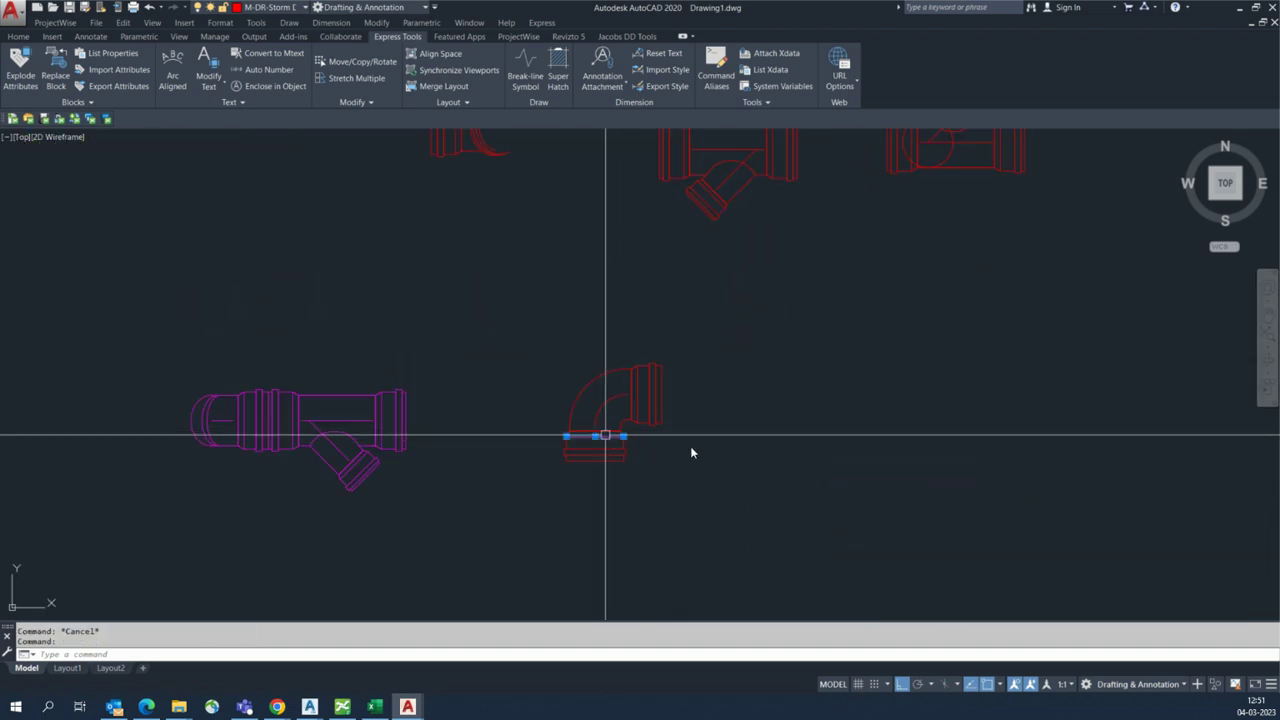
{"action": "scroll", "coordinate": [640, 455], "scroll_direction": "down", "scroll_amount": 2}
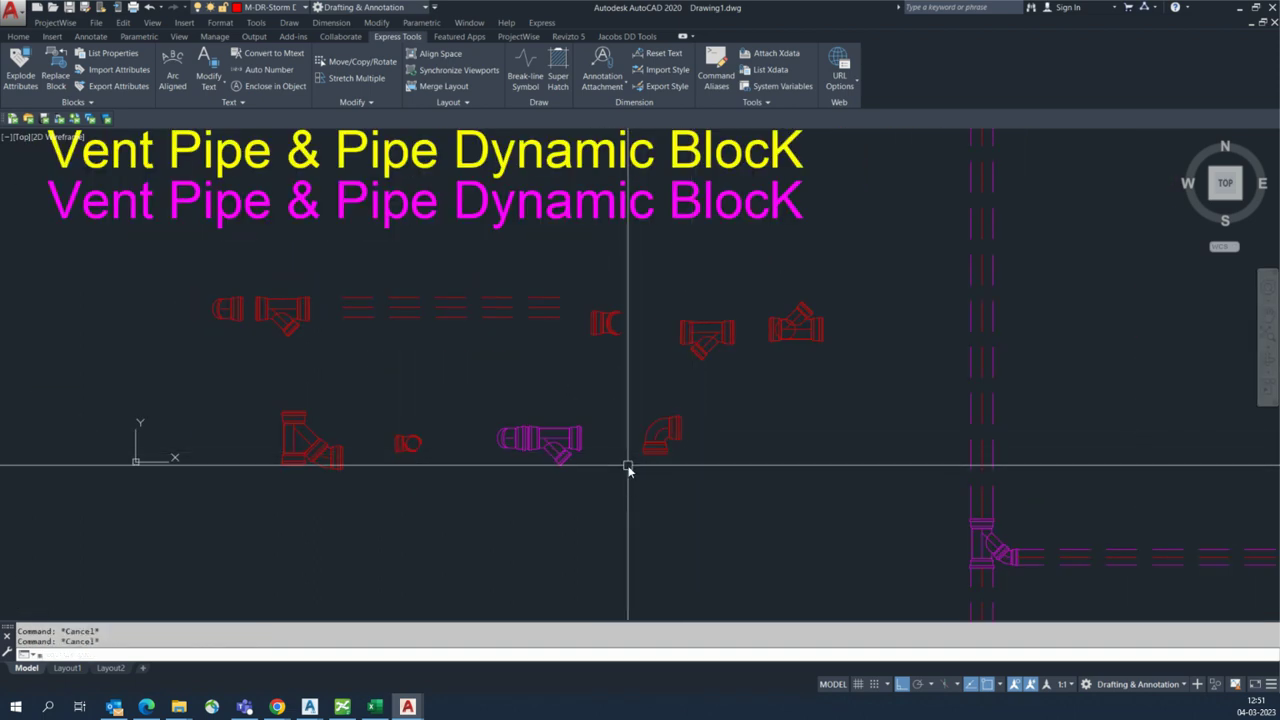
{"action": "type", "text": "a"}
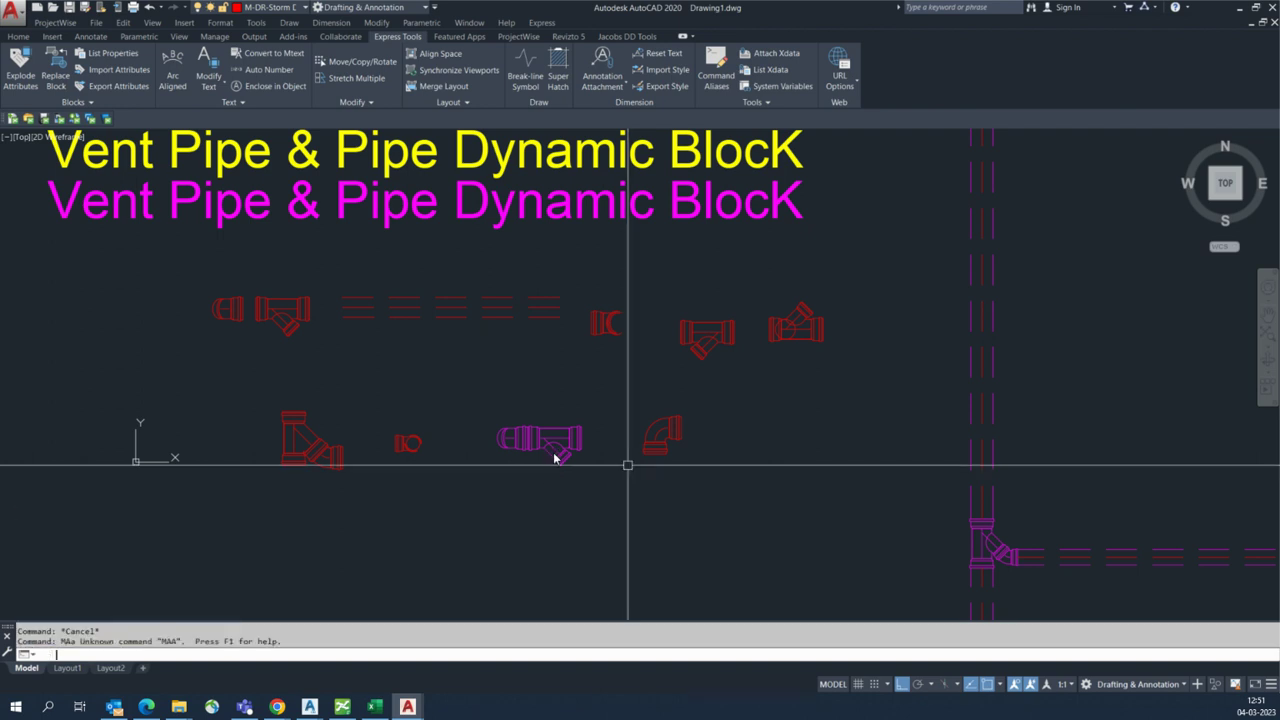
{"action": "scroll", "coordinate": [555, 457], "scroll_direction": "up", "scroll_amount": 2}
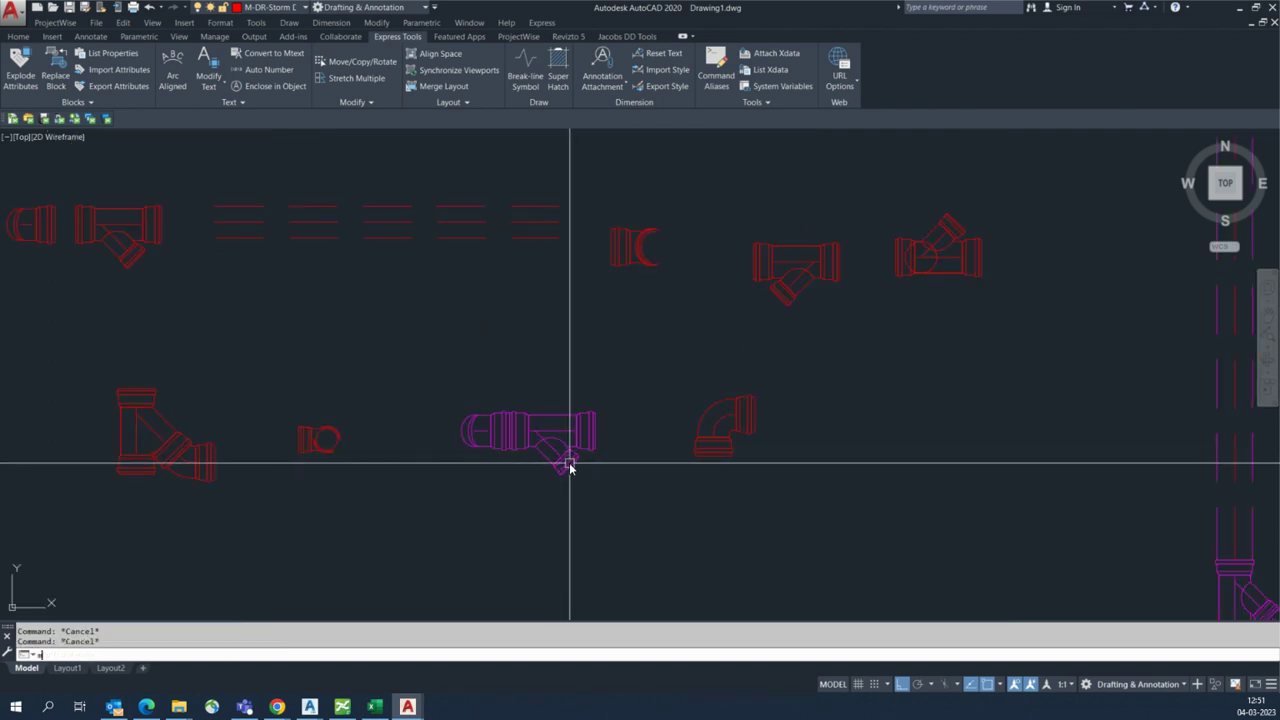
{"action": "left_click", "coordinate": [663, 354]}
{"action": "left_click", "coordinate": [790, 491]}
{"action": "middle_click_drag", "start_coordinate": [763, 491], "coordinate": [561, 451]}
{"action": "scroll", "coordinate": [530, 410], "scroll_direction": "up", "scroll_amount": 3}
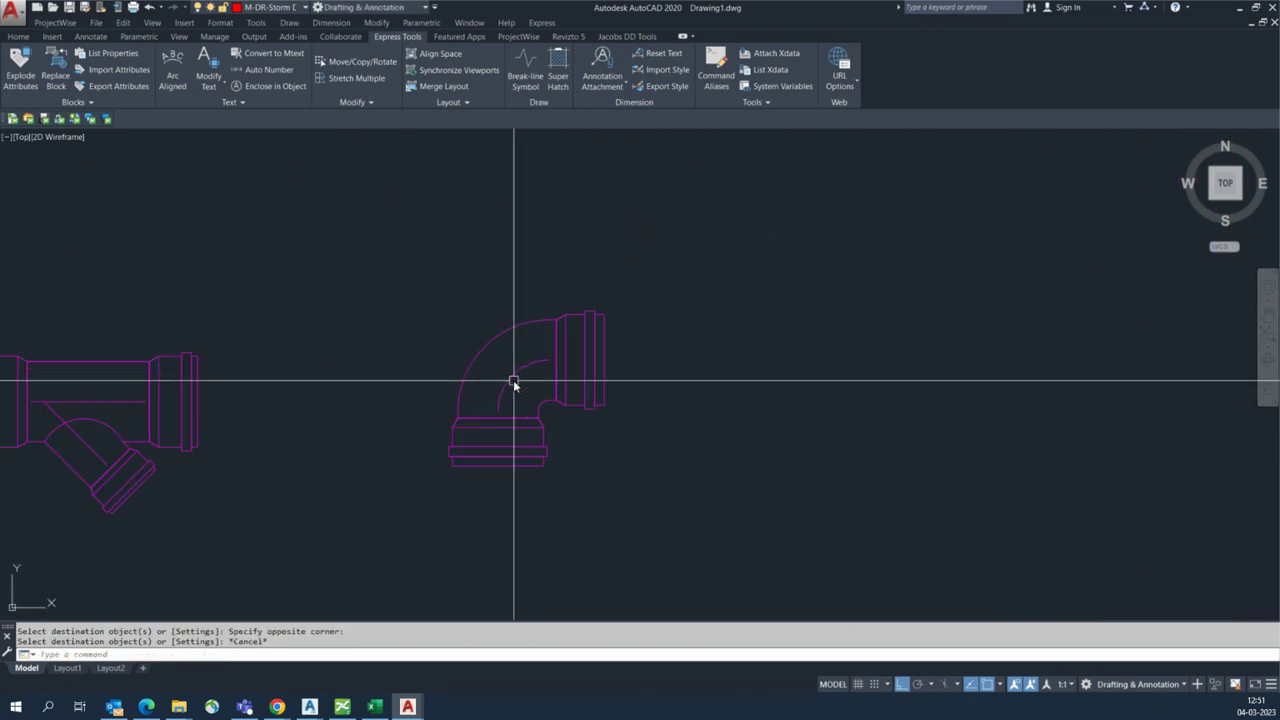
{"action": "scroll", "coordinate": [520, 440], "scroll_direction": "down", "scroll_amount": 3}
{"action": "scroll", "coordinate": [520, 447], "scroll_direction": "up", "scroll_amount": 4}
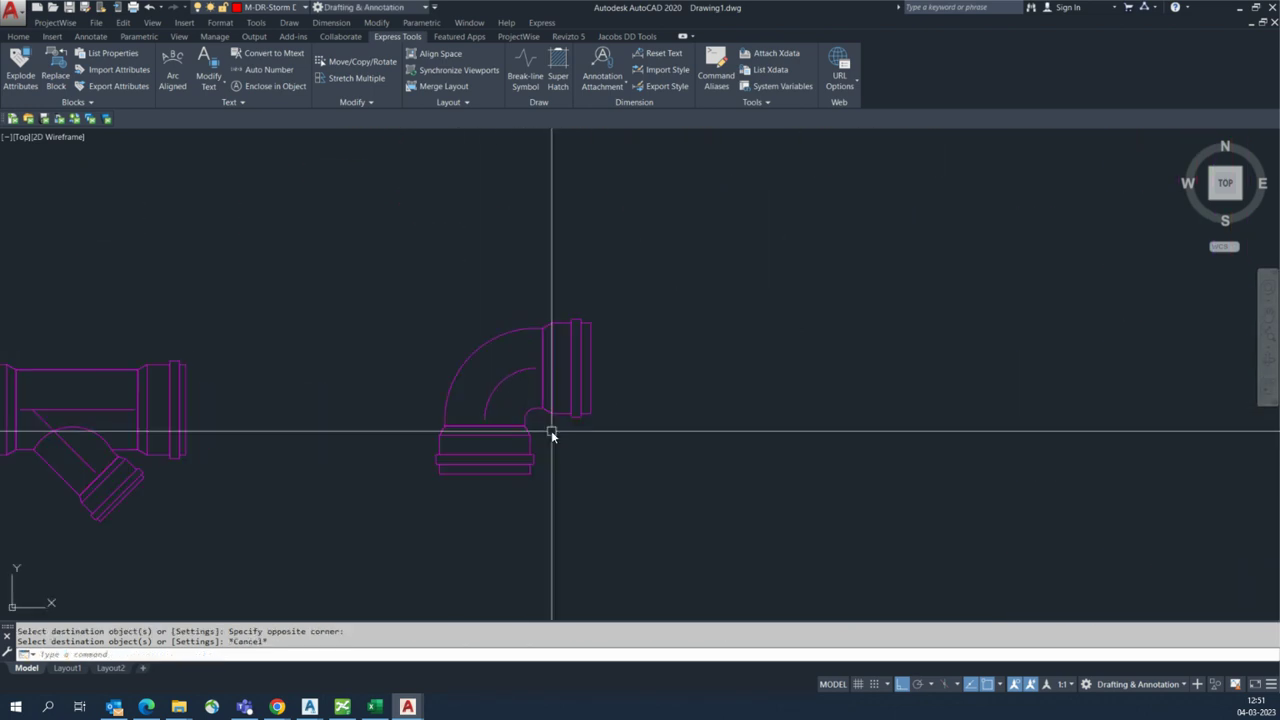
Step: Try drawing short polylines along the elbow's bottom flange edge
{"action": "type", "text": "pl"}
{"action": "key", "text": "Return"}
{"action": "scroll", "coordinate": [586, 456], "scroll_direction": "up", "scroll_amount": 2}
{"action": "left_click", "coordinate": [588, 414]}
{"action": "left_click", "coordinate": [588, 414]}
{"action": "scroll", "coordinate": [588, 414], "scroll_direction": "up", "scroll_amount": 2}
{"action": "scroll", "coordinate": [588, 414], "scroll_direction": "down", "scroll_amount": 4}
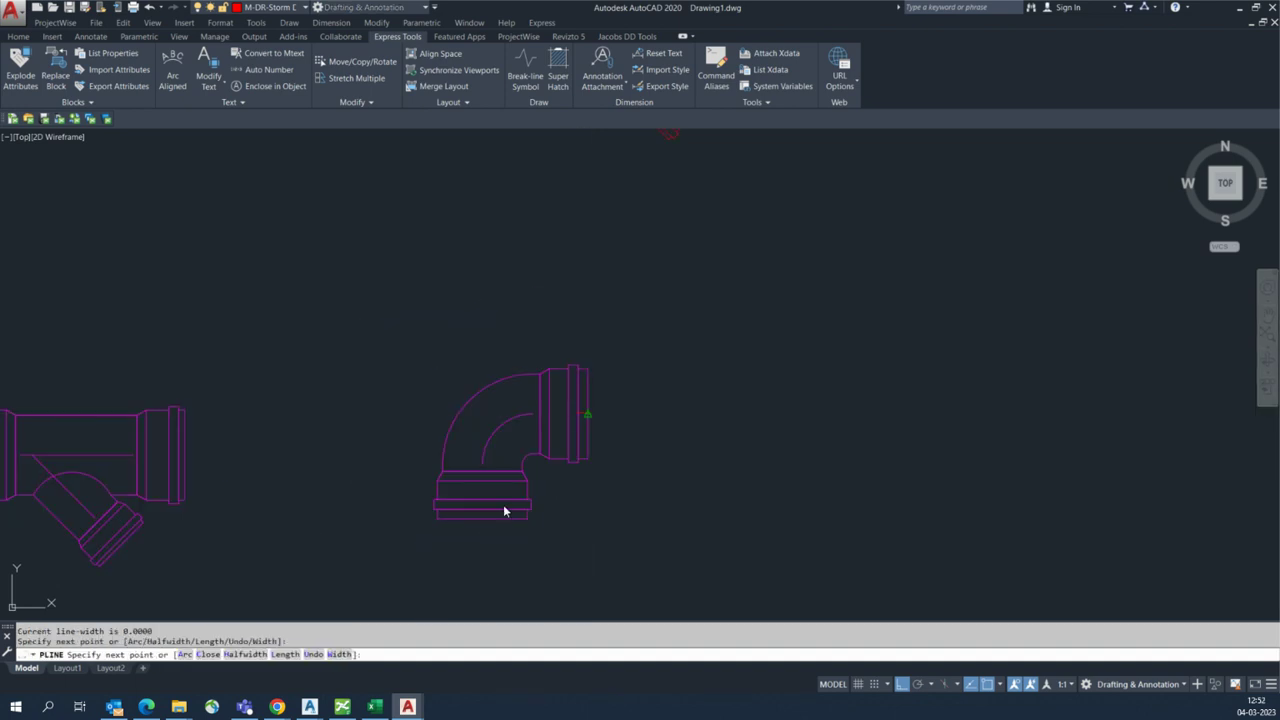
{"action": "key", "text": "Escape"}
{"action": "scroll", "coordinate": [495, 512], "scroll_direction": "up", "scroll_amount": 4}
{"action": "key", "text": "Return"}
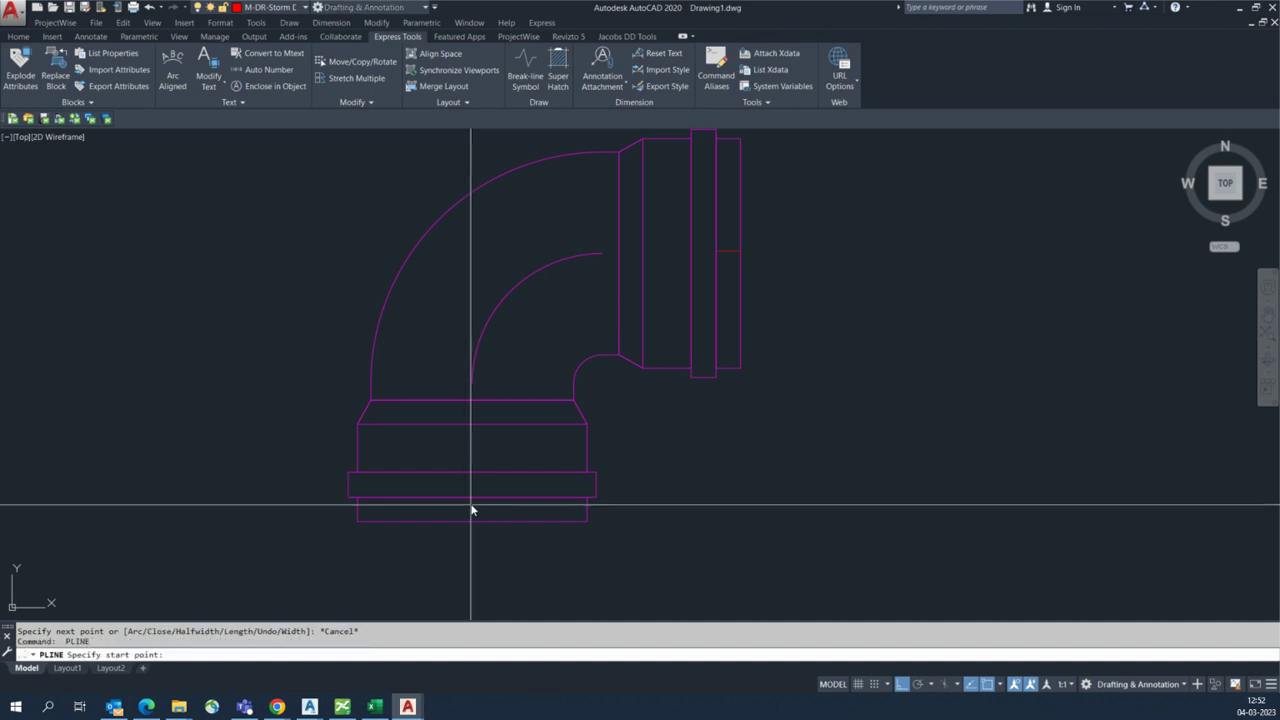
{"action": "left_click", "coordinate": [473, 520]}
{"action": "left_click", "coordinate": [473, 520]}
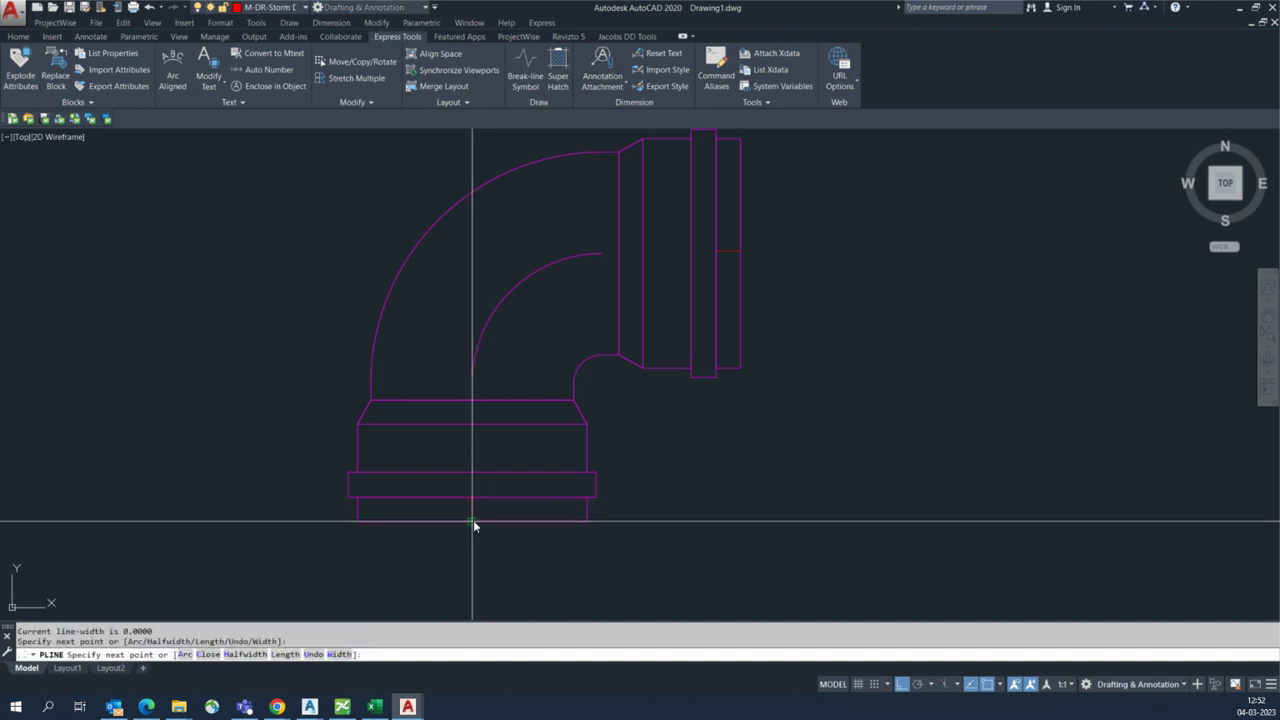
{"action": "key", "text": "Escape"}
{"action": "scroll", "coordinate": [488, 507], "scroll_direction": "down", "scroll_amount": 3}
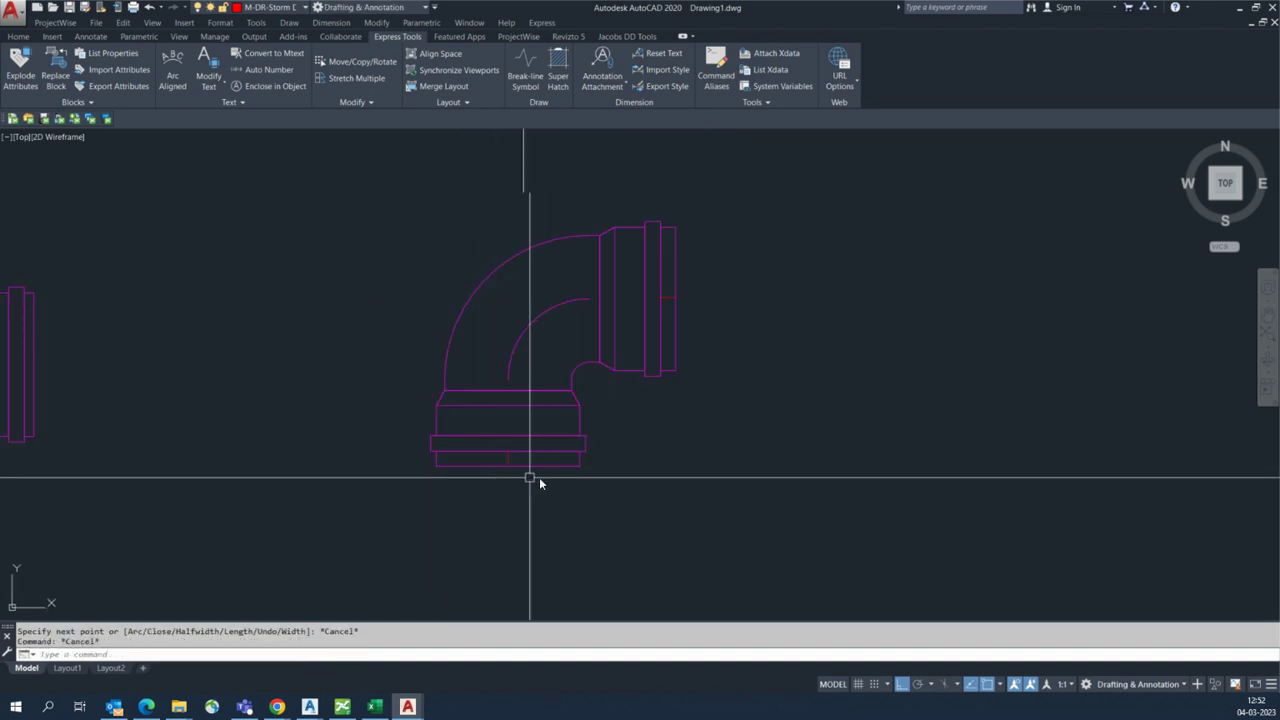
Step: Select the elbow's bottom and right flange end sections
{"action": "left_click", "coordinate": [597, 480]}
{"action": "left_click", "coordinate": [434, 457]}
{"action": "left_click", "coordinate": [709, 223]}
{"action": "left_click", "coordinate": [668, 385]}
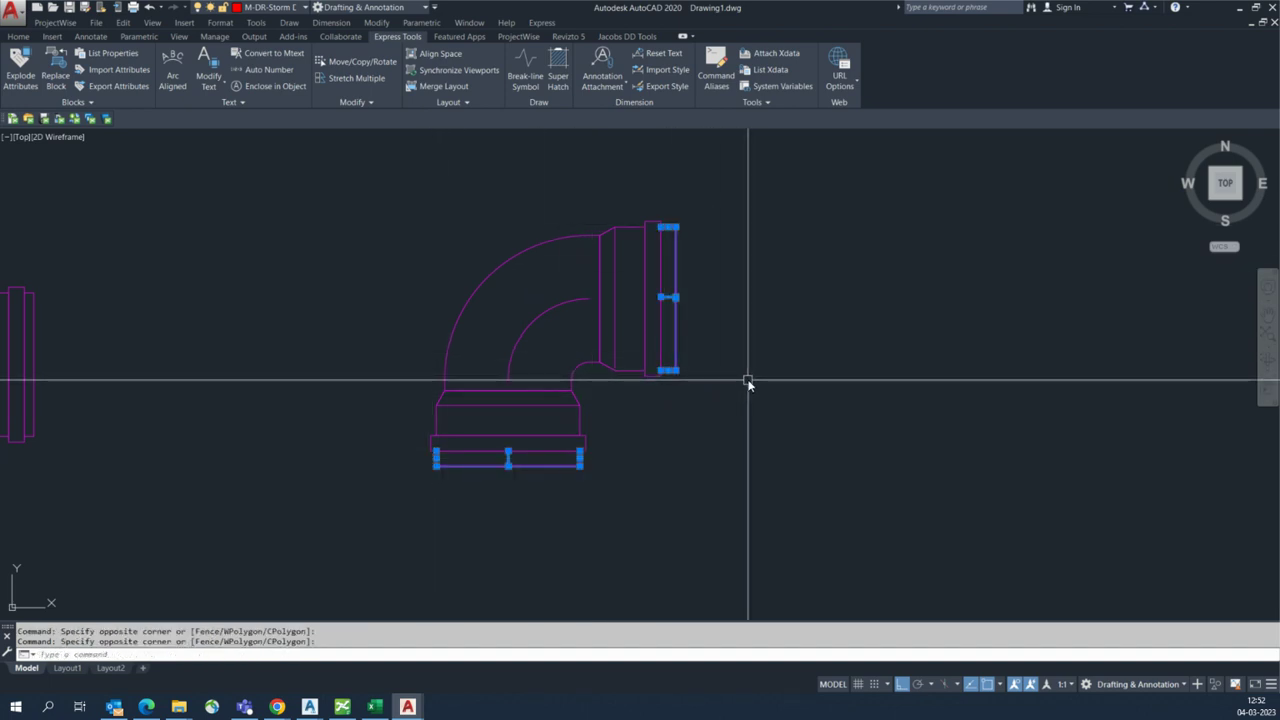
Step: Set the two selected end extensions' colour to ByLayer in Properties
{"action": "key", "text": "ctrl+1"}
{"action": "left_click", "coordinate": [1180, 192]}
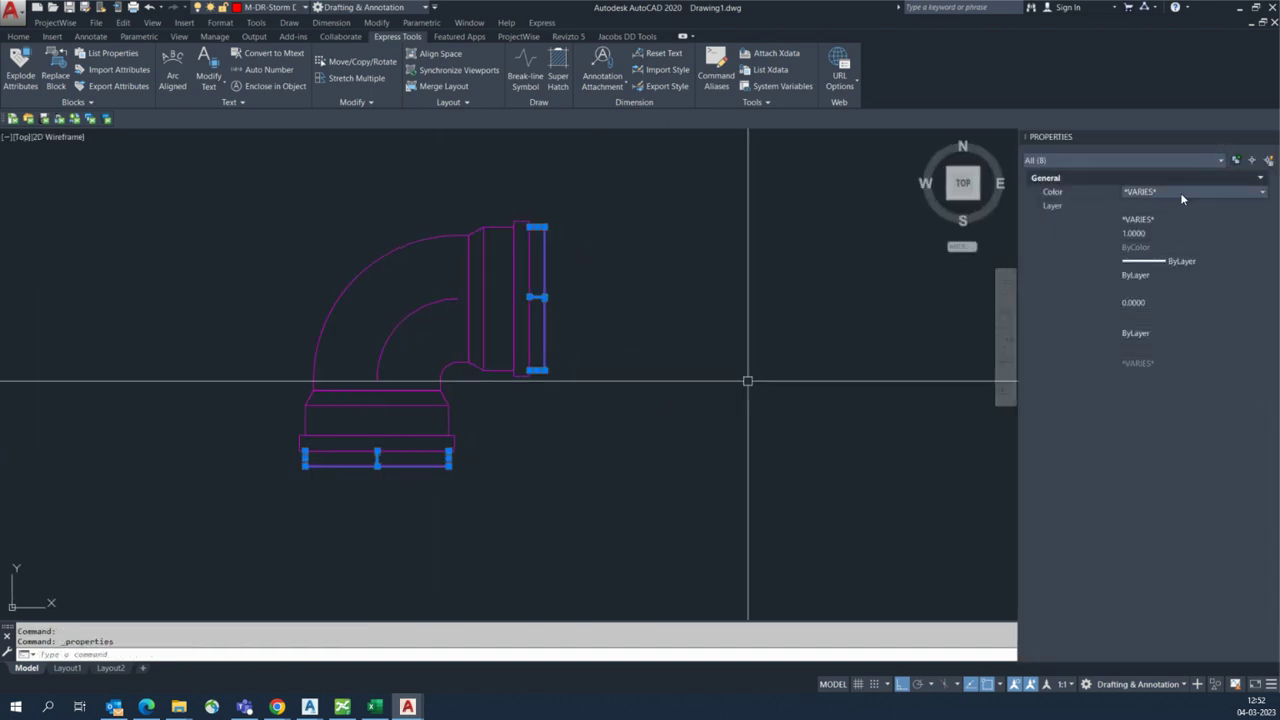
{"action": "left_click", "coordinate": [1180, 192]}
{"action": "left_click", "coordinate": [1150, 205]}
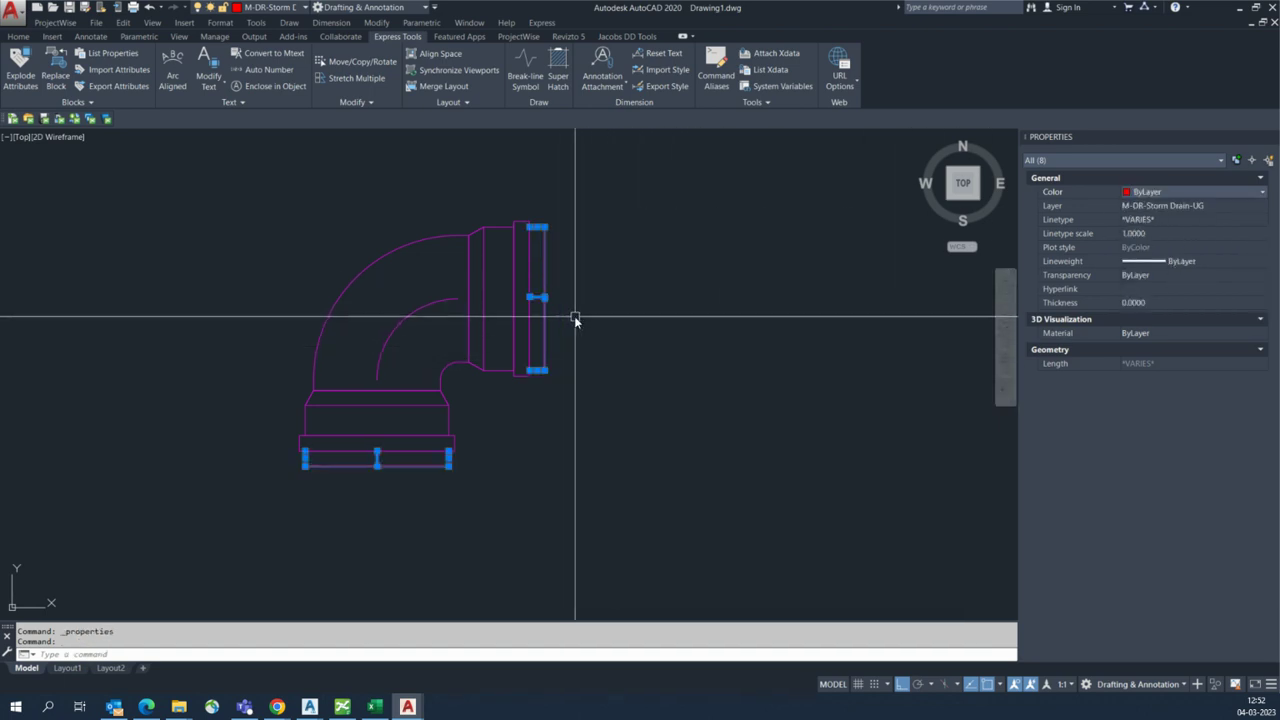
{"action": "key", "text": "Escape"}
Step: Make the two short divider lines grey Color 8
{"action": "scroll", "coordinate": [537, 293], "scroll_direction": "up", "scroll_amount": 2}
{"action": "left_click", "coordinate": [536, 311]}
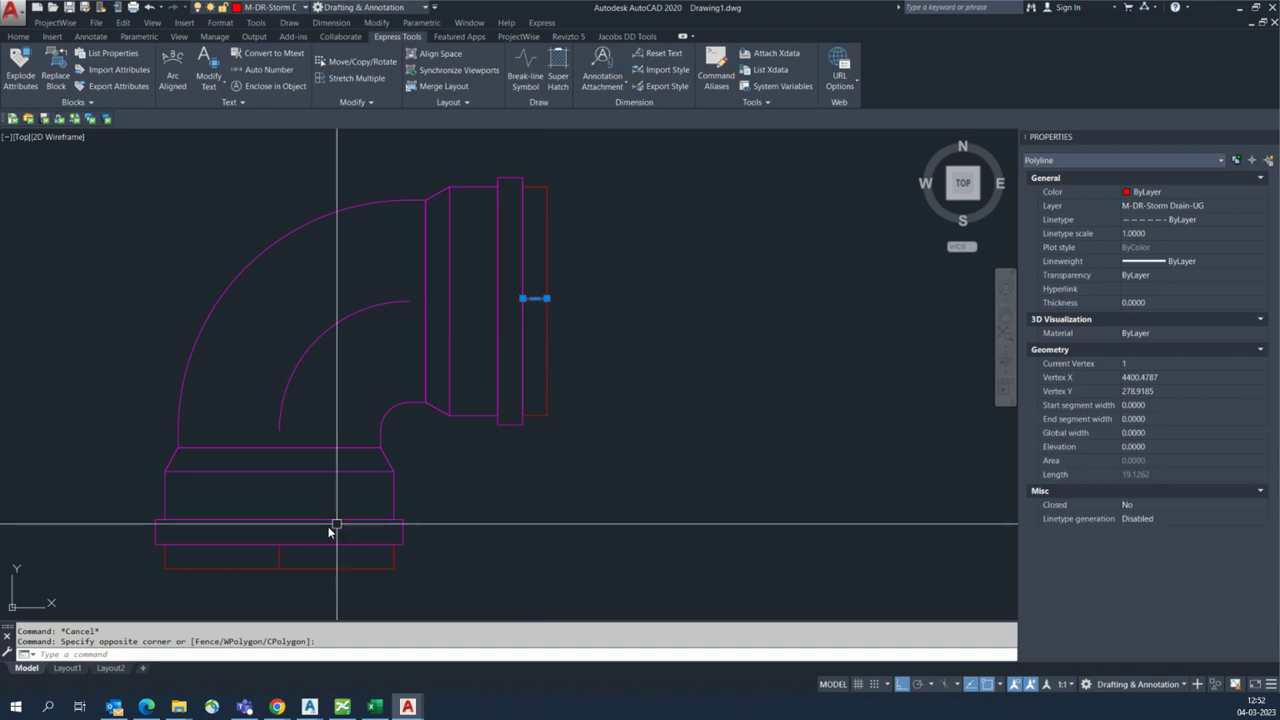
{"action": "left_click", "coordinate": [317, 563]}
{"action": "left_click", "coordinate": [251, 563]}
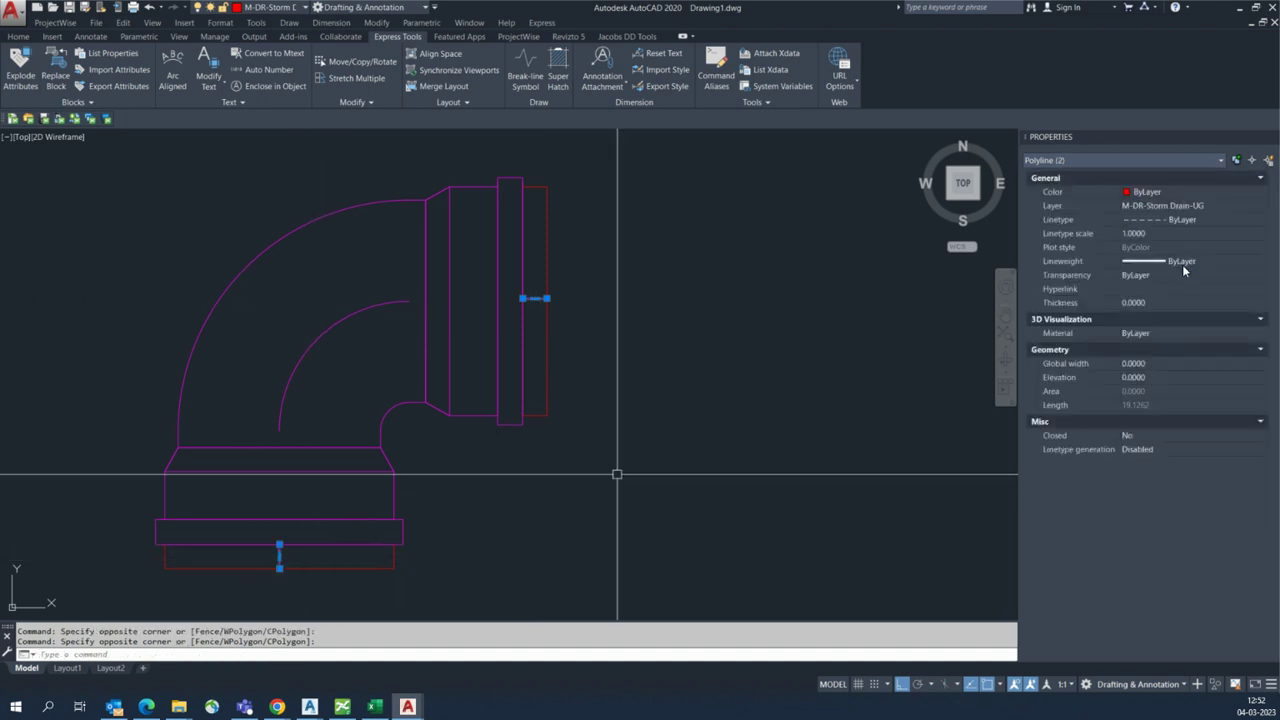
{"action": "left_click", "coordinate": [1185, 191]}
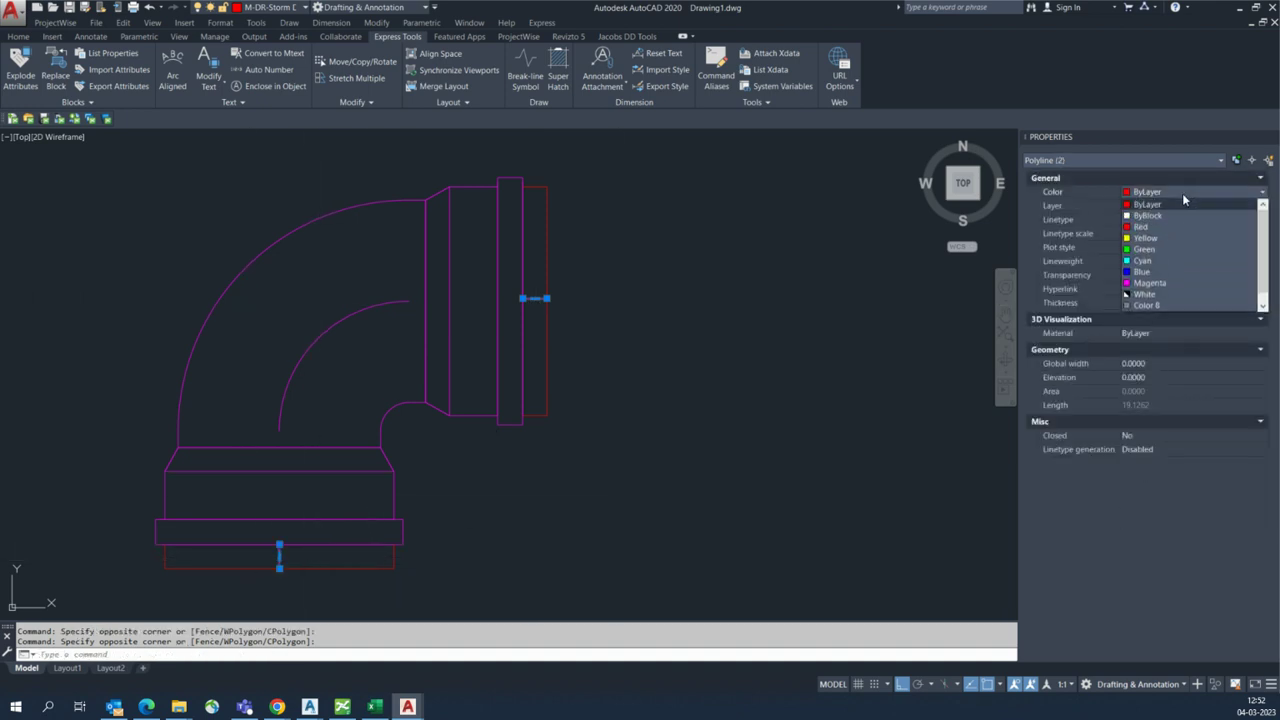
{"action": "left_click", "coordinate": [1144, 305]}
{"action": "key", "text": "Escape"}
{"action": "key", "text": "Escape"}
Step: Start defining the elbow as a new block with B
{"action": "middle_click_drag", "start_coordinate": [674, 410], "coordinate": [726, 414]}
{"action": "type", "text": "b"}
{"action": "key", "text": "Return"}
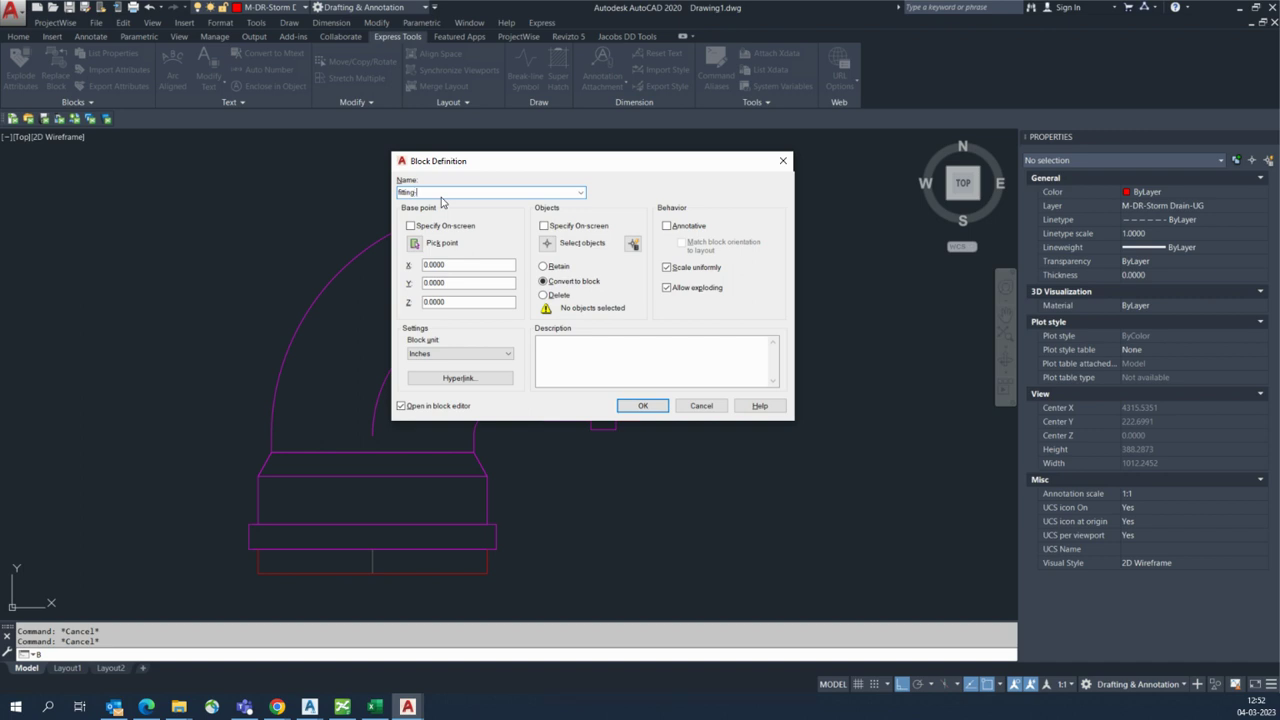
Step: Pick the base point and window-select all 49 elbow objects for 'fitting 1'
{"action": "left_click", "coordinate": [410, 346]}
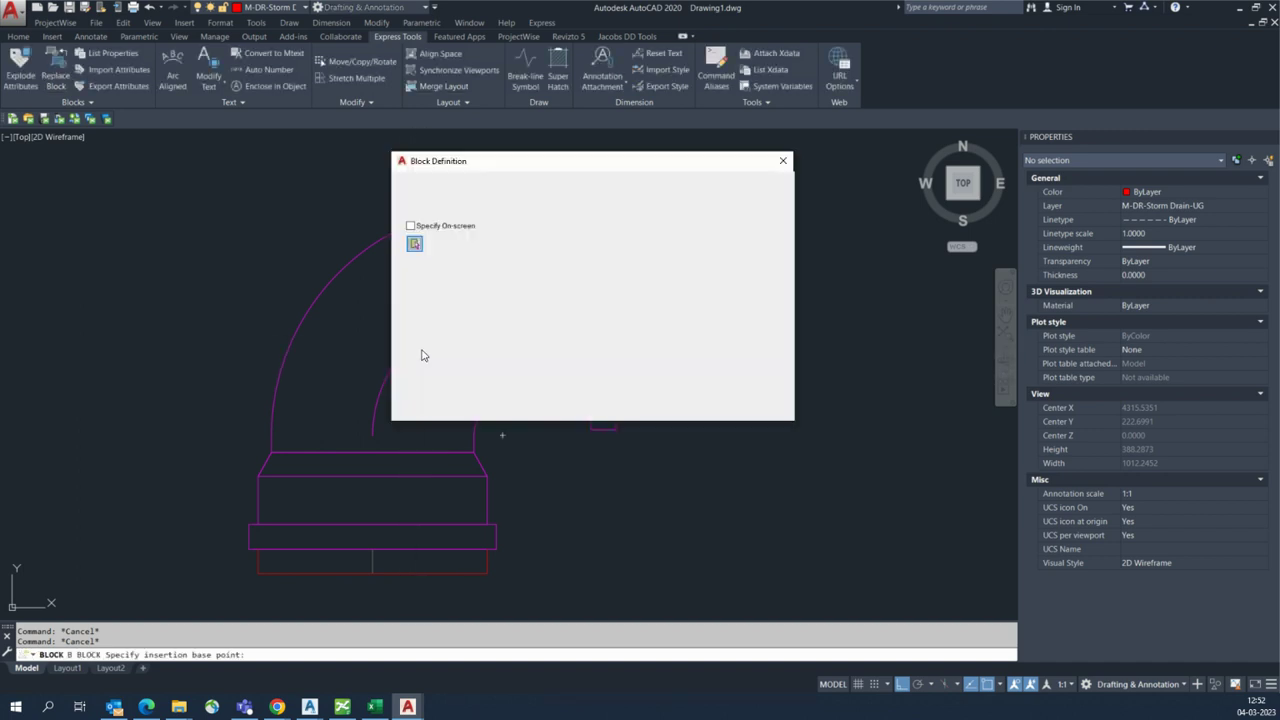
{"action": "left_click", "coordinate": [546, 244]}
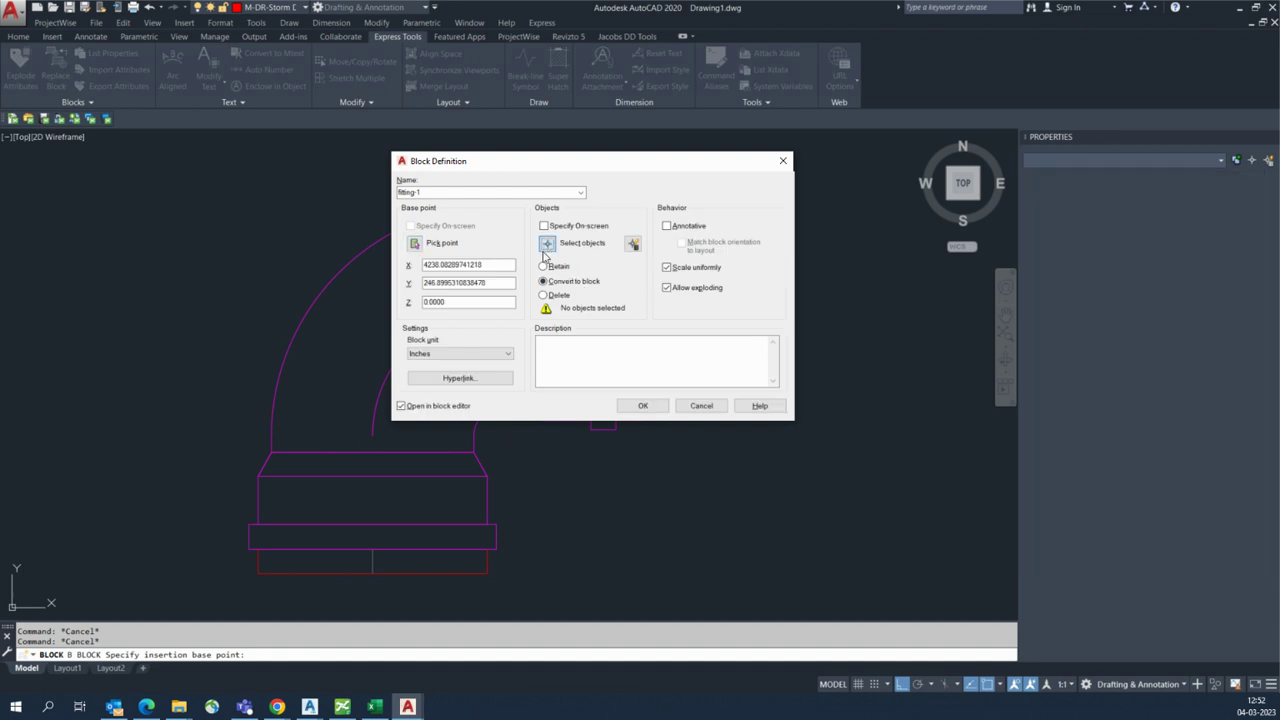
{"action": "scroll", "coordinate": [590, 250], "scroll_direction": "down", "scroll_amount": 2}
{"action": "left_click", "coordinate": [602, 235]}
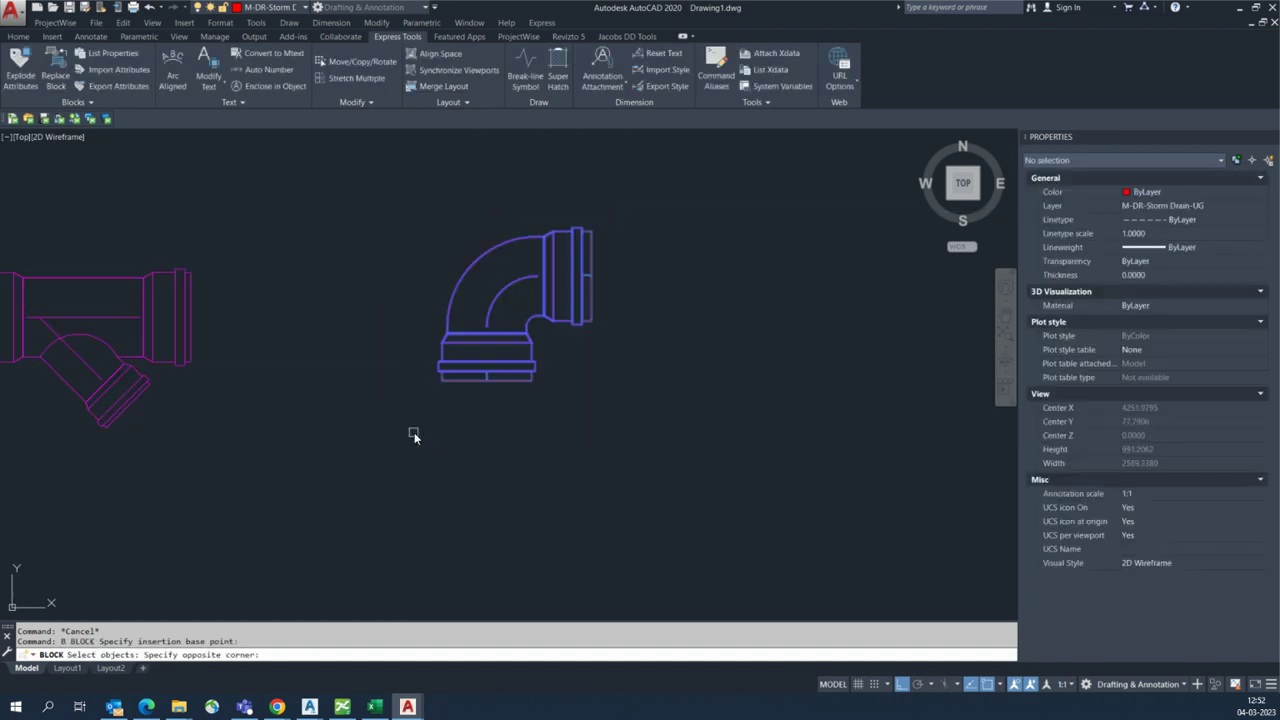
{"action": "key", "text": "Return"}
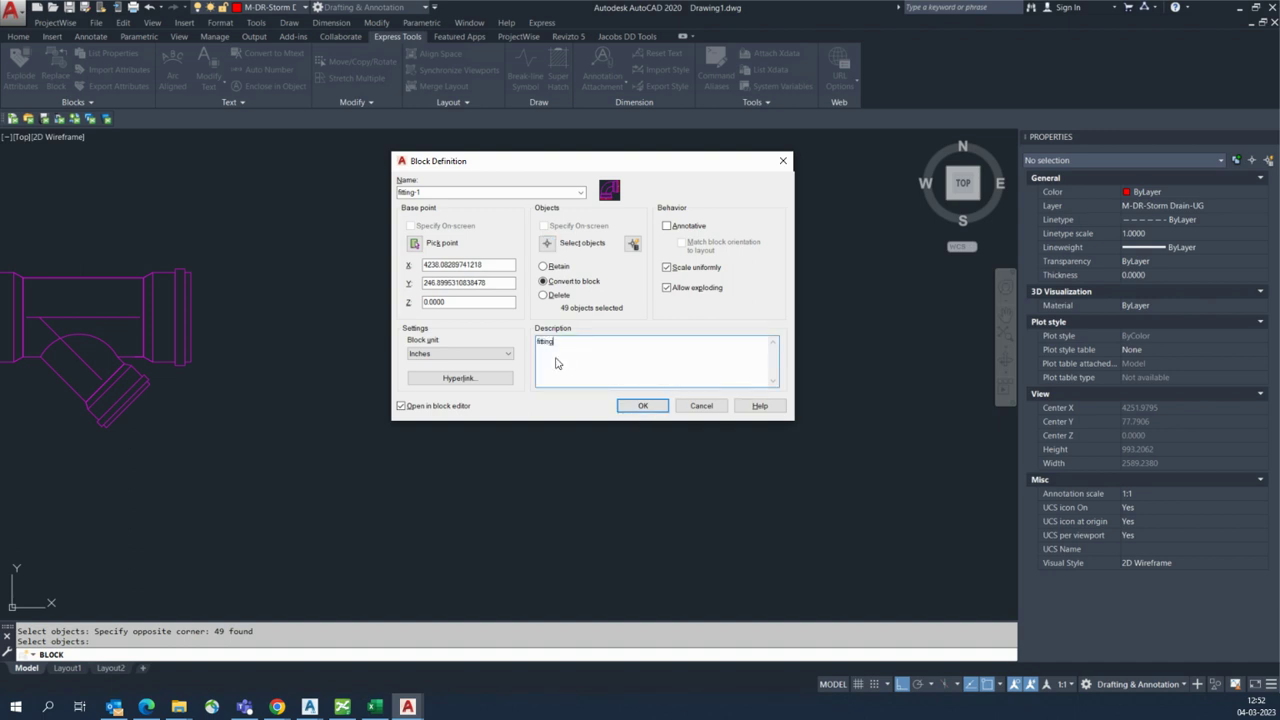
Step: Create fitting-1 in the Block Editor and add linear parameter Distance1 across its right extension
{"action": "left_click", "coordinate": [637, 407]}
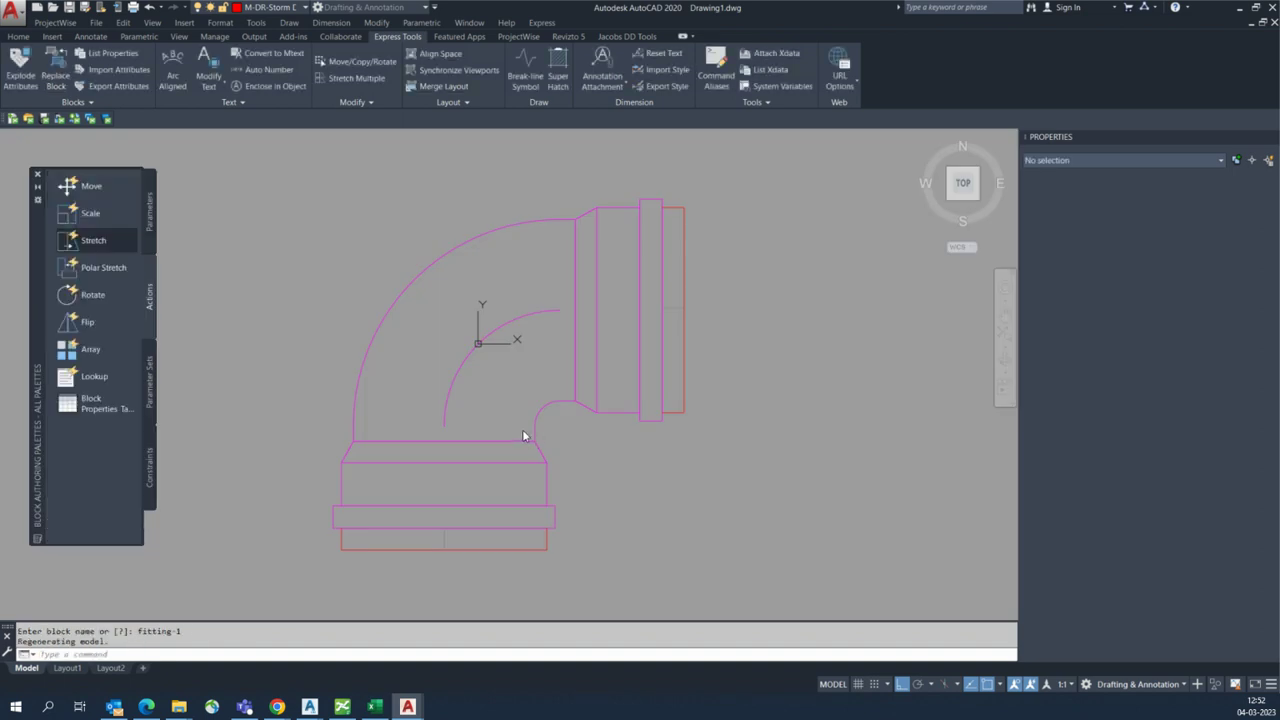
{"action": "left_click", "coordinate": [151, 222]}
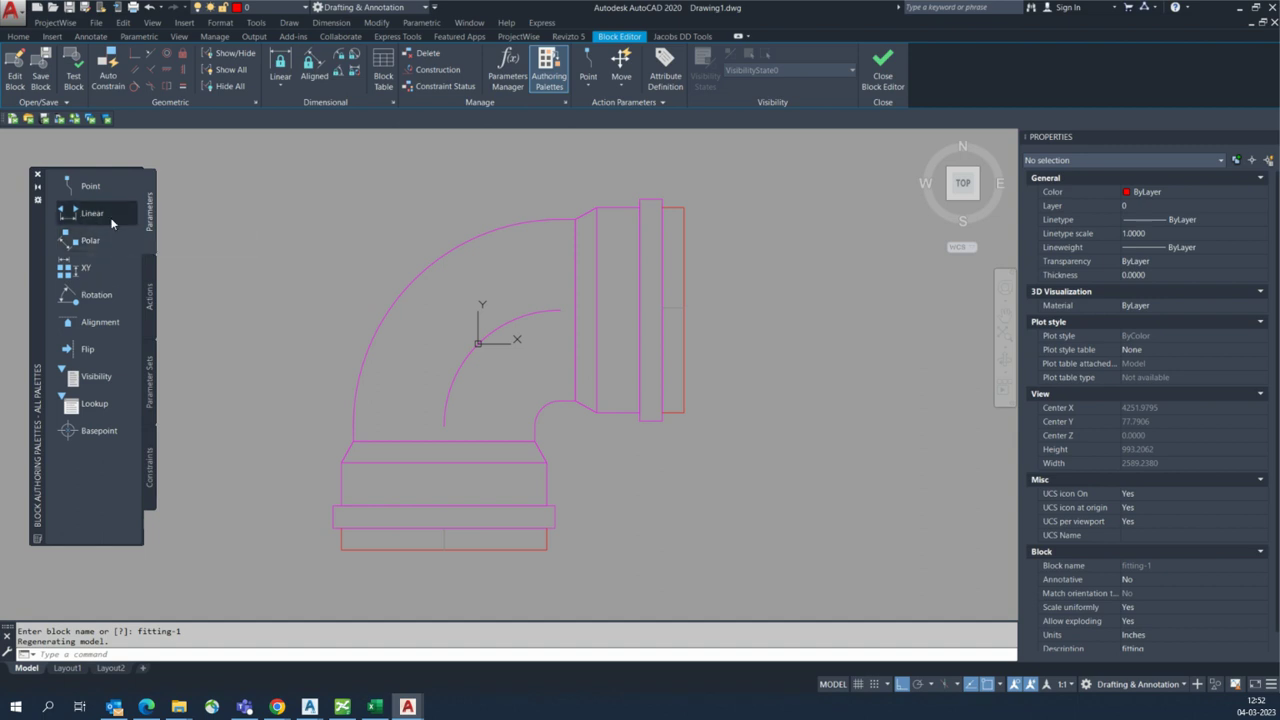
{"action": "scroll", "coordinate": [660, 300], "scroll_direction": "up", "scroll_amount": 2}
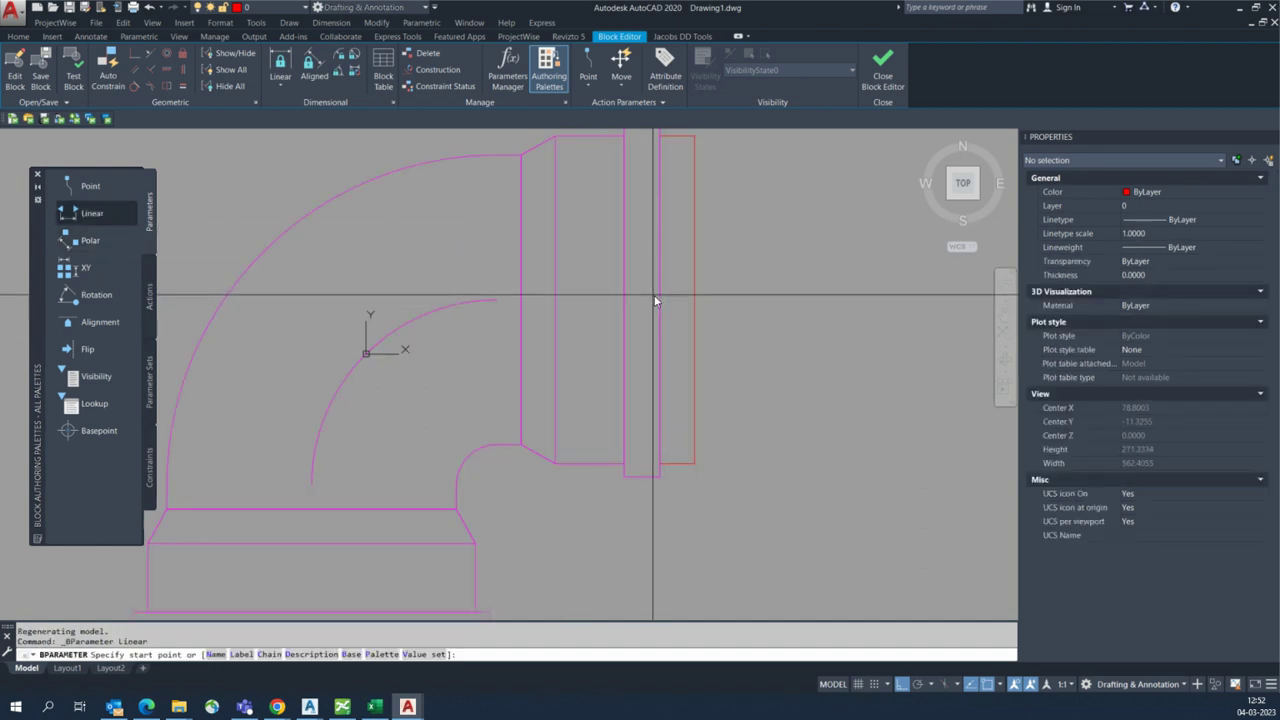
{"action": "left_click", "coordinate": [660, 298]}
{"action": "left_click", "coordinate": [697, 297]}
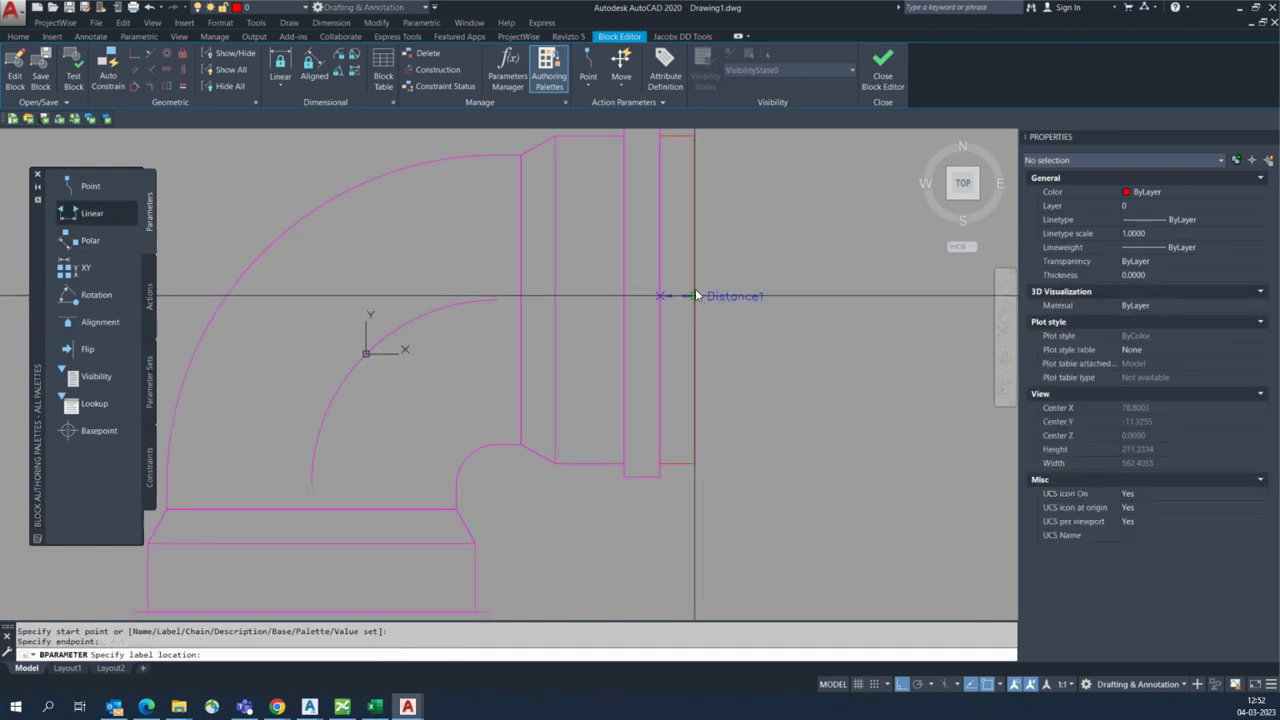
{"action": "left_click", "coordinate": [708, 240]}
{"action": "scroll", "coordinate": [700, 257], "scroll_direction": "down", "scroll_amount": 4}
{"action": "scroll", "coordinate": [520, 430], "scroll_direction": "up", "scroll_amount": 4}
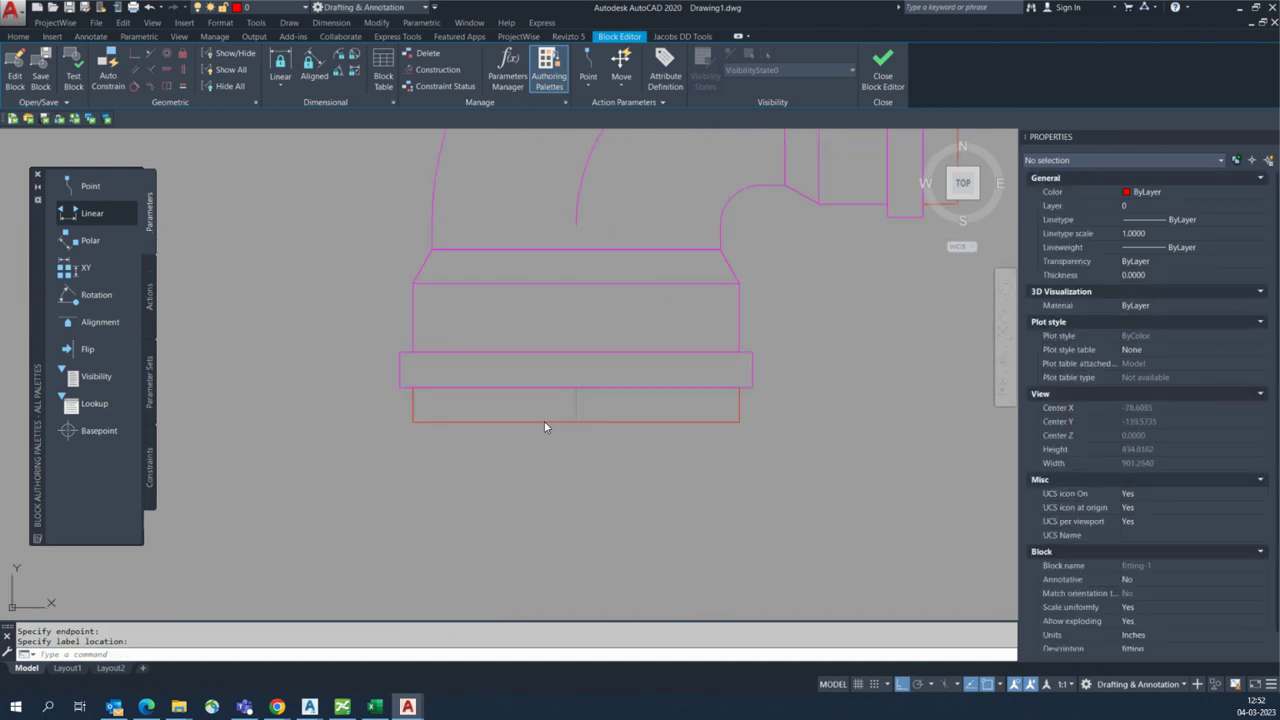
Step: Add linear parameter Distance2 across the elbow's bottom end
{"action": "key", "text": "Return"}
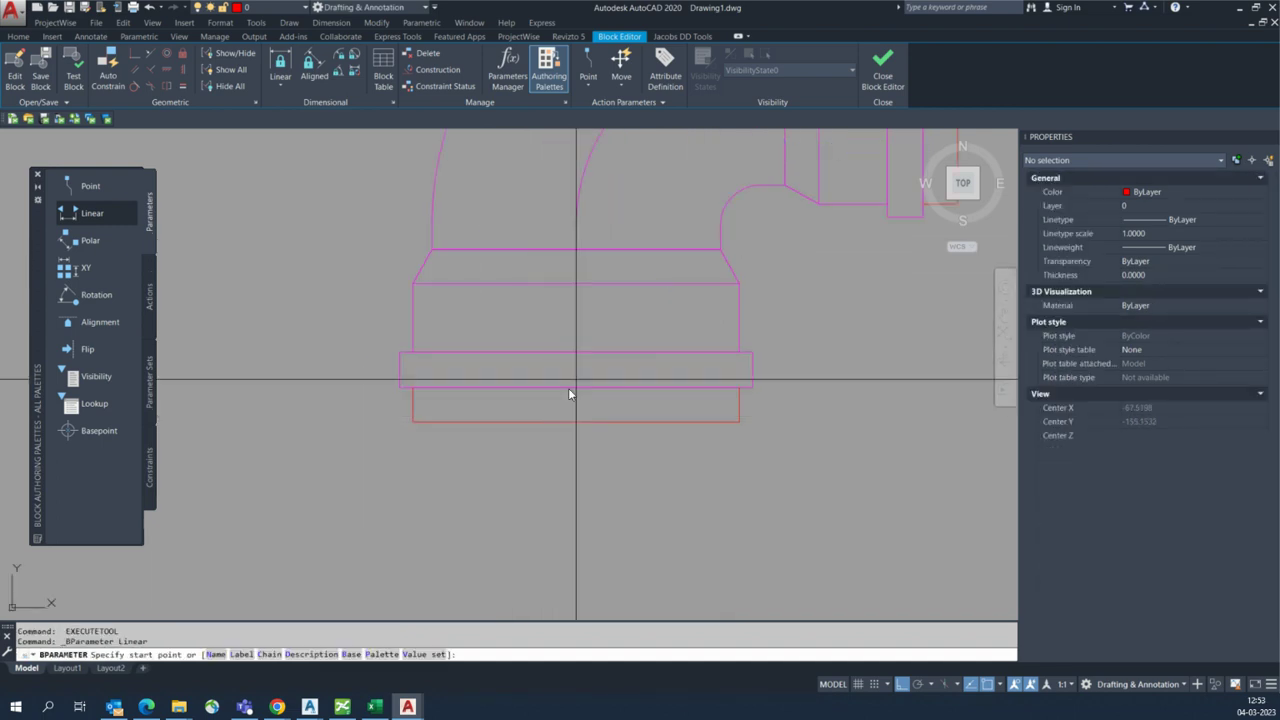
{"action": "scroll", "coordinate": [576, 389], "scroll_direction": "up", "scroll_amount": 4}
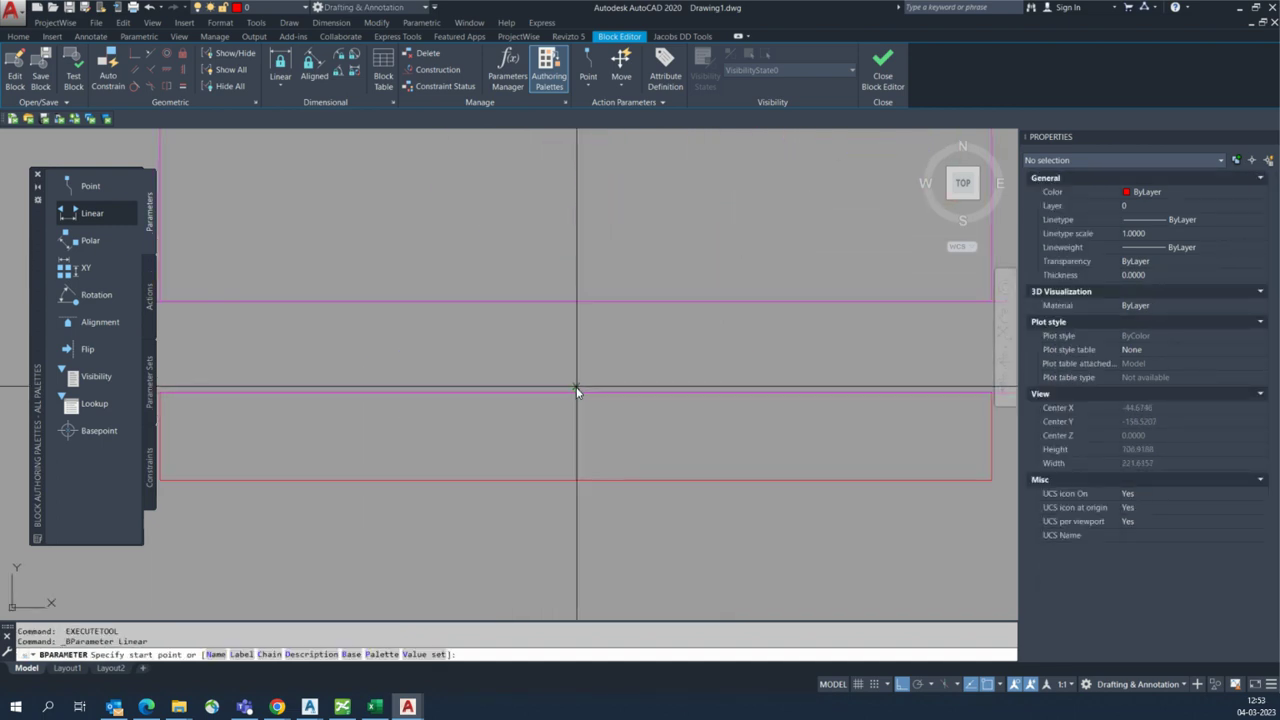
{"action": "left_click", "coordinate": [576, 392]}
{"action": "scroll", "coordinate": [576, 396], "scroll_direction": "down", "scroll_amount": 2}
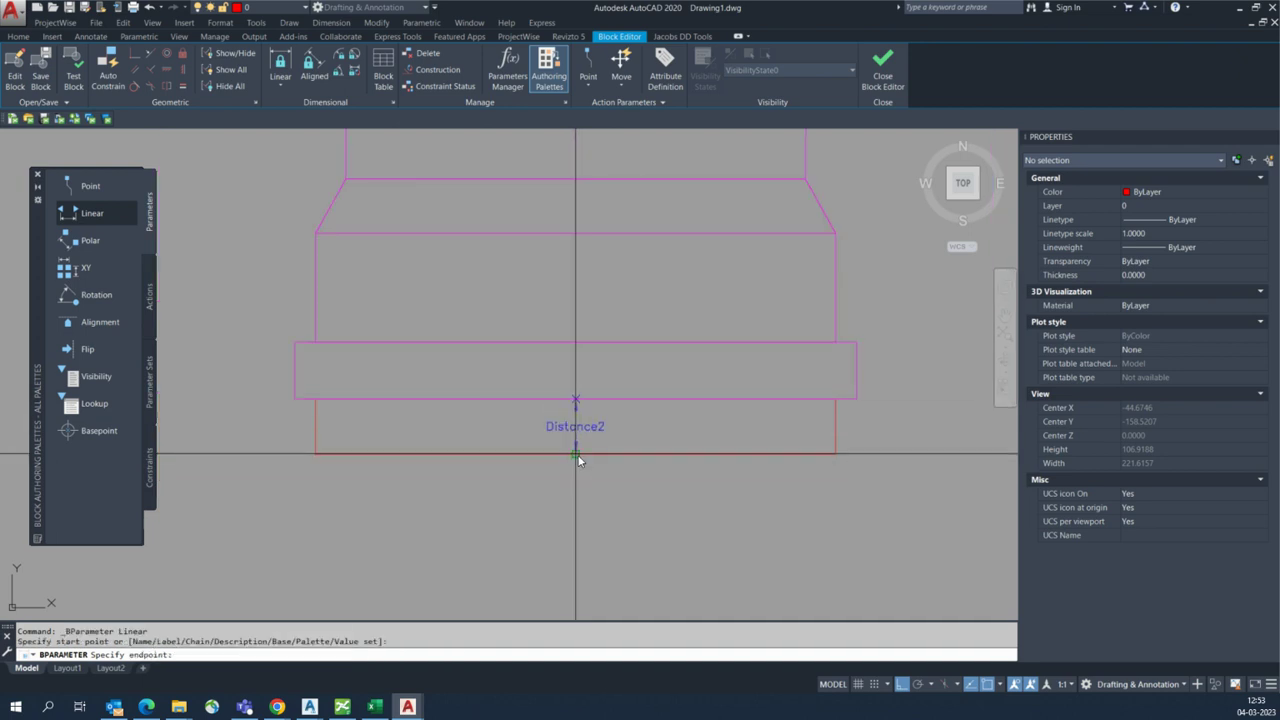
{"action": "left_click", "coordinate": [530, 461]}
{"action": "scroll", "coordinate": [439, 434], "scroll_direction": "down", "scroll_amount": 2}
{"action": "middle_click_drag", "start_coordinate": [573, 373], "coordinate": [467, 468]}
{"action": "scroll", "coordinate": [467, 468], "scroll_direction": "down", "scroll_amount": 2}
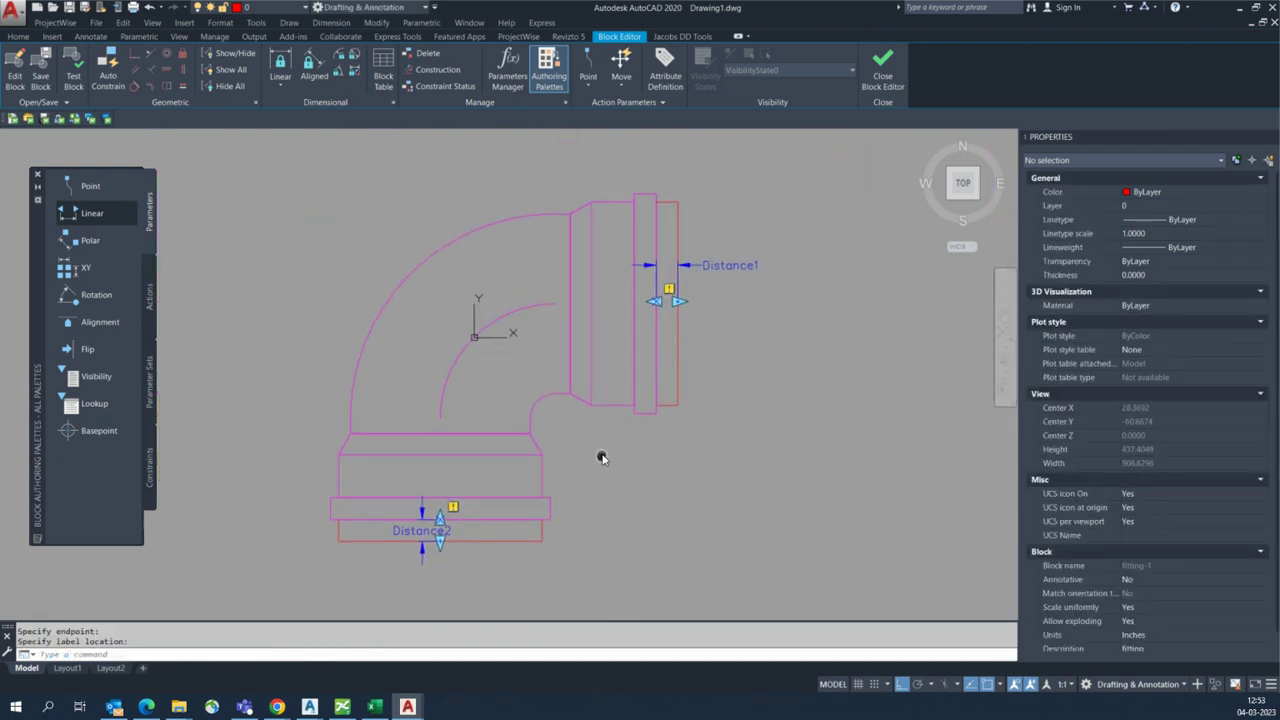
Step: Add a Stretch action to Distance1 that frames and selects the right flange objects
{"action": "left_click", "coordinate": [150, 297]}
{"action": "left_click", "coordinate": [93, 241]}
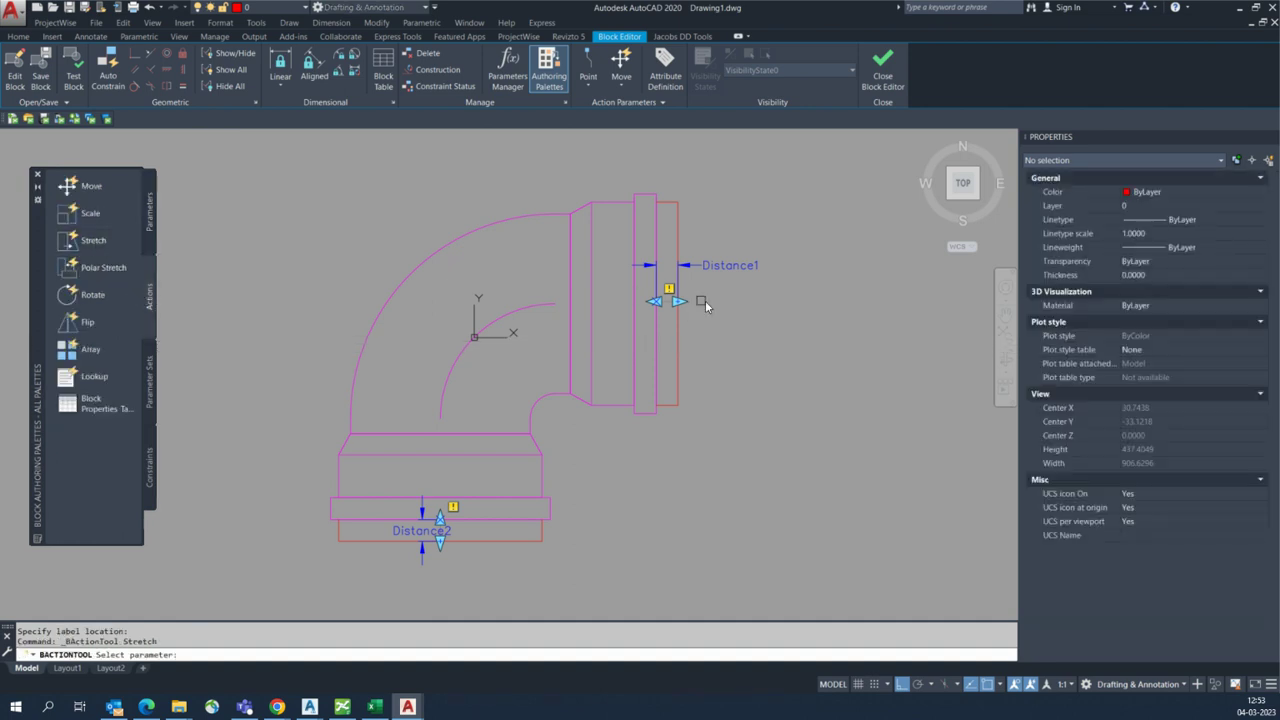
{"action": "left_click", "coordinate": [718, 267]}
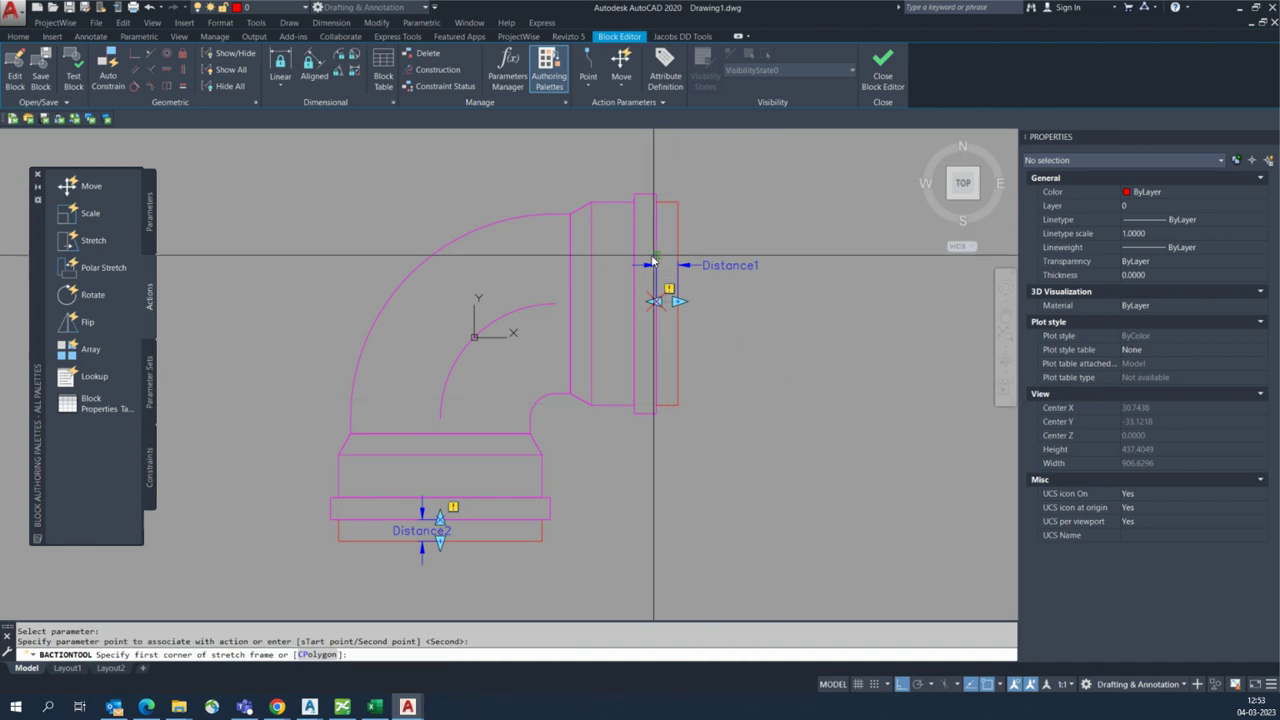
{"action": "left_click", "coordinate": [678, 303]}
{"action": "left_click", "coordinate": [671, 202]}
{"action": "key", "text": "Escape"}
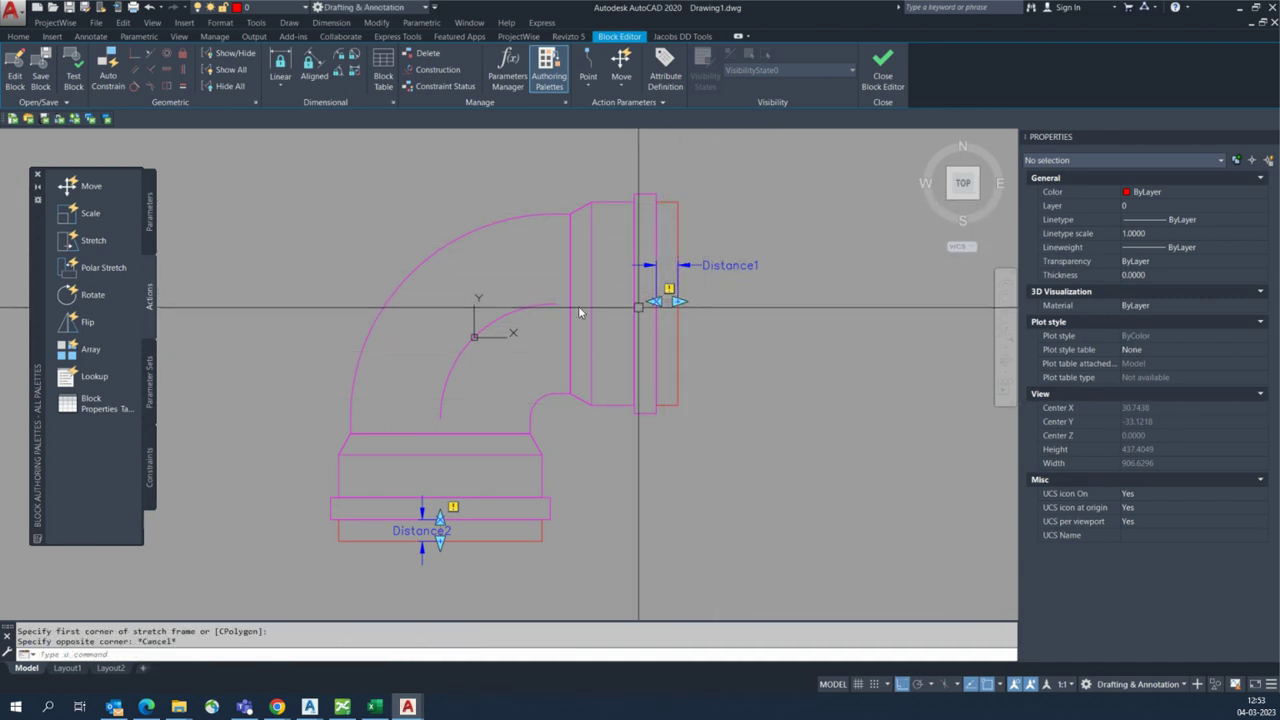
{"action": "left_click", "coordinate": [94, 241]}
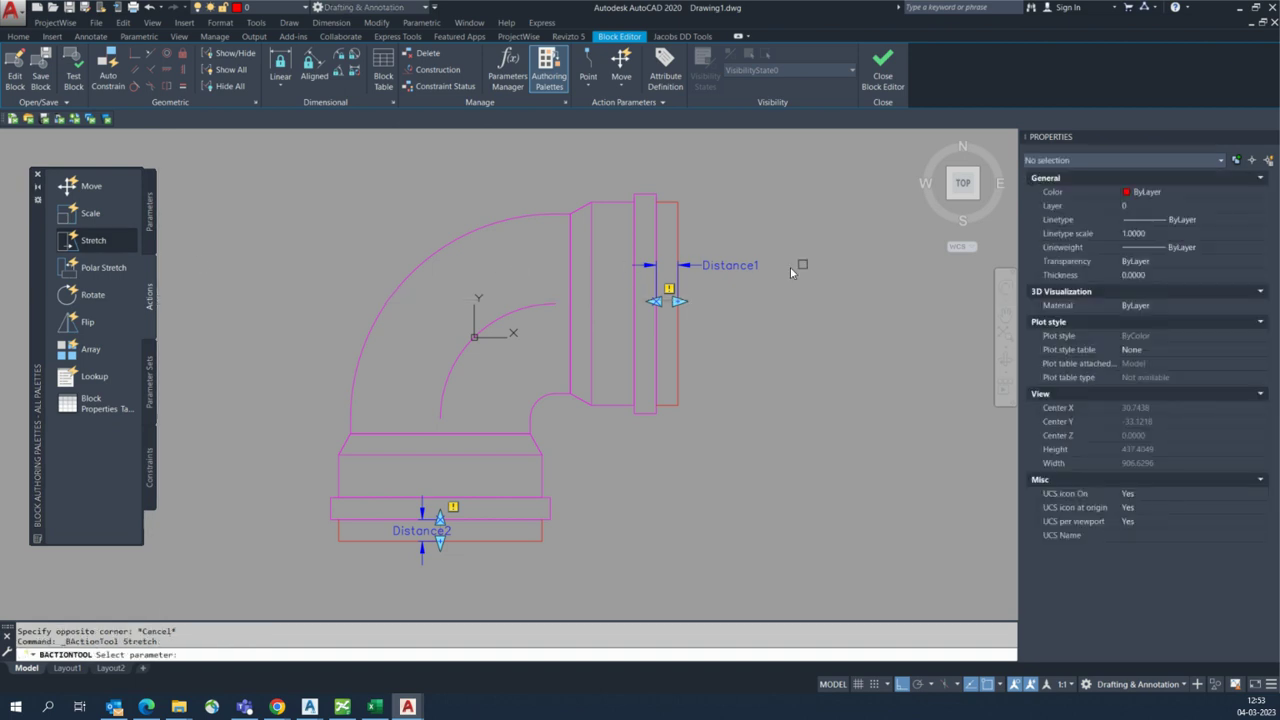
{"action": "left_click", "coordinate": [709, 265]}
{"action": "scroll", "coordinate": [676, 300], "scroll_direction": "up", "scroll_amount": 4}
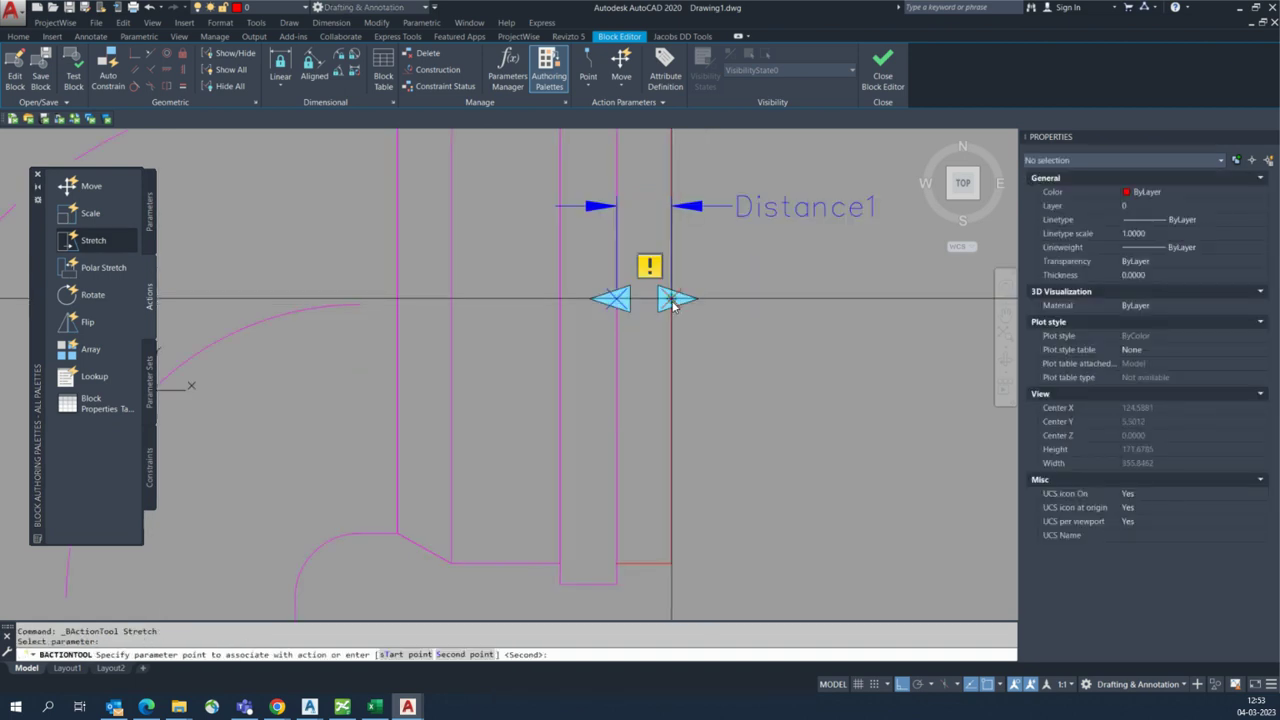
{"action": "left_click", "coordinate": [672, 301]}
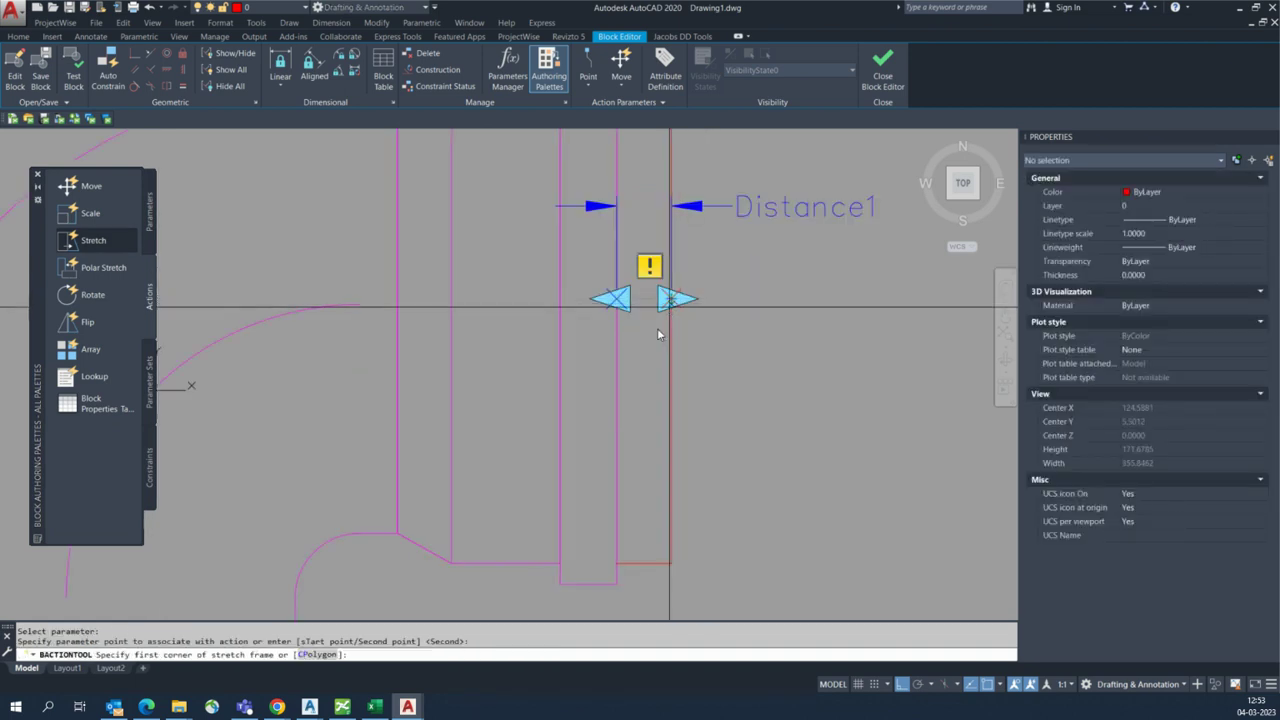
{"action": "scroll", "coordinate": [650, 355], "scroll_direction": "down", "scroll_amount": 3}
{"action": "left_click", "coordinate": [636, 152]}
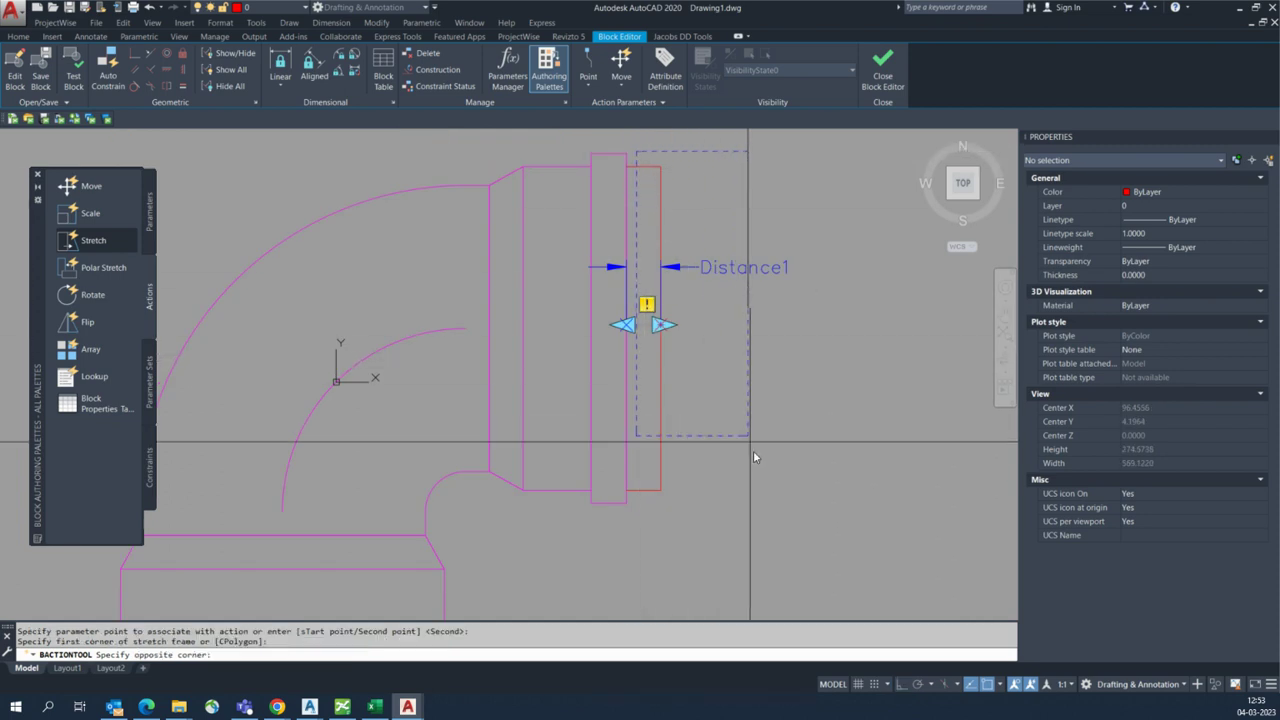
{"action": "left_click", "coordinate": [853, 531]}
{"action": "left_click", "coordinate": [731, 520]}
{"action": "left_click", "coordinate": [644, 160]}
{"action": "left_click", "coordinate": [716, 198]}
{"action": "key", "text": "Return"}
Step: Add a Stretch action to Distance2 covering the bottom flange, then close the Block Editor
{"action": "scroll", "coordinate": [689, 373], "scroll_direction": "down", "scroll_amount": 3}
{"action": "scroll", "coordinate": [284, 356], "scroll_direction": "up", "scroll_amount": 2}
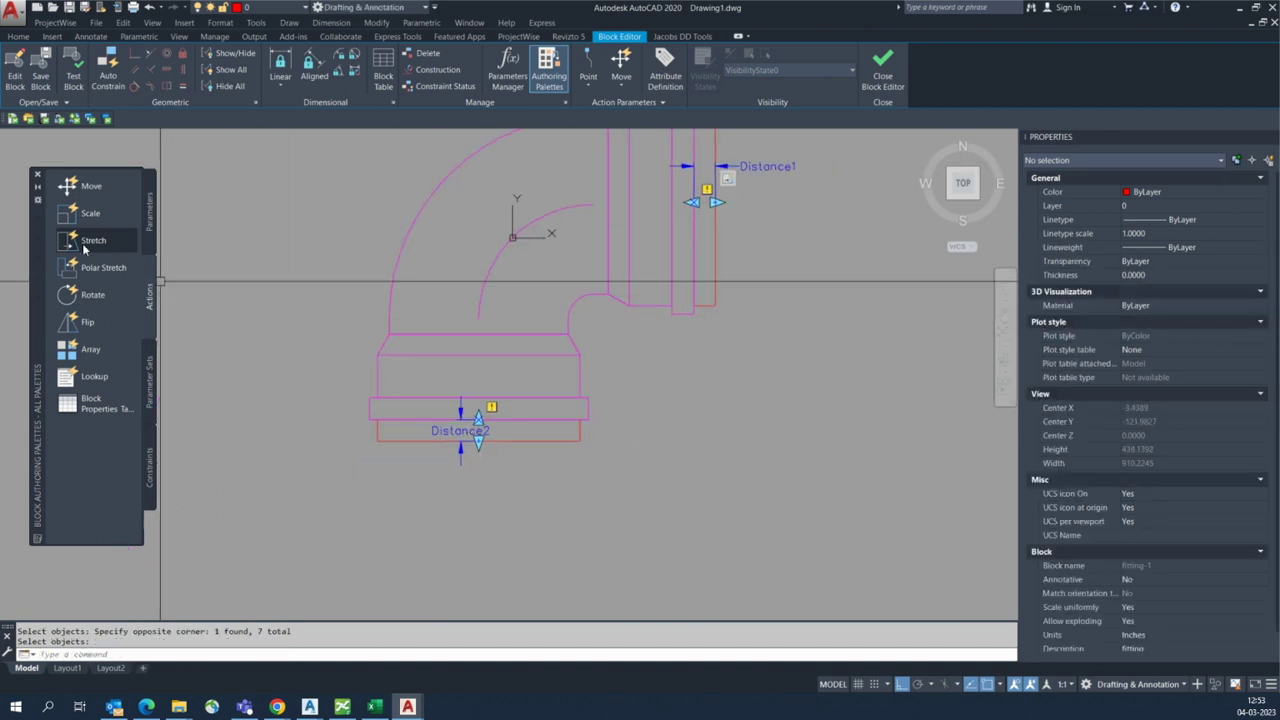
{"action": "scroll", "coordinate": [465, 443], "scroll_direction": "up", "scroll_amount": 2}
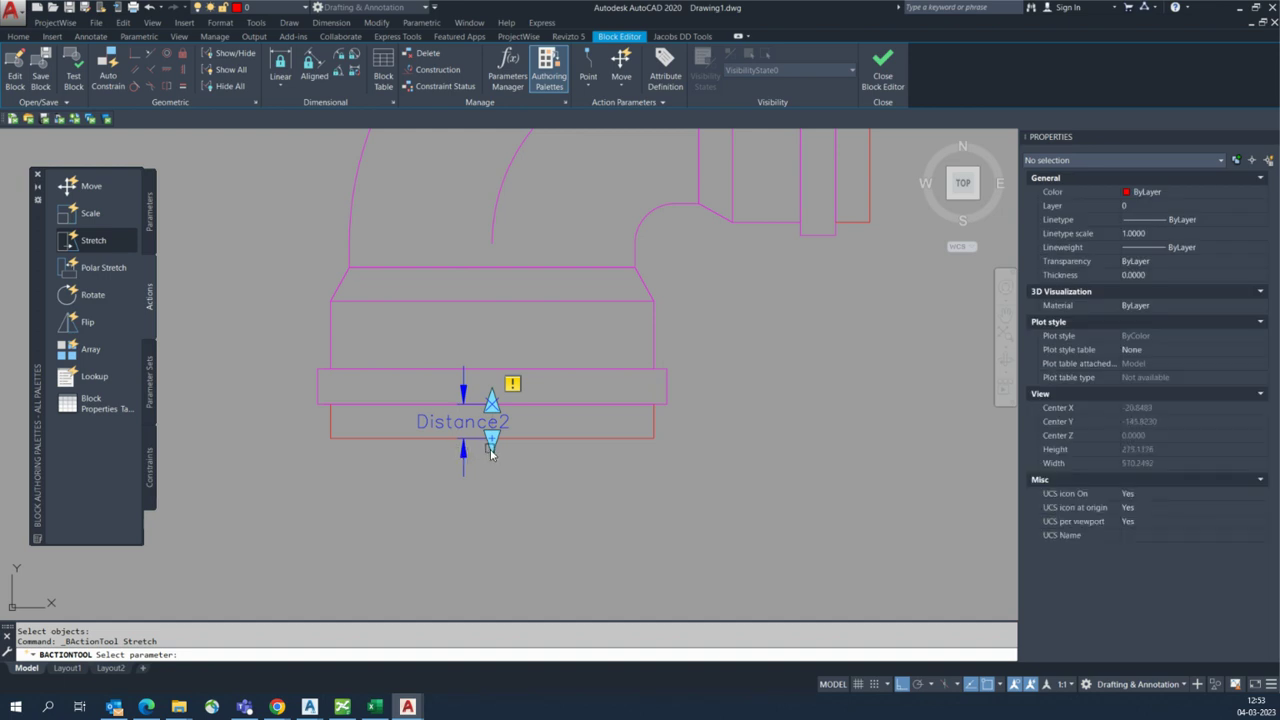
{"action": "left_click", "coordinate": [492, 455]}
{"action": "scroll", "coordinate": [462, 442], "scroll_direction": "up", "scroll_amount": 2}
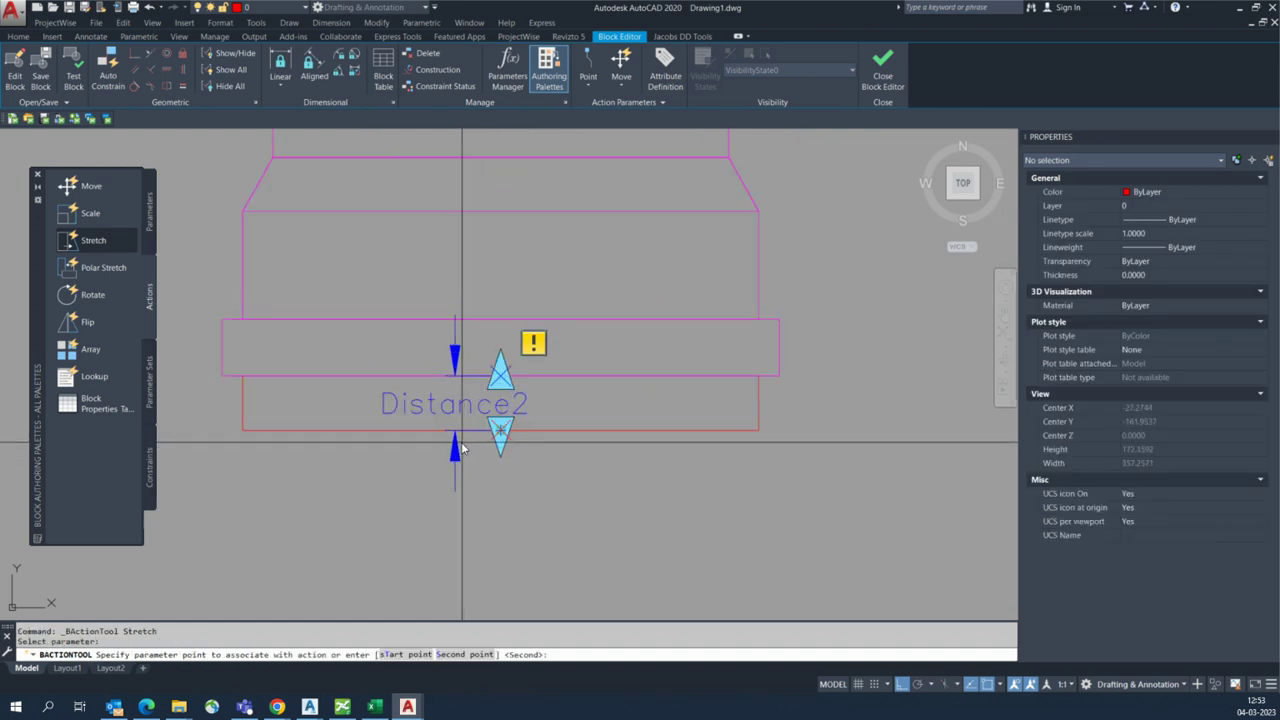
{"action": "left_click", "coordinate": [501, 430]}
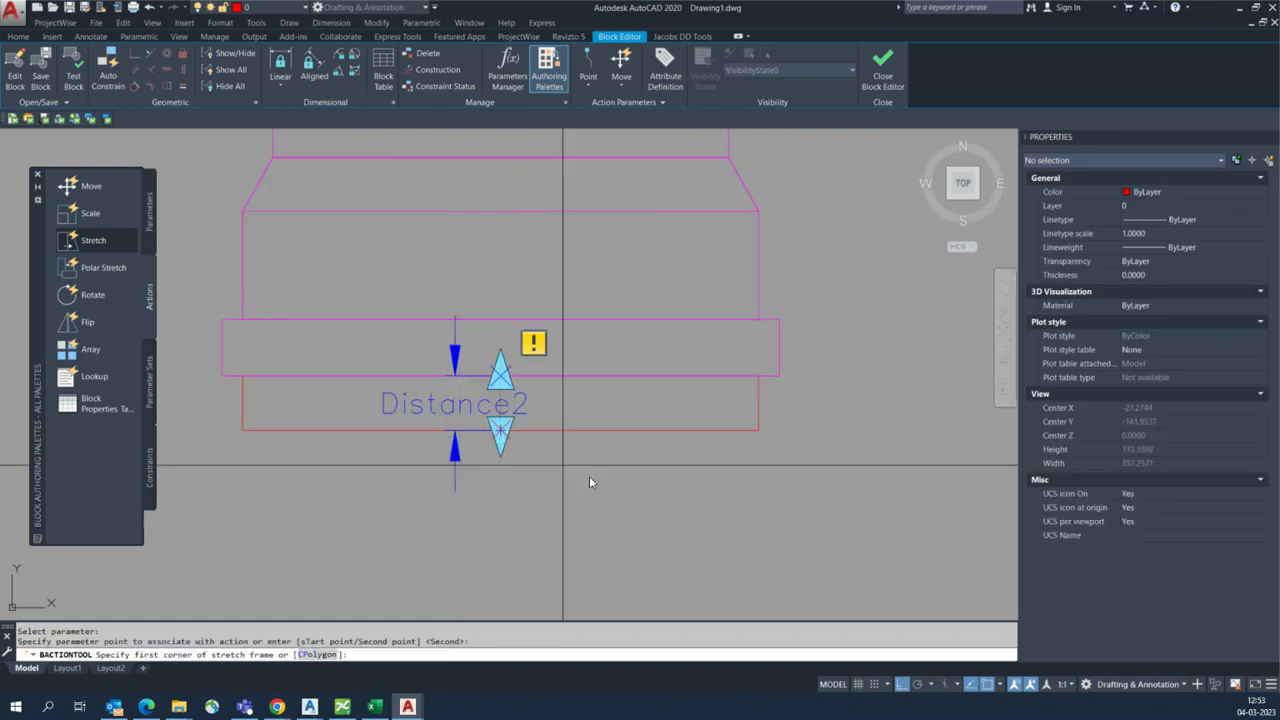
{"action": "left_click", "coordinate": [193, 485]}
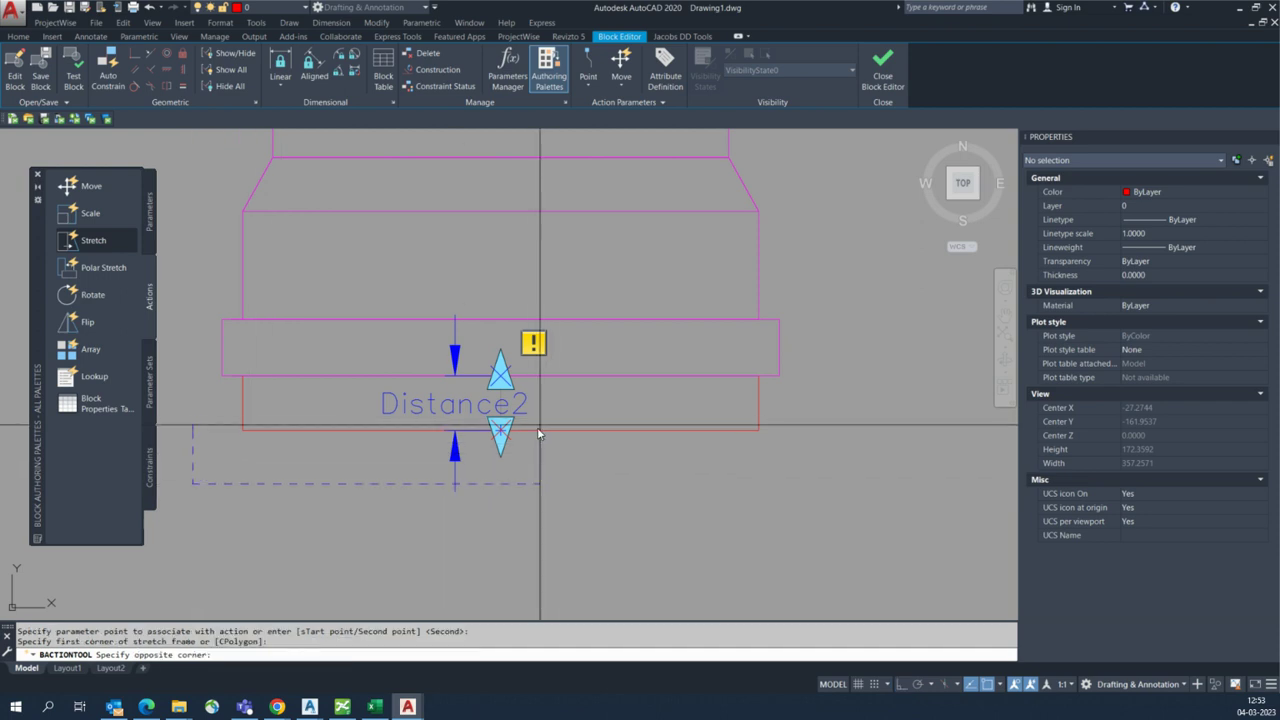
{"action": "left_click", "coordinate": [845, 398]}
{"action": "left_click", "coordinate": [788, 456]}
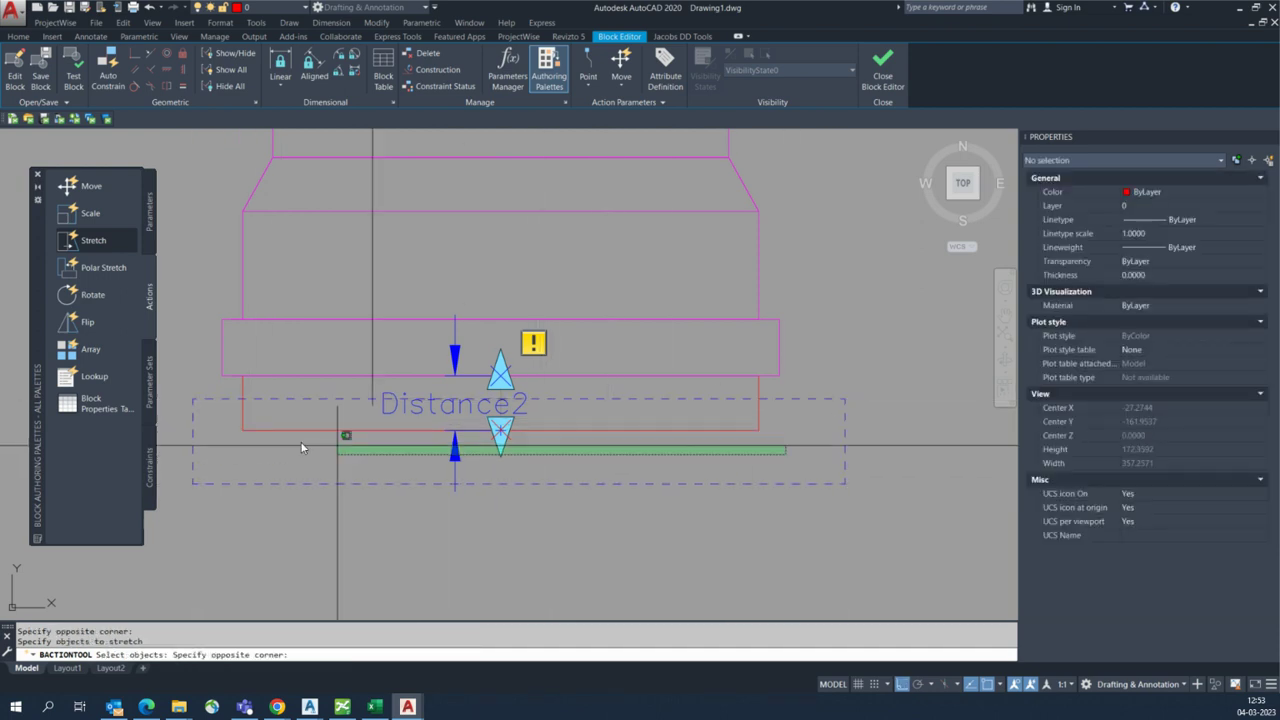
{"action": "left_click", "coordinate": [227, 416]}
{"action": "key", "text": "Return"}
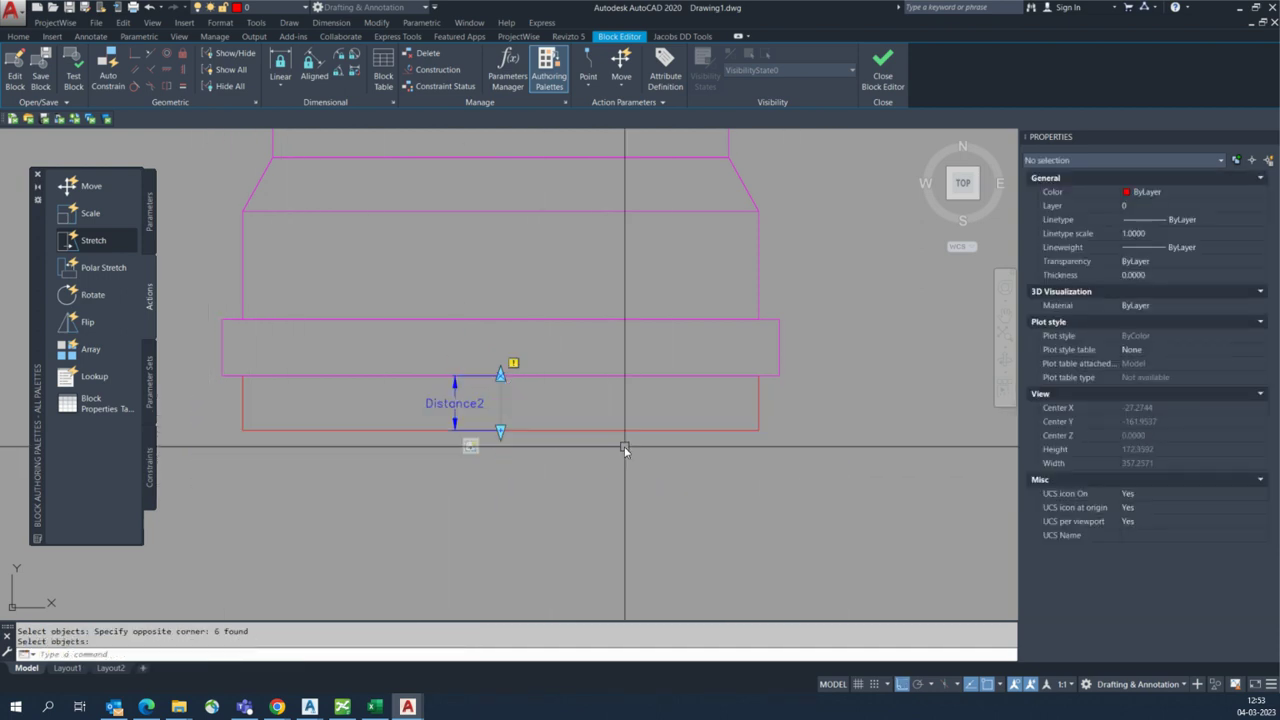
{"action": "left_click", "coordinate": [878, 74]}
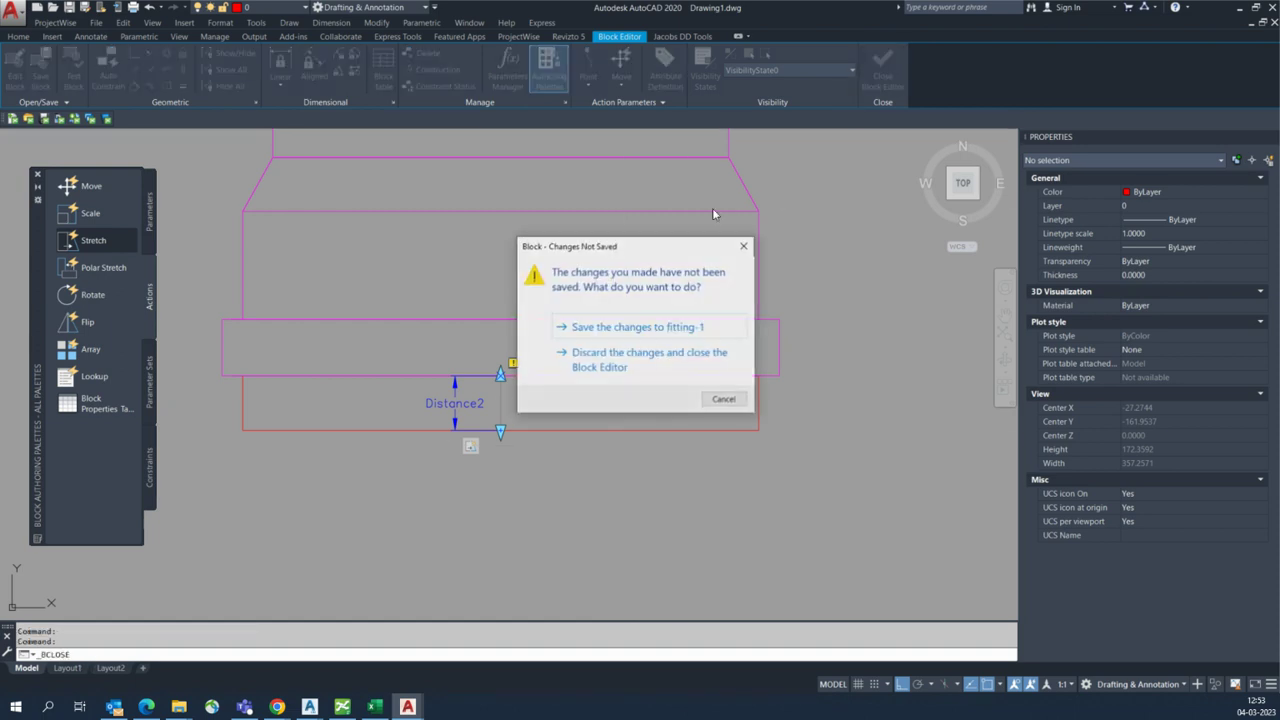
Step: Save the changes to fitting-1, then try the elbow's stretch grips and undo the edit
{"action": "left_click", "coordinate": [620, 331]}
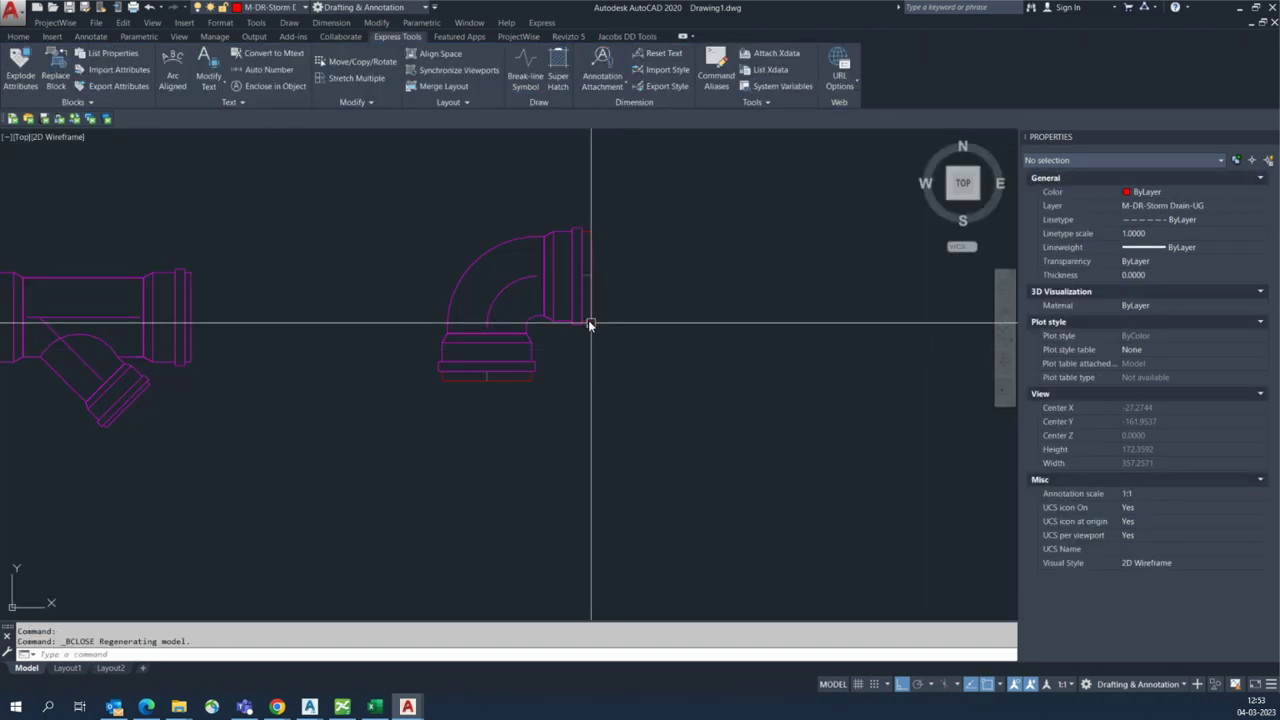
{"action": "left_click", "coordinate": [582, 312]}
{"action": "left_click", "coordinate": [591, 276]}
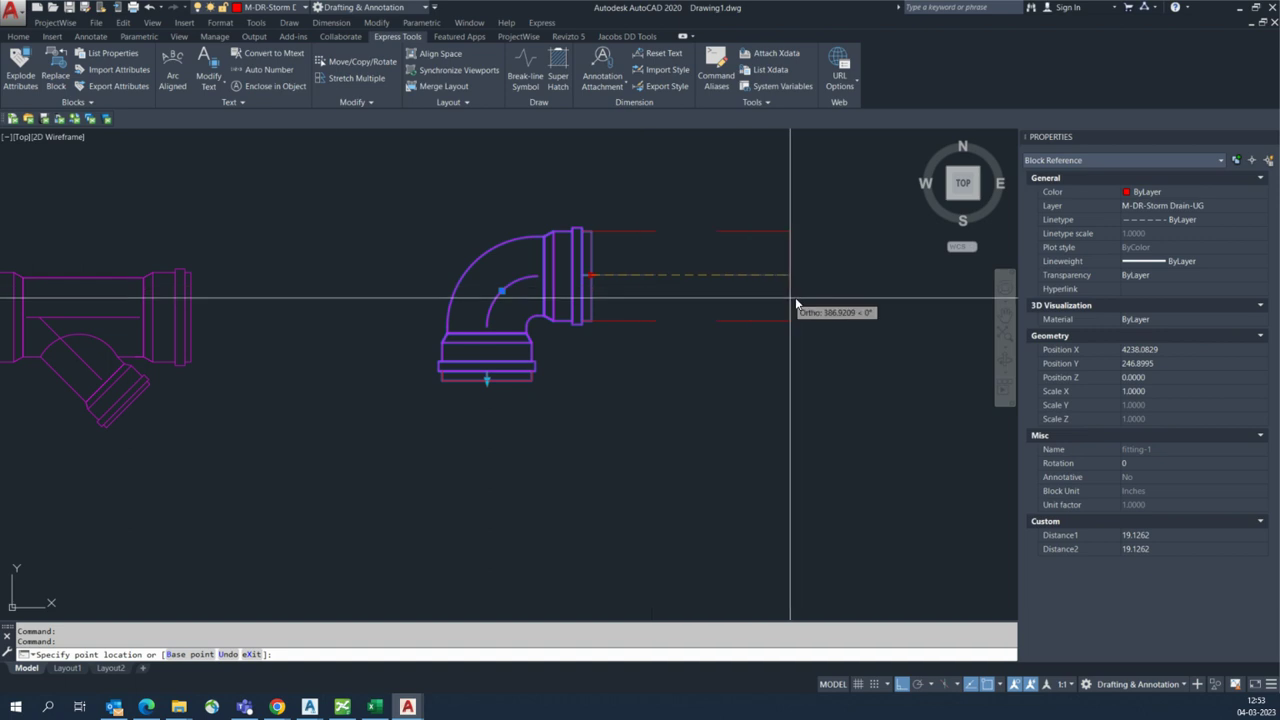
{"action": "left_click", "coordinate": [854, 275]}
{"action": "left_click", "coordinate": [487, 381]}
{"action": "scroll", "coordinate": [473, 358], "scroll_direction": "down", "scroll_amount": 5}
{"action": "key", "text": "Escape"}
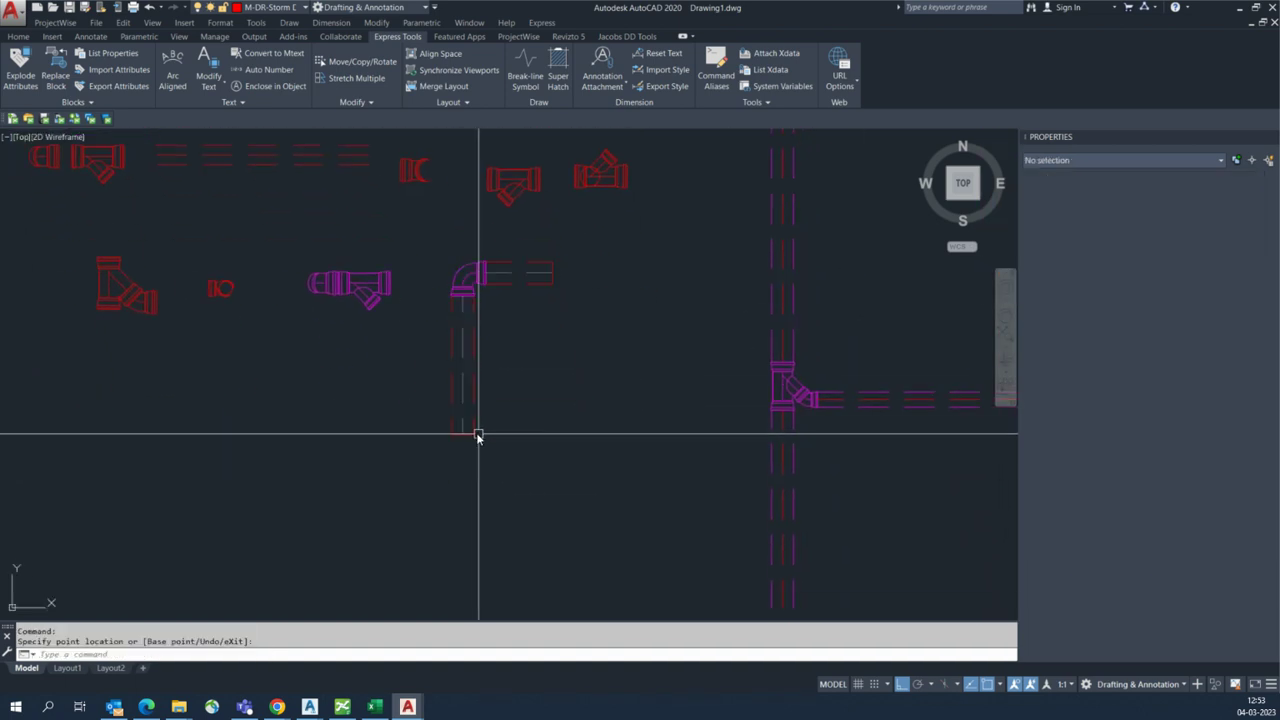
{"action": "key", "text": "ctrl+z"}
{"action": "middle_click_drag", "start_coordinate": [486, 425], "coordinate": [506, 448]}
Step: Move the elbow with M so its bottom sits on top of the vertical pipe
{"action": "type", "text": "m"}
{"action": "key", "text": "Return"}
{"action": "left_click", "coordinate": [503, 457]}
{"action": "left_click", "coordinate": [457, 444]}
{"action": "left_click", "coordinate": [458, 446]}
{"action": "scroll", "coordinate": [451, 434], "scroll_direction": "down", "scroll_amount": 6}
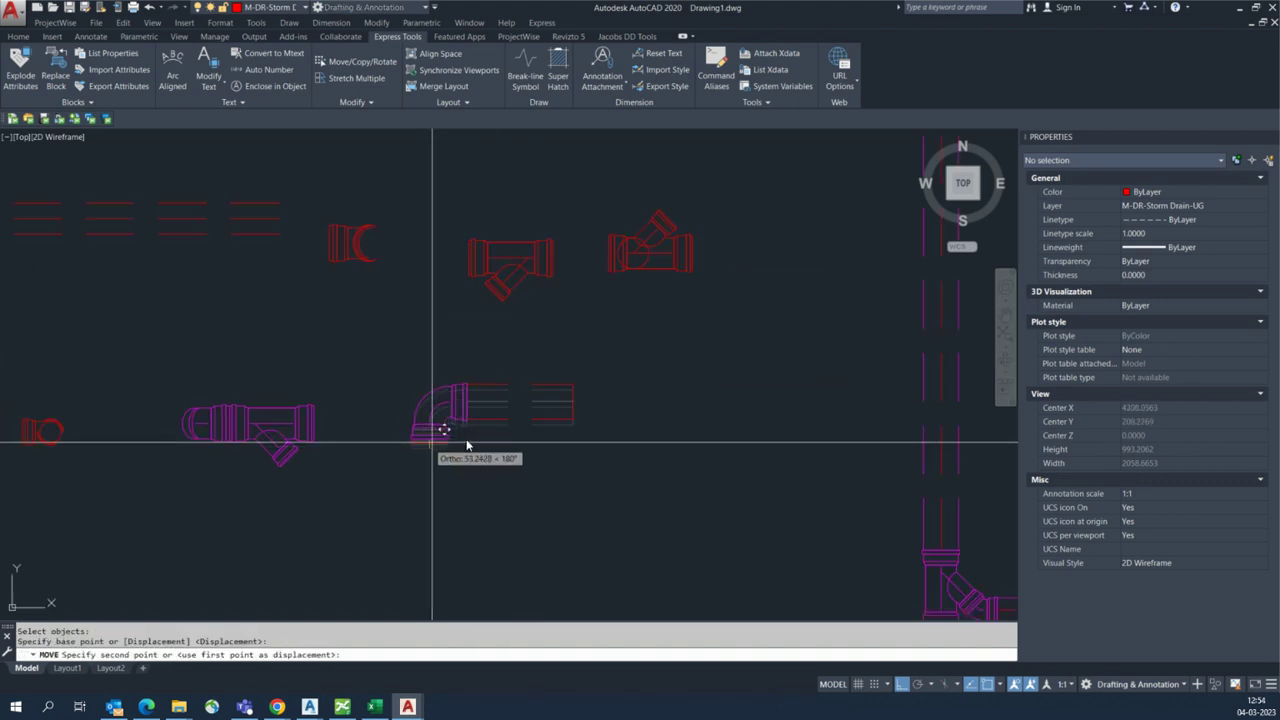
{"action": "scroll", "coordinate": [619, 190], "scroll_direction": "up", "scroll_amount": 3}
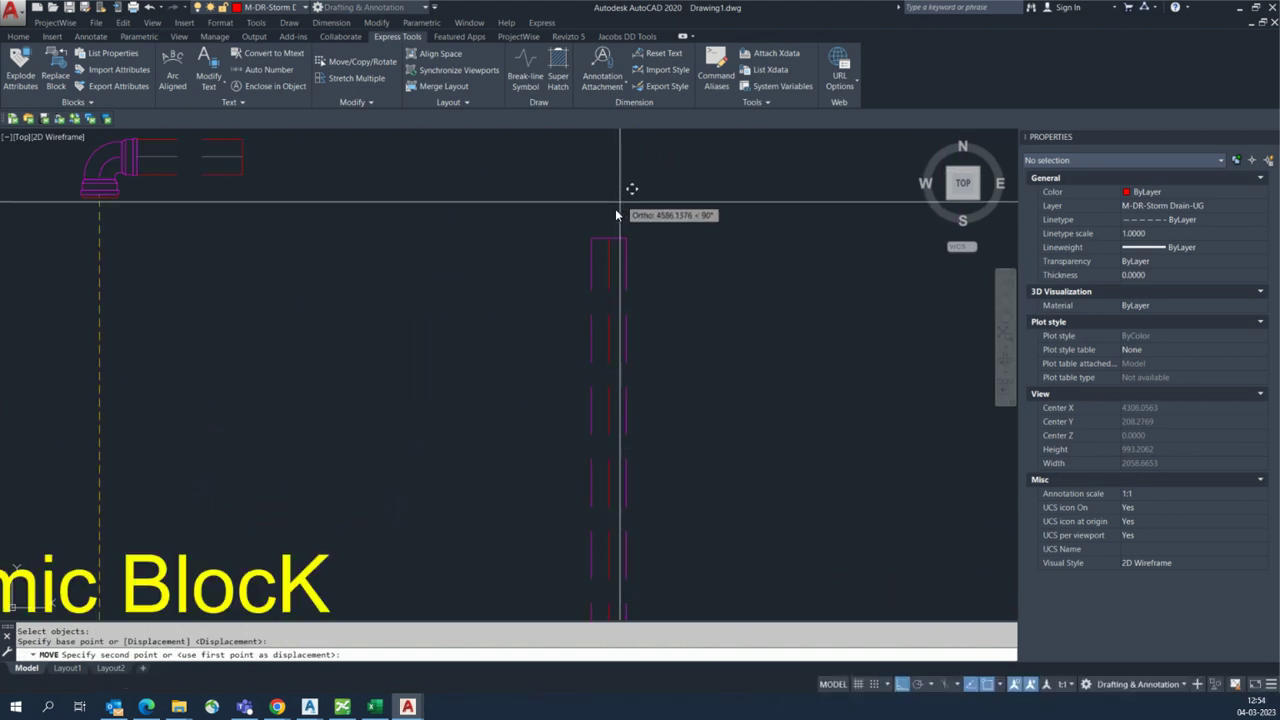
{"action": "left_click", "coordinate": [608, 240]}
Step: Stretch the elbow's horizontal pipe run far right to Distance1 11918.3567
{"action": "scroll", "coordinate": [608, 245], "scroll_direction": "down", "scroll_amount": 5}
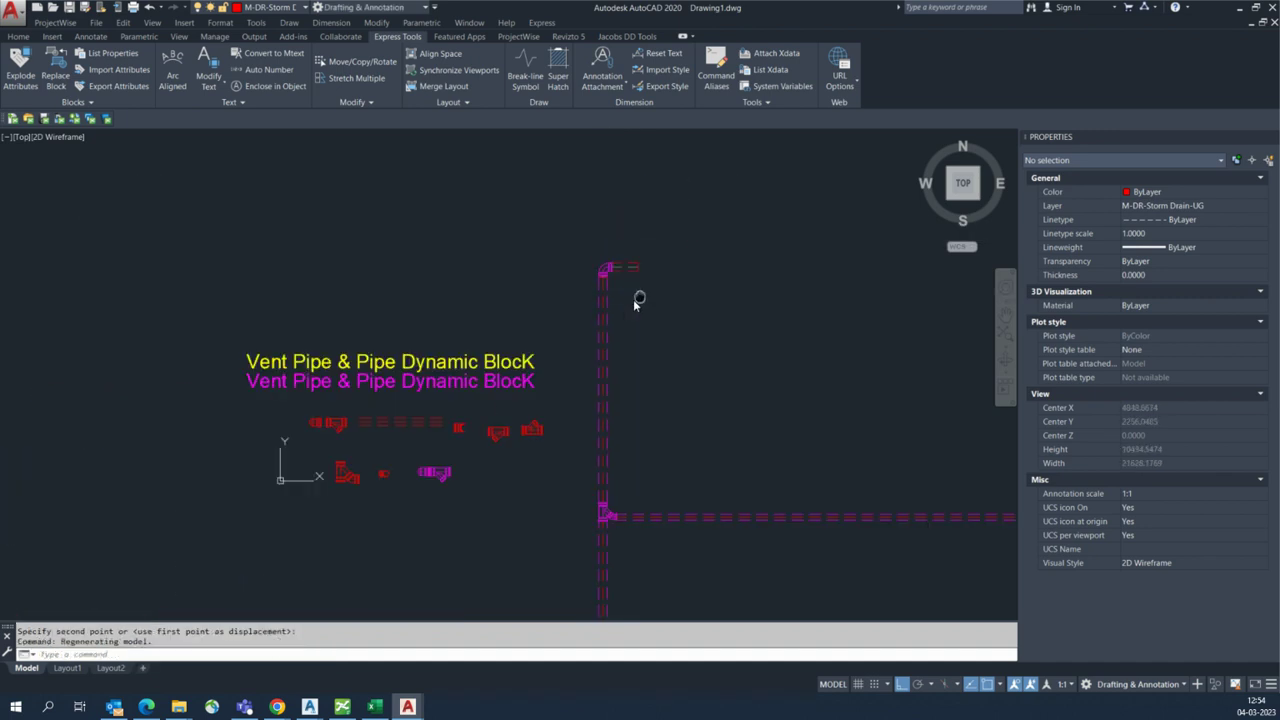
{"action": "scroll", "coordinate": [551, 289], "scroll_direction": "up", "scroll_amount": 4}
{"action": "left_click", "coordinate": [552, 290]}
{"action": "left_click", "coordinate": [571, 290]}
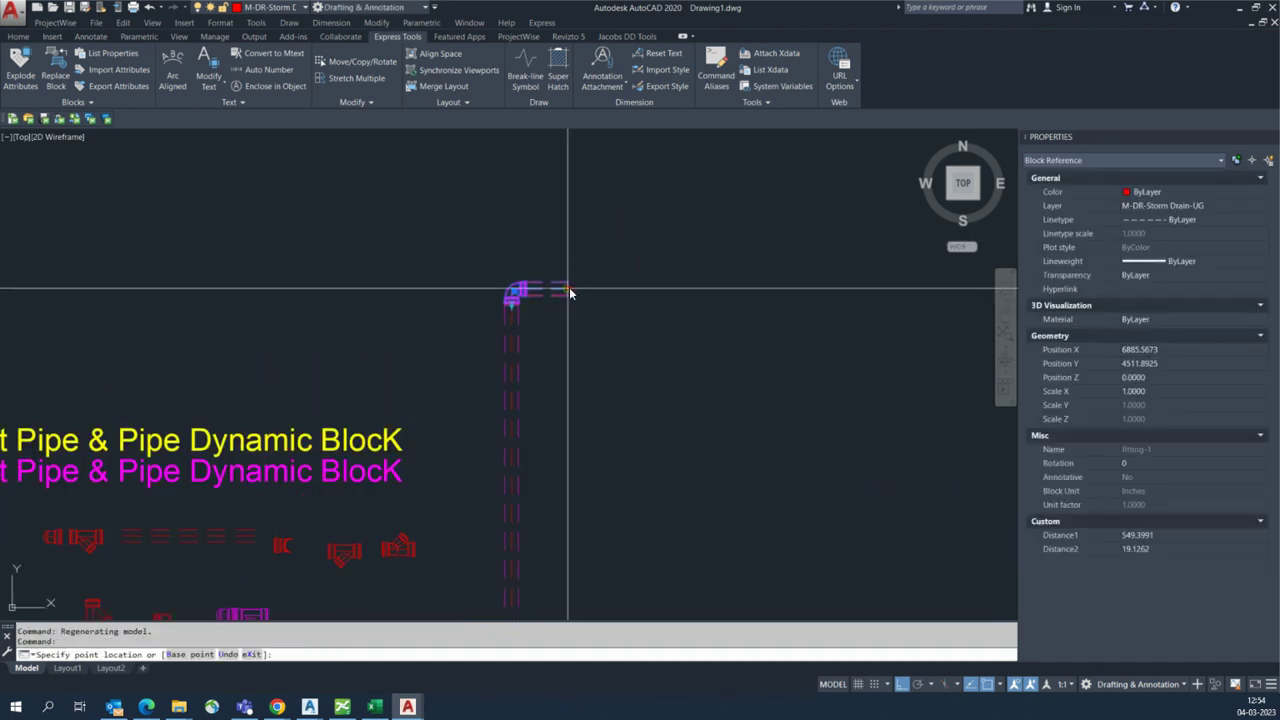
{"action": "scroll", "coordinate": [640, 310], "scroll_direction": "down", "scroll_amount": 4}
{"action": "scroll", "coordinate": [580, 318], "scroll_direction": "up", "scroll_amount": 1}
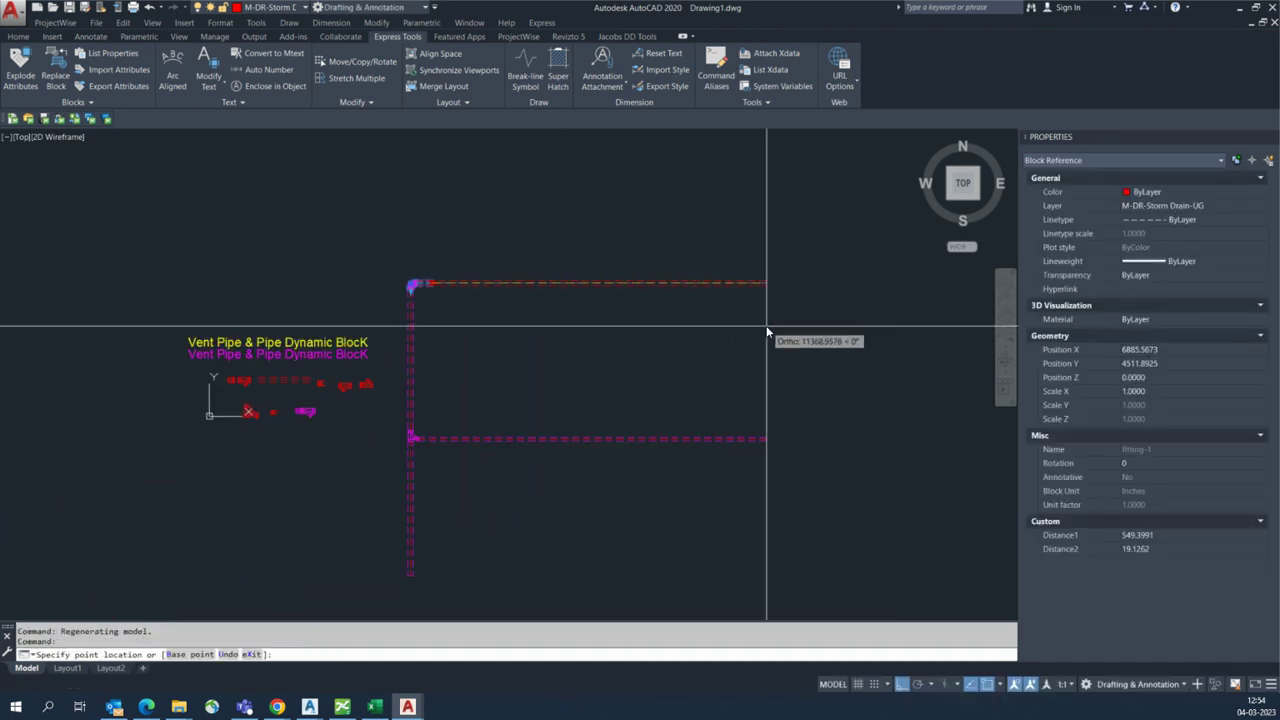
{"action": "left_click", "coordinate": [766, 334]}
{"action": "middle_click_drag", "start_coordinate": [716, 350], "coordinate": [720, 306]}
{"action": "middle_click_drag", "start_coordinate": [476, 425], "coordinate": [552, 411]}
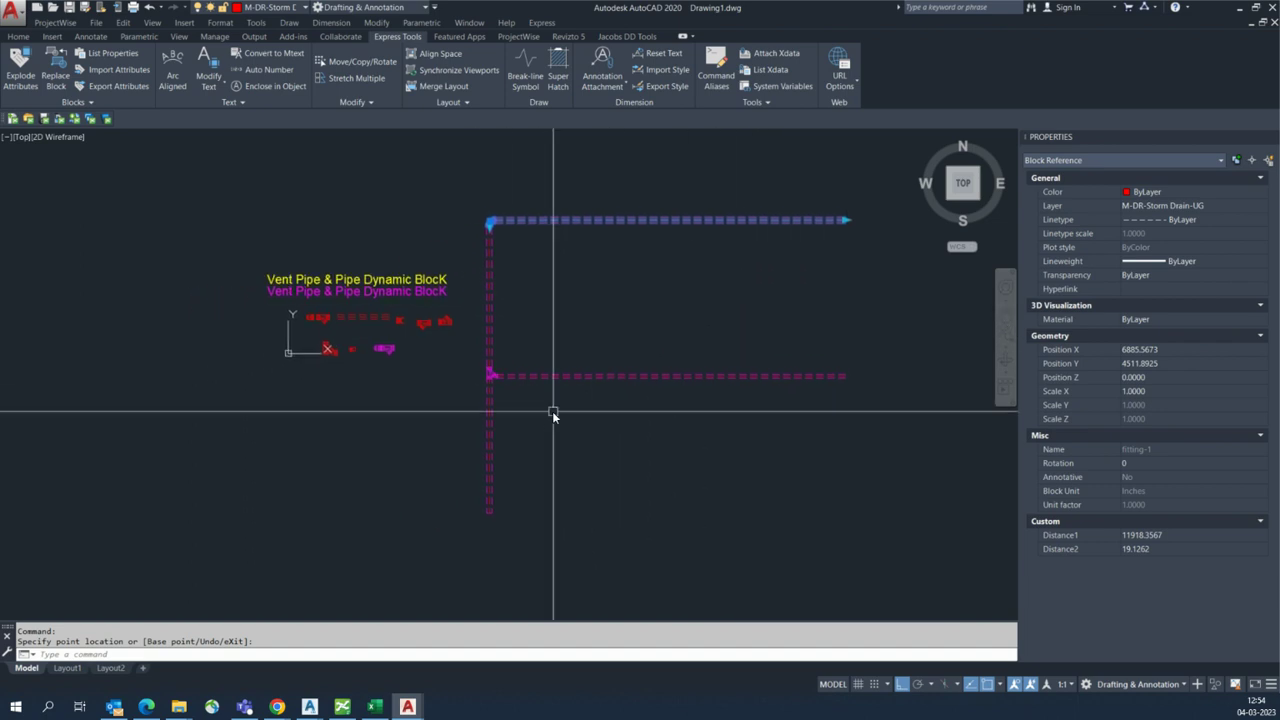
{"action": "key", "text": "Escape"}
{"action": "key", "text": "Escape"}
{"action": "type", "text": "c"}
{"action": "scroll", "coordinate": [331, 333], "scroll_direction": "up", "scroll_amount": 4}
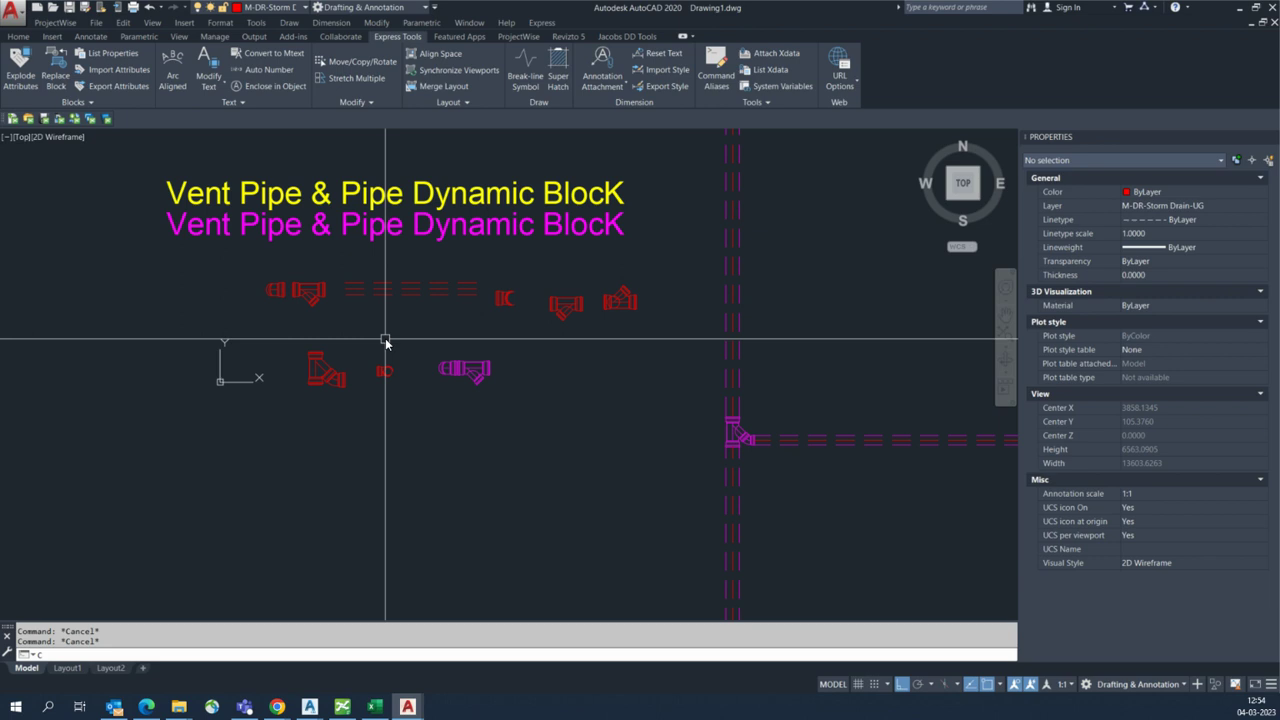
{"action": "scroll", "coordinate": [610, 345], "scroll_direction": "up", "scroll_amount": 2}
{"action": "scroll", "coordinate": [449, 286], "scroll_direction": "up", "scroll_amount": 1}
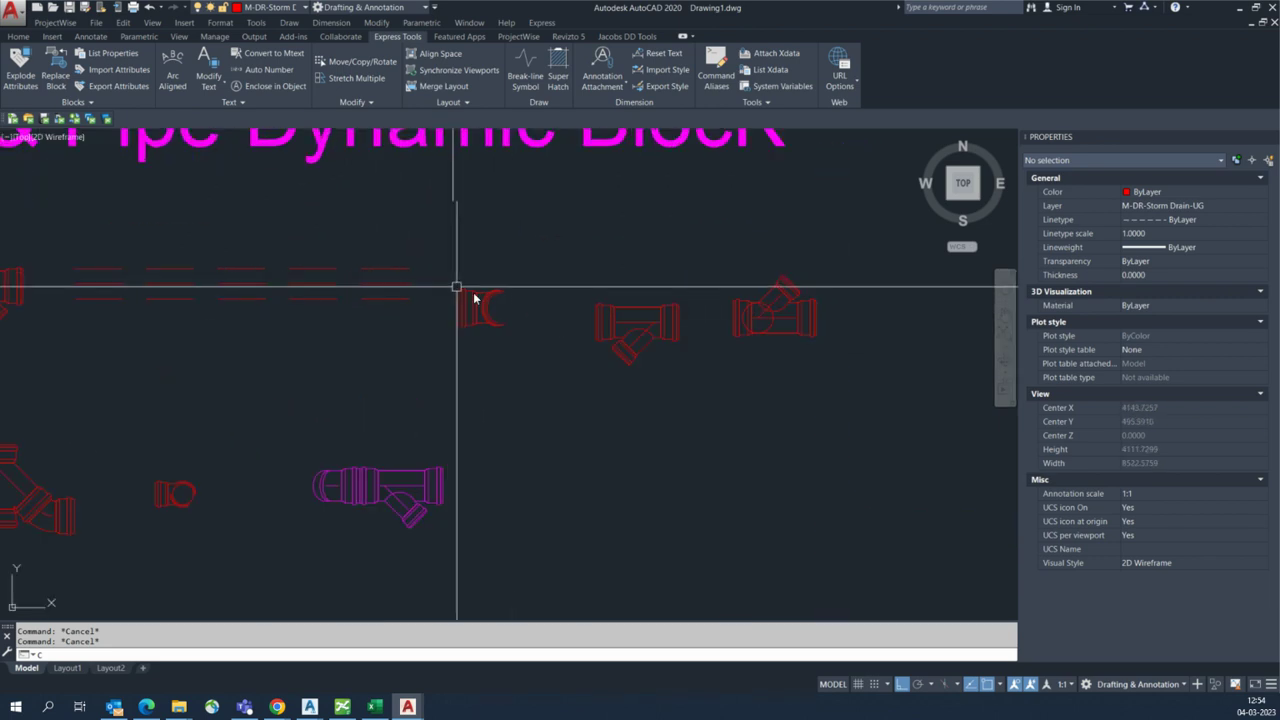
{"action": "scroll", "coordinate": [579, 363], "scroll_direction": "up", "scroll_amount": 1}
{"action": "scroll", "coordinate": [486, 337], "scroll_direction": "down", "scroll_amount": 4}
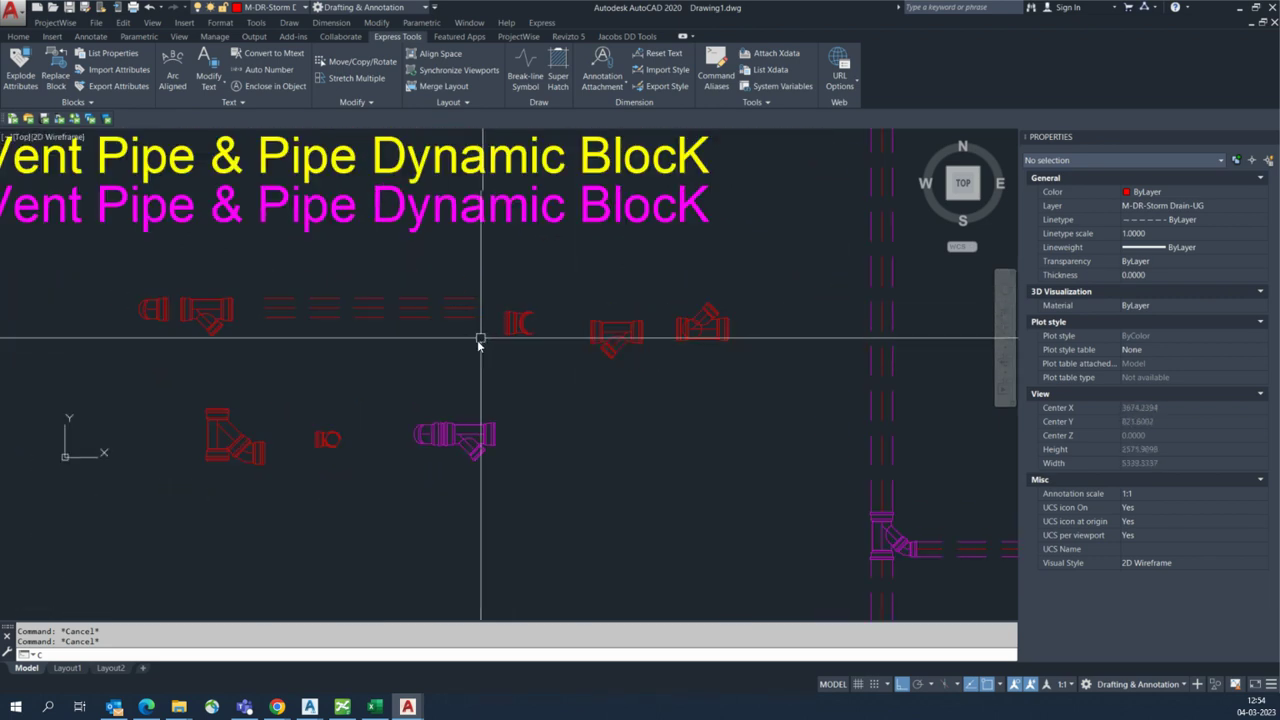
{"action": "scroll", "coordinate": [500, 320], "scroll_direction": "up", "scroll_amount": 4}
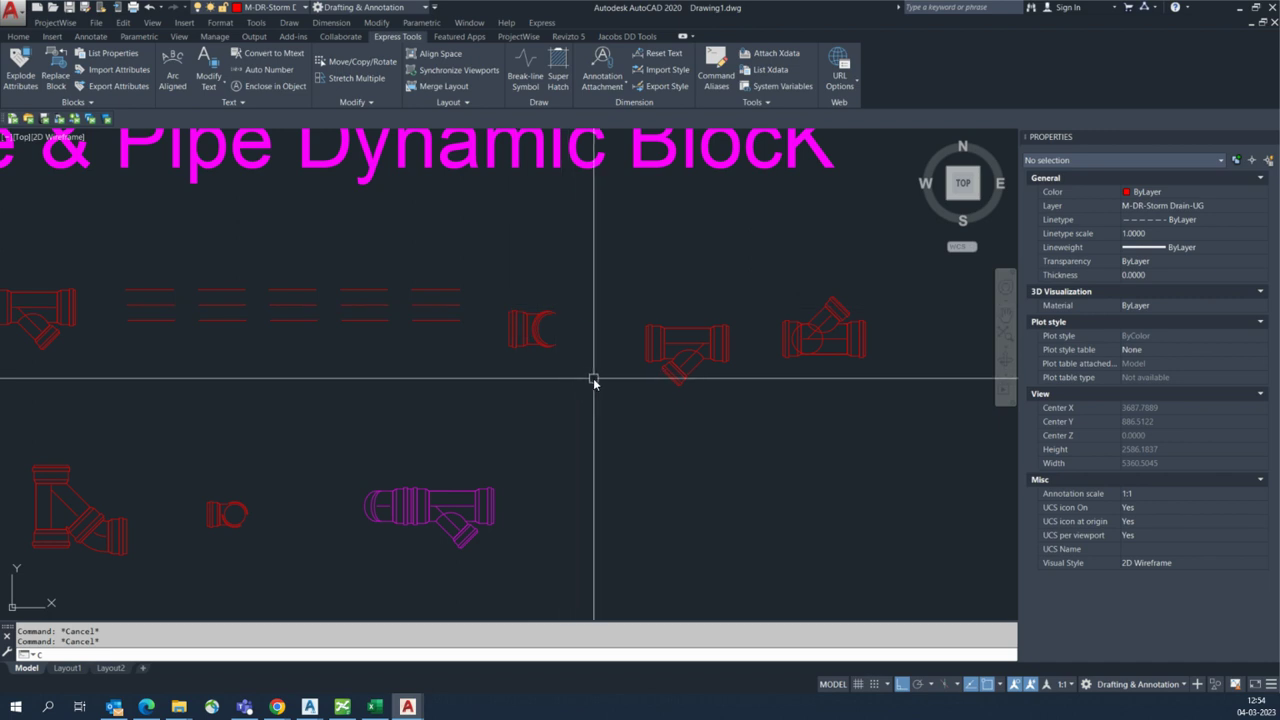
{"action": "scroll", "coordinate": [543, 366], "scroll_direction": "down", "scroll_amount": 5}
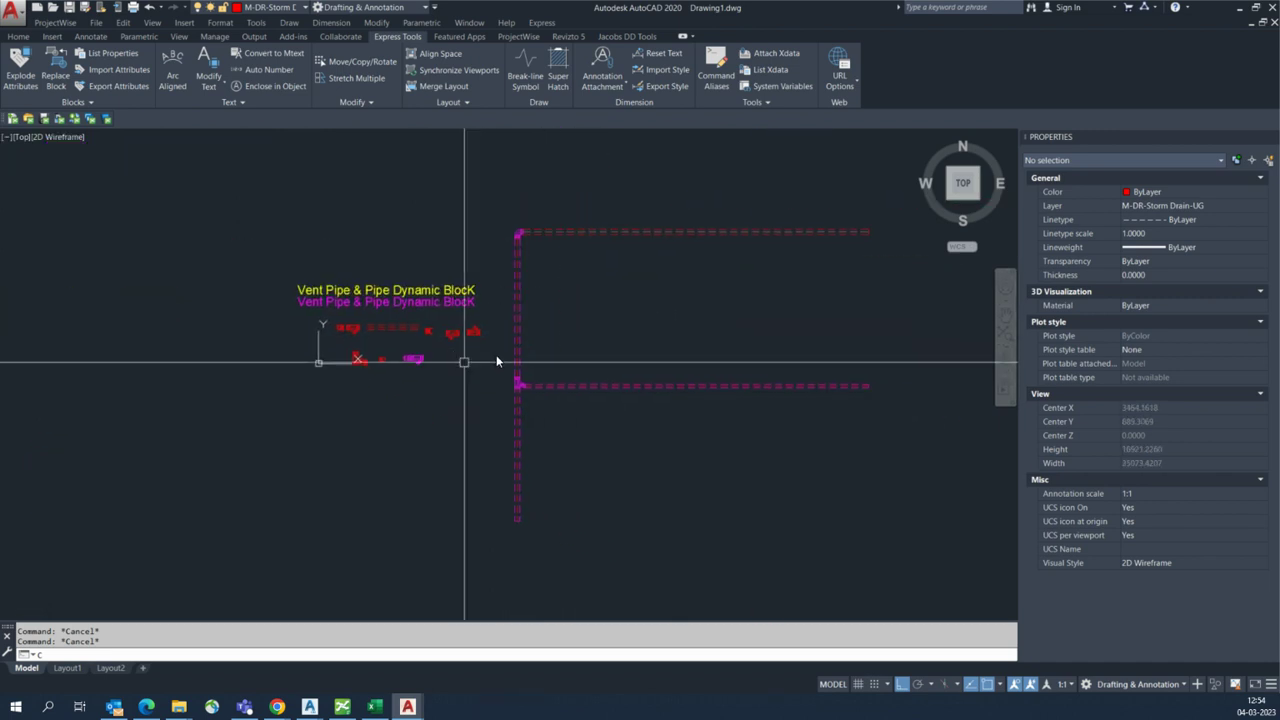
{"action": "scroll", "coordinate": [343, 380], "scroll_direction": "up", "scroll_amount": 4}
{"action": "middle_click_drag", "start_coordinate": [382, 379], "coordinate": [529, 361]}
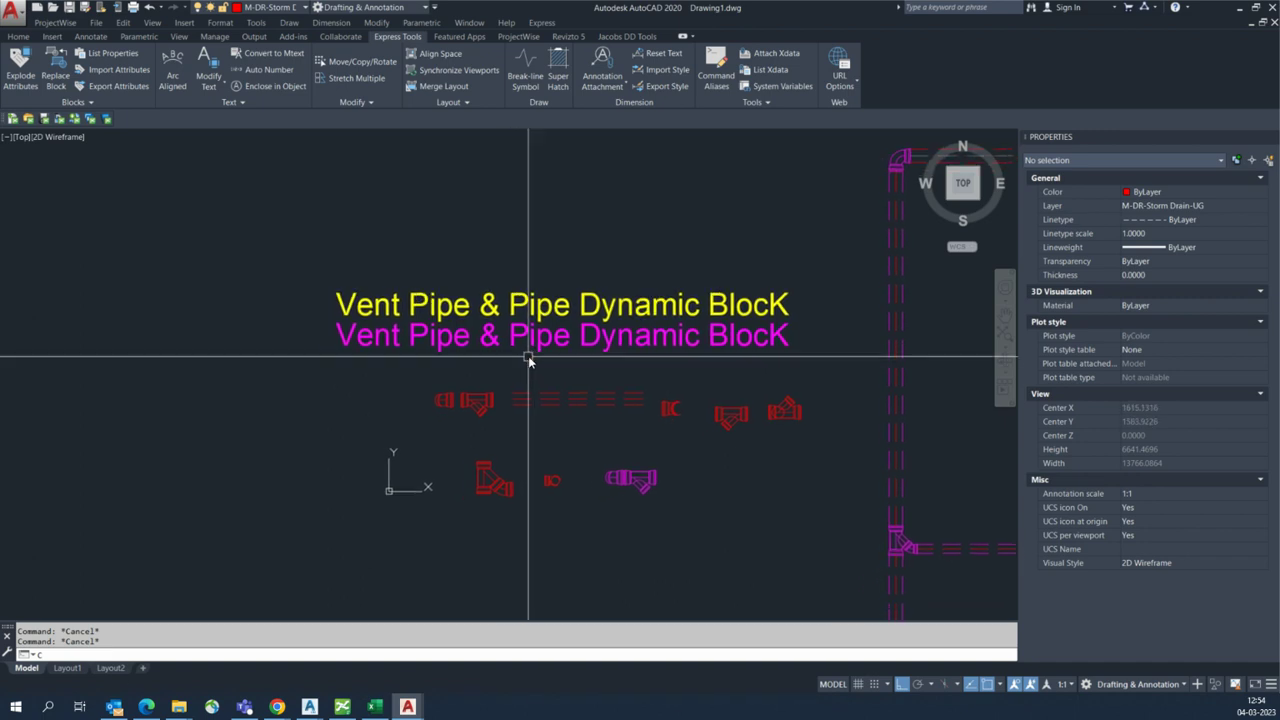